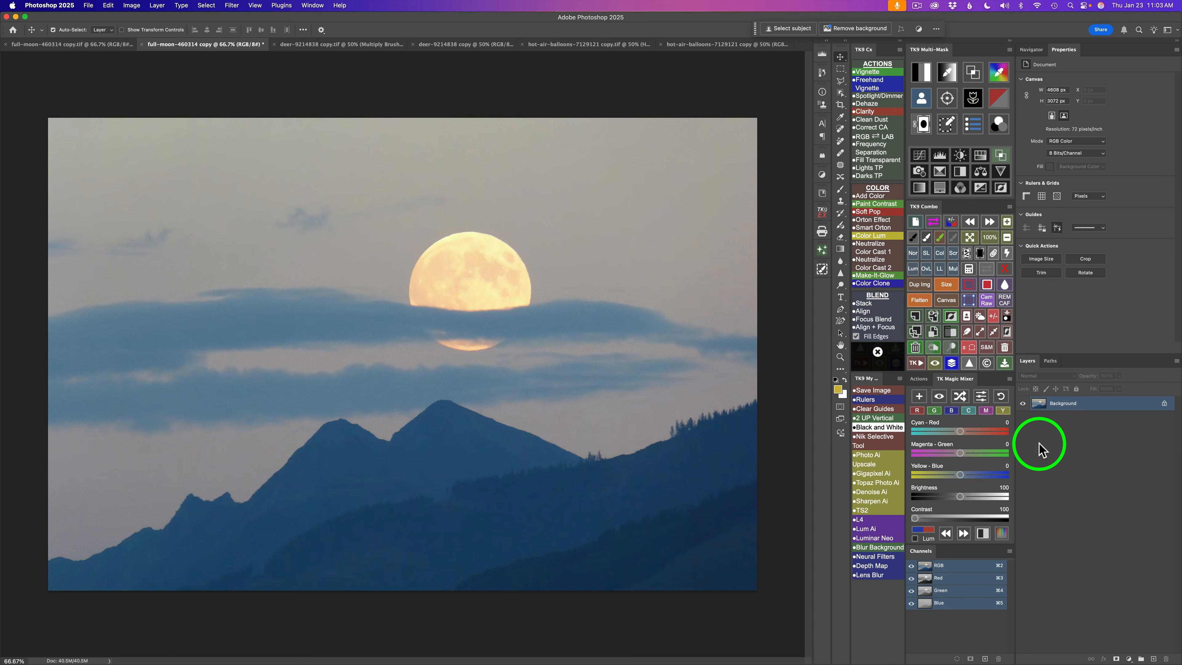
- Save the sky and foreground of the photo as separate channels
click(980, 317)
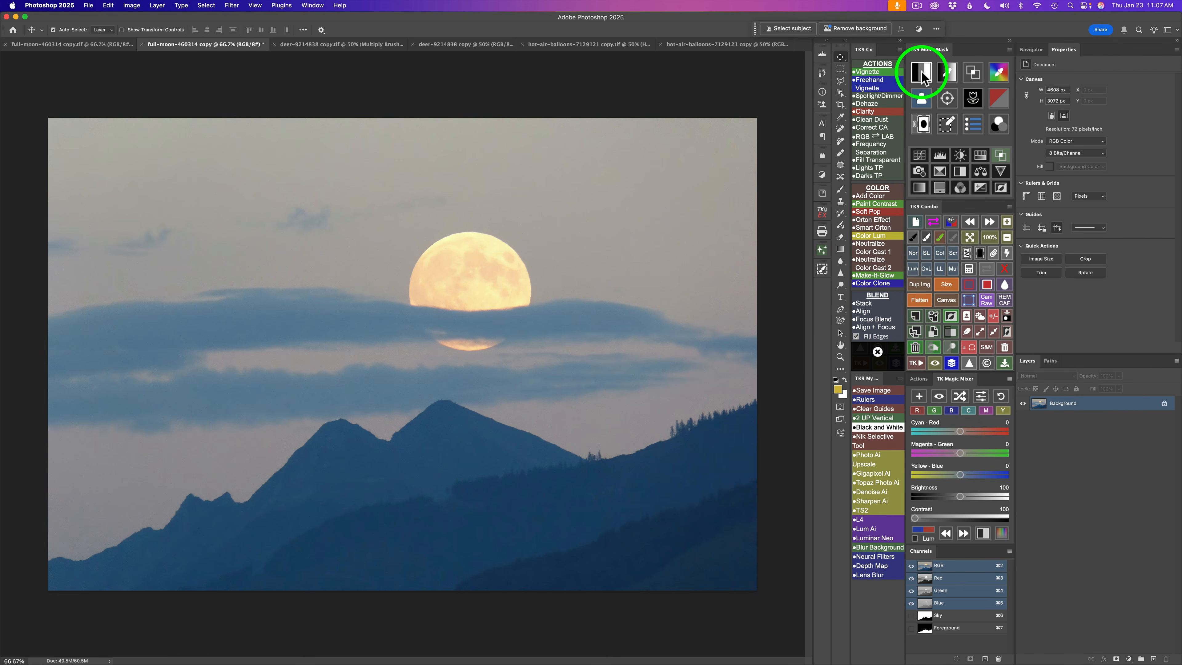
- Open a Multi-Mask luminosity preview and try several Lights, Darks and Red-channel zone masks
click(921, 72)
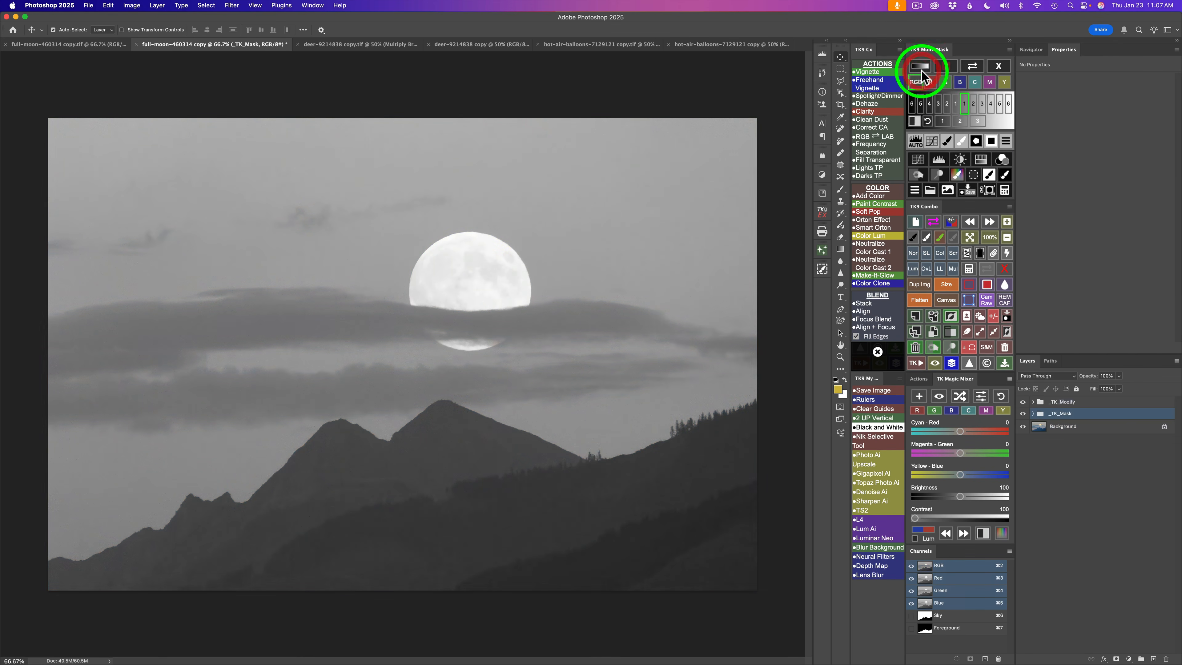
click(973, 106)
click(982, 105)
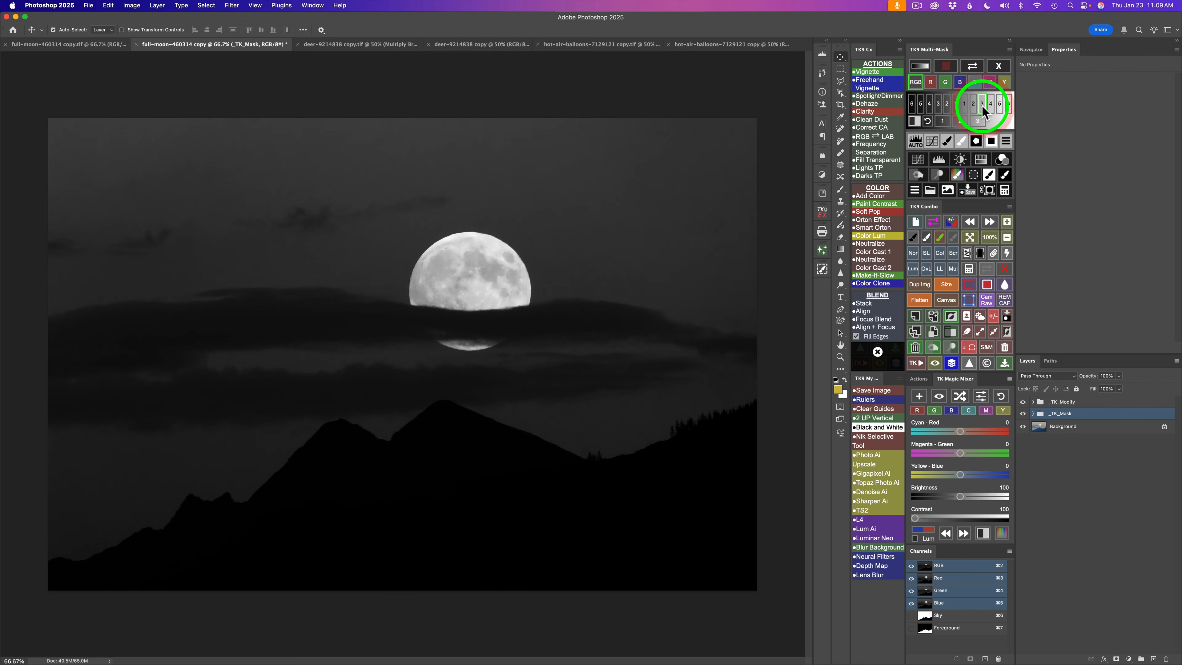
click(956, 104)
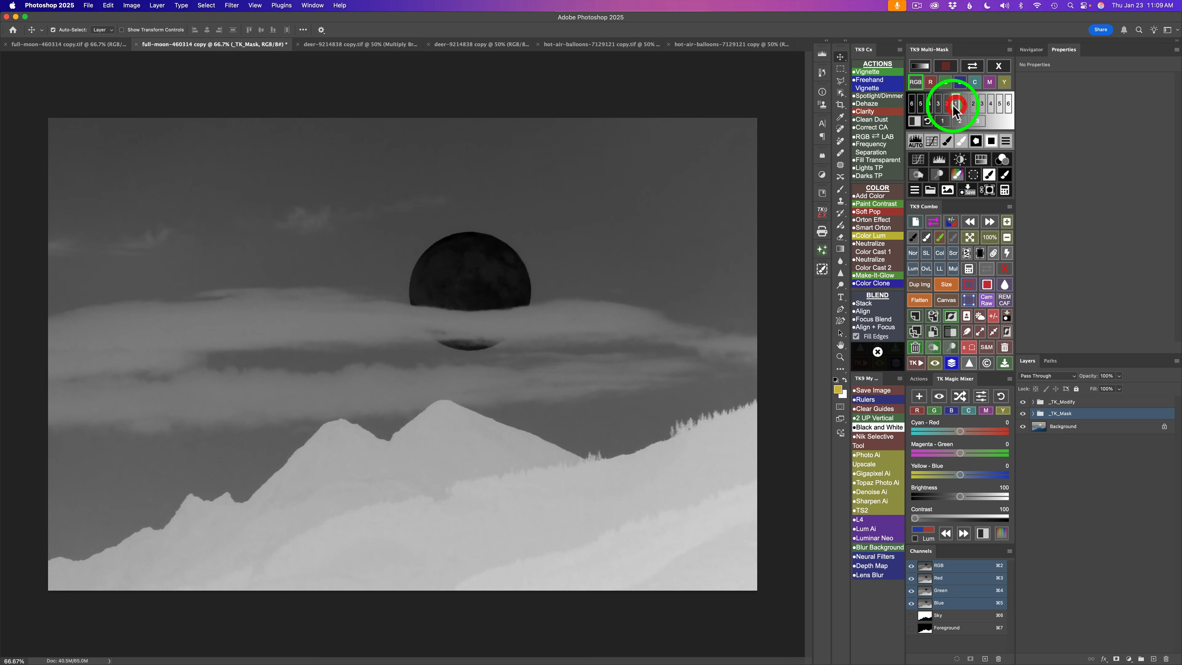
click(948, 105)
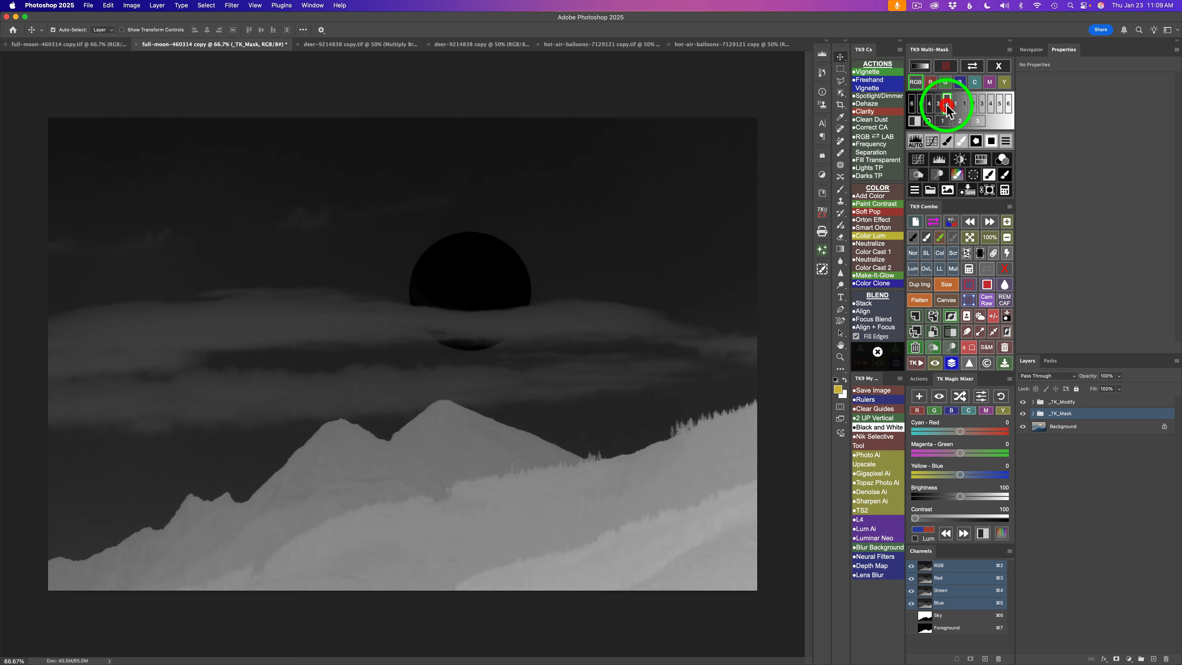
click(965, 103)
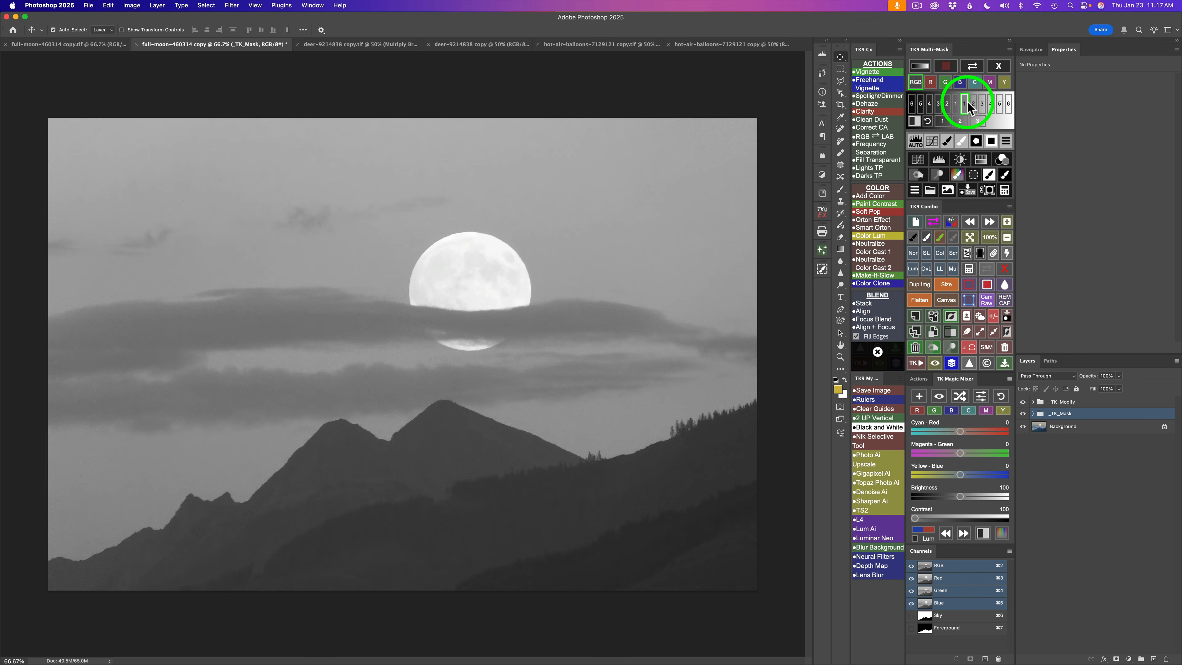
- Subtract a brighter Lights zone mask from the base luminosity mask to calculate a new mask
click(1005, 190)
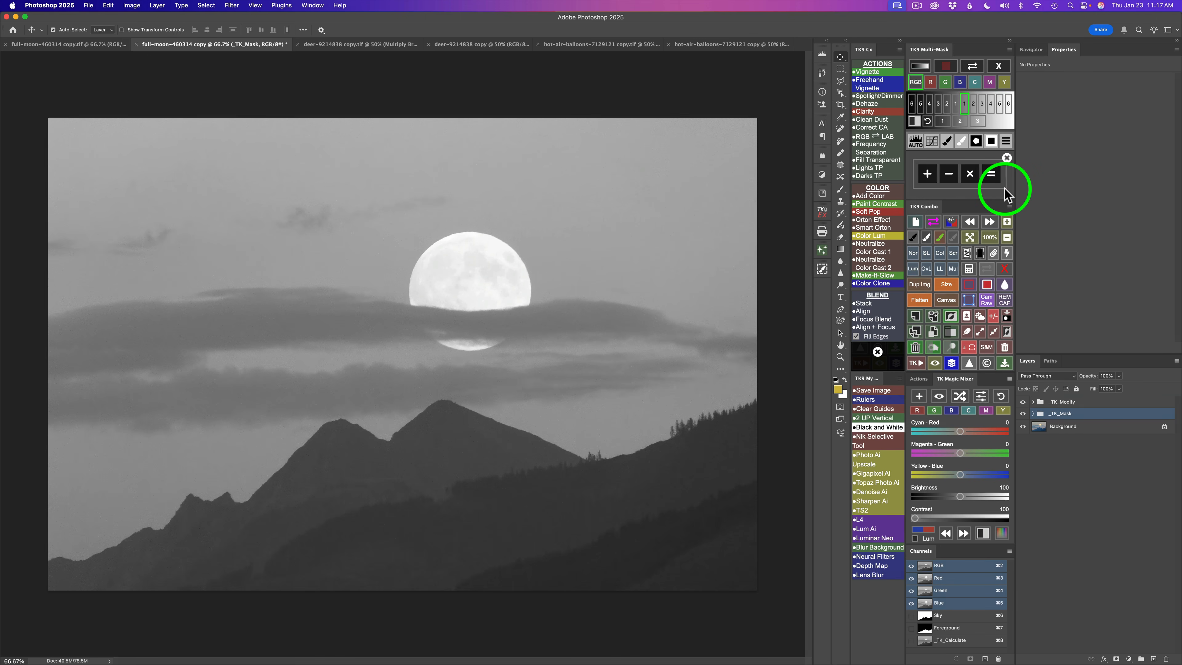
click(950, 176)
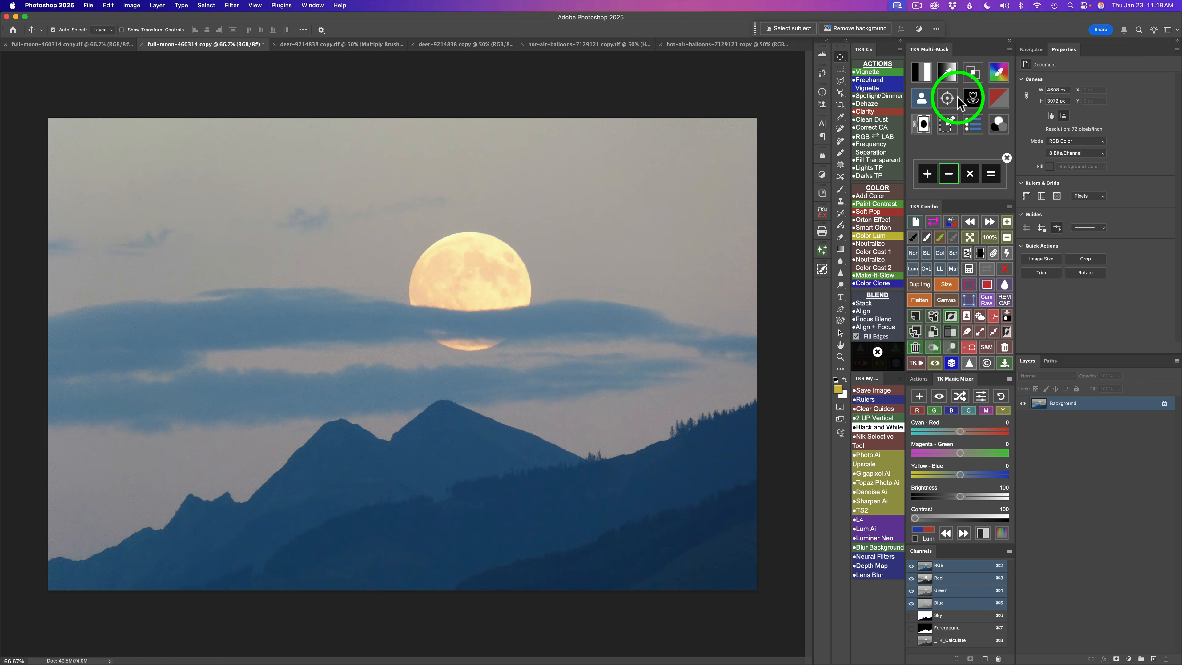
click(923, 70)
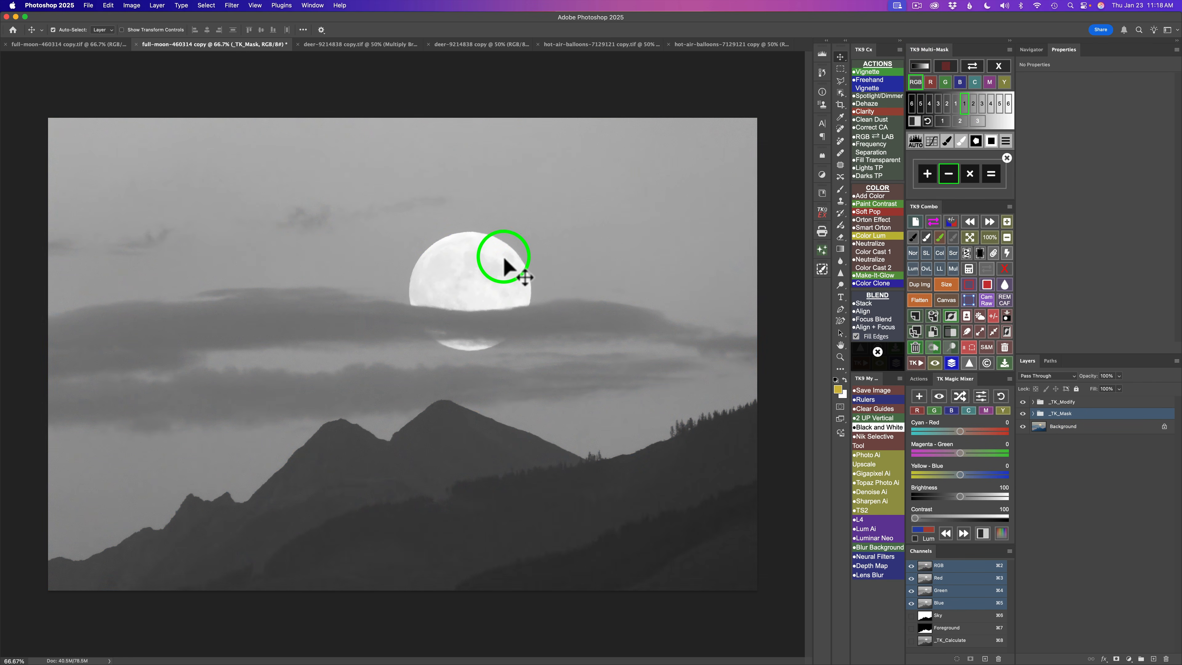
click(974, 104)
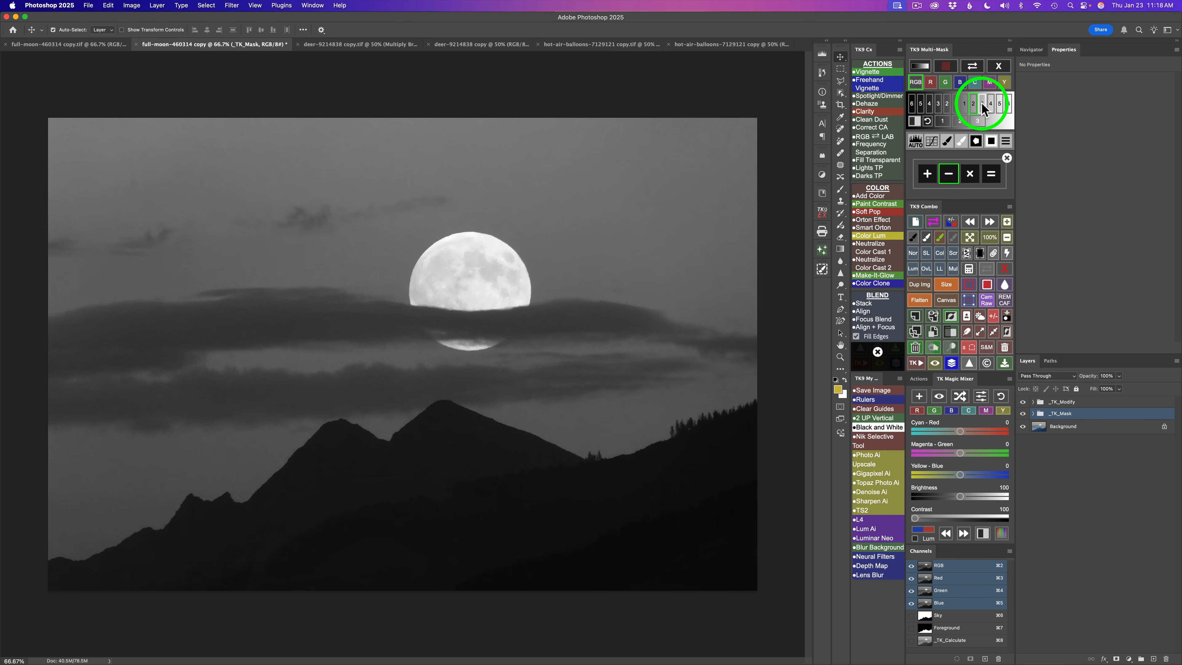
click(982, 104)
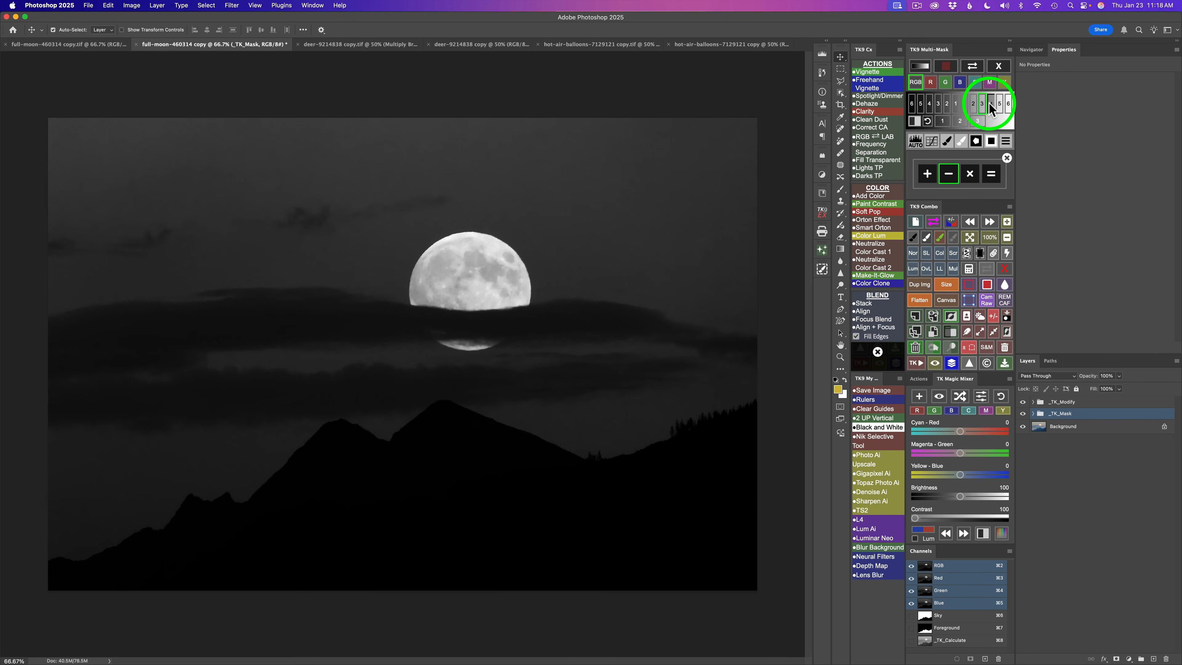
click(989, 102)
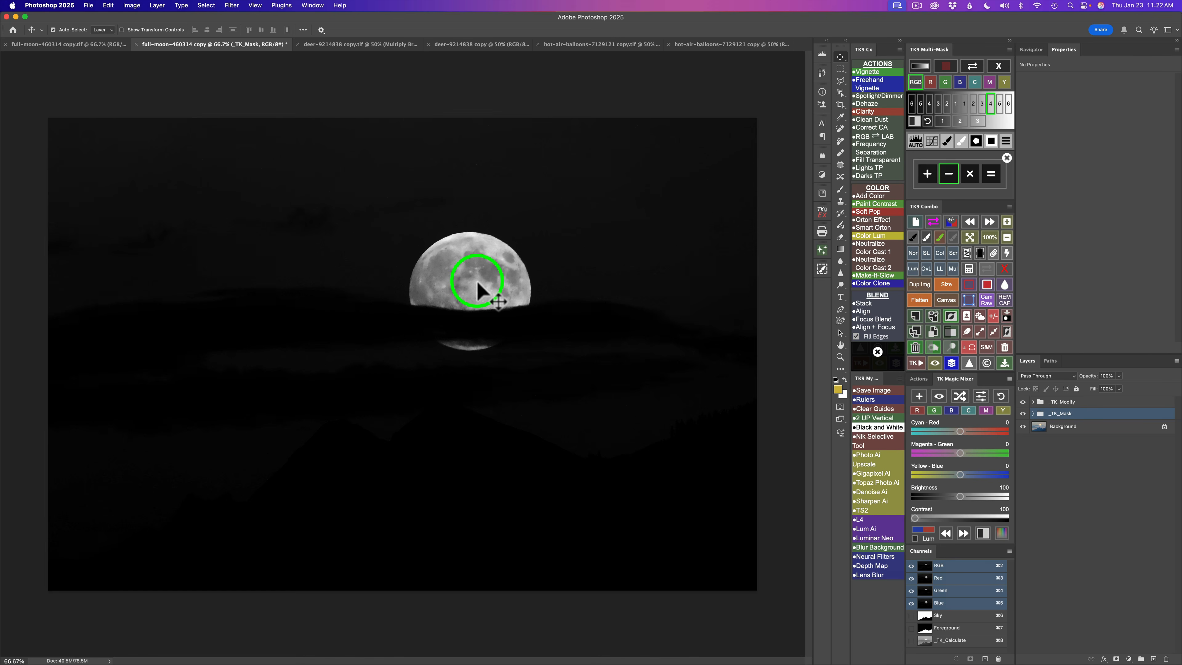
click(993, 176)
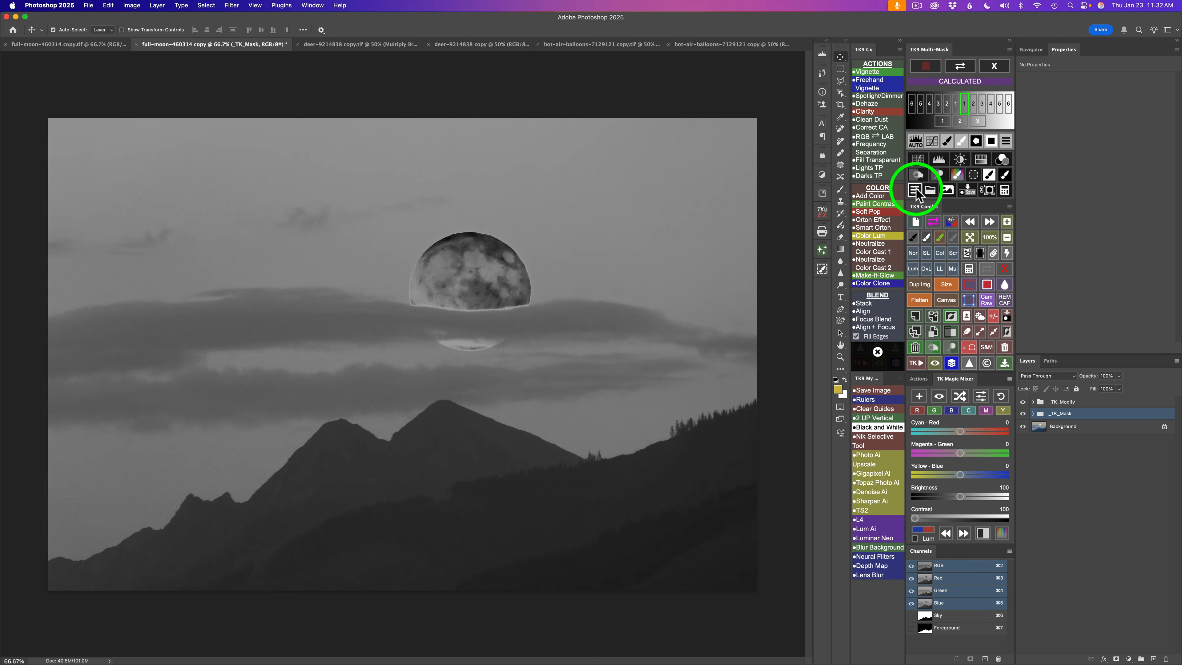
- Multiply the calculated mask by the Sky channel to limit it to the sky
click(1005, 190)
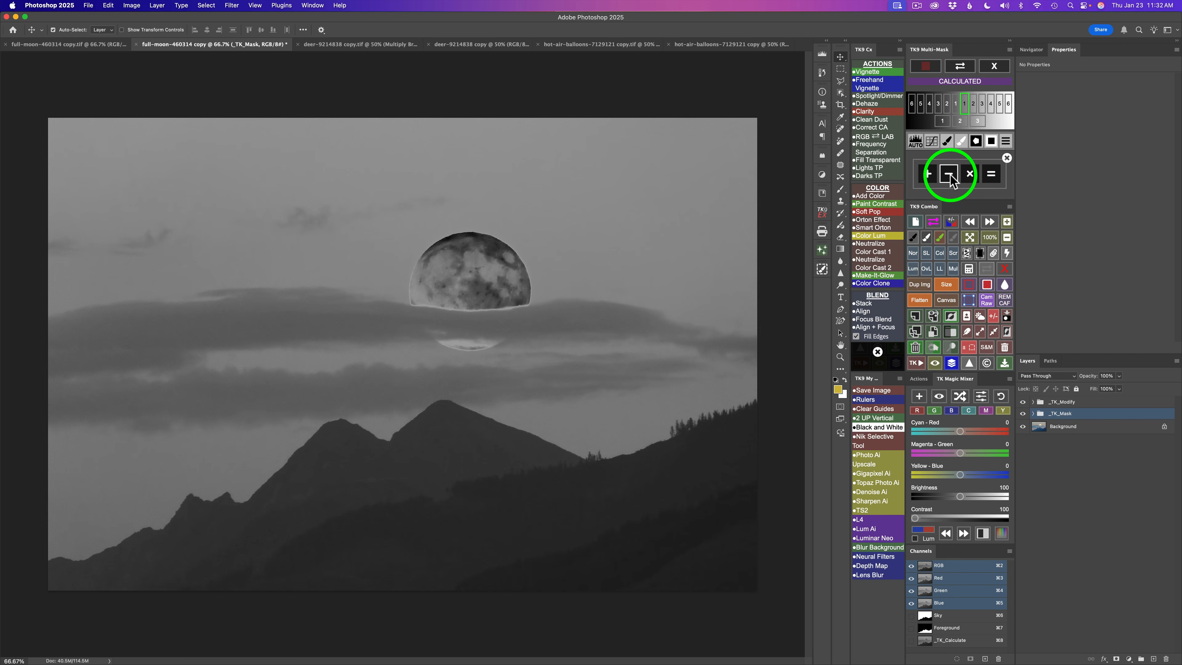
click(970, 175)
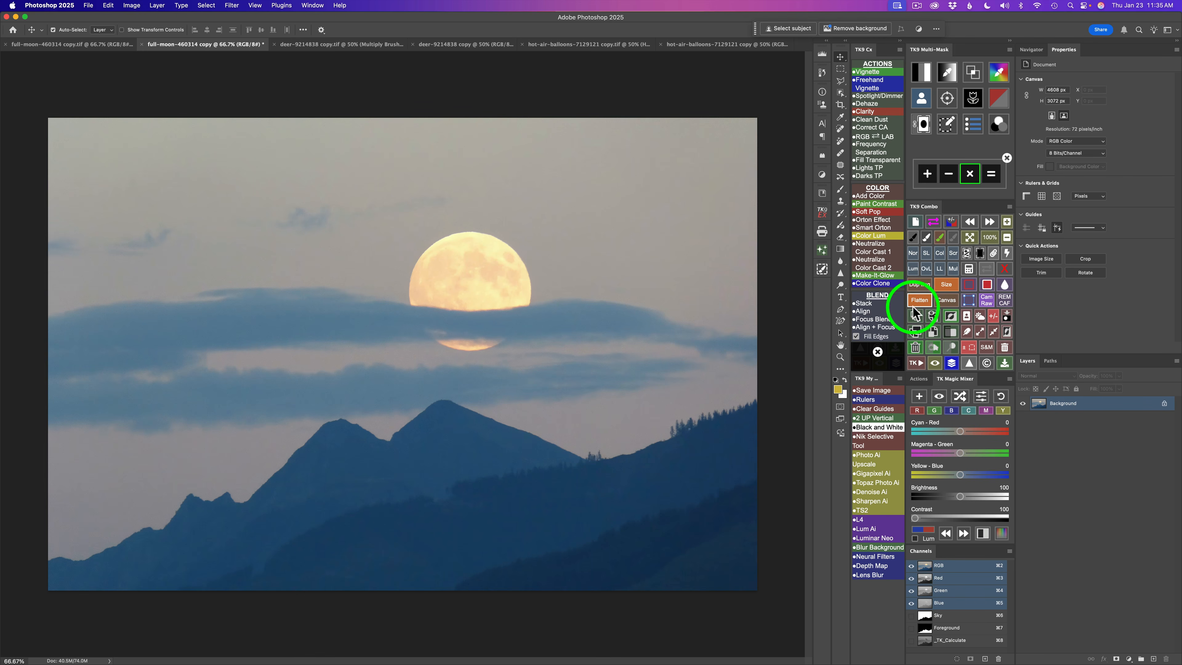
click(923, 100)
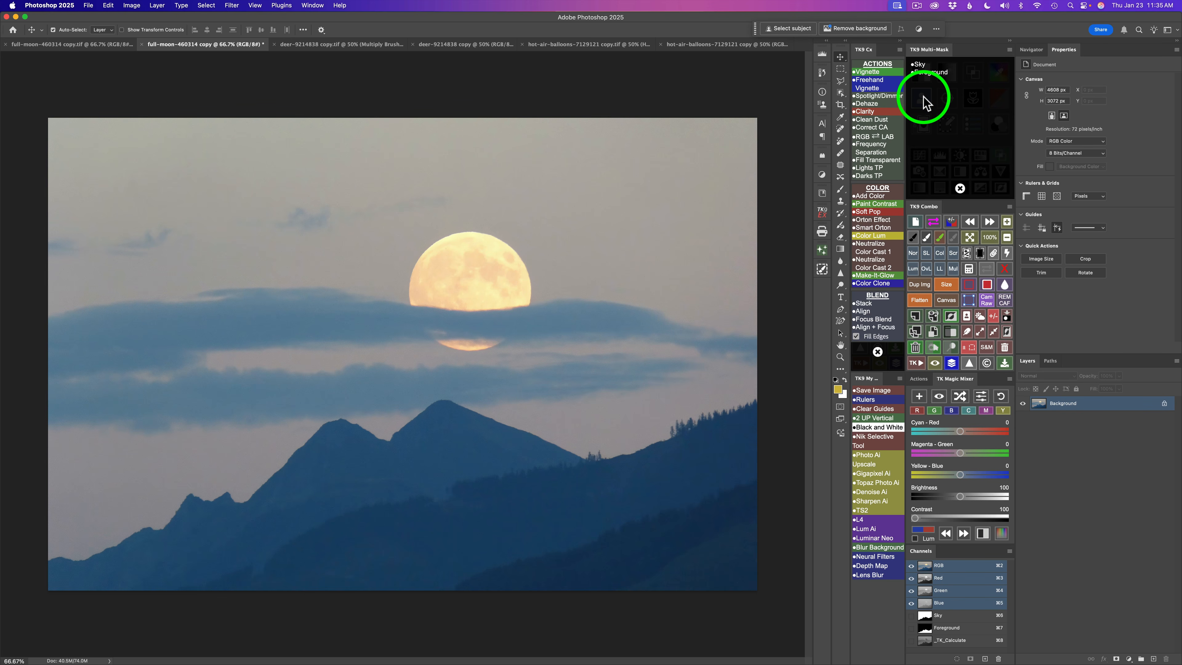
click(917, 65)
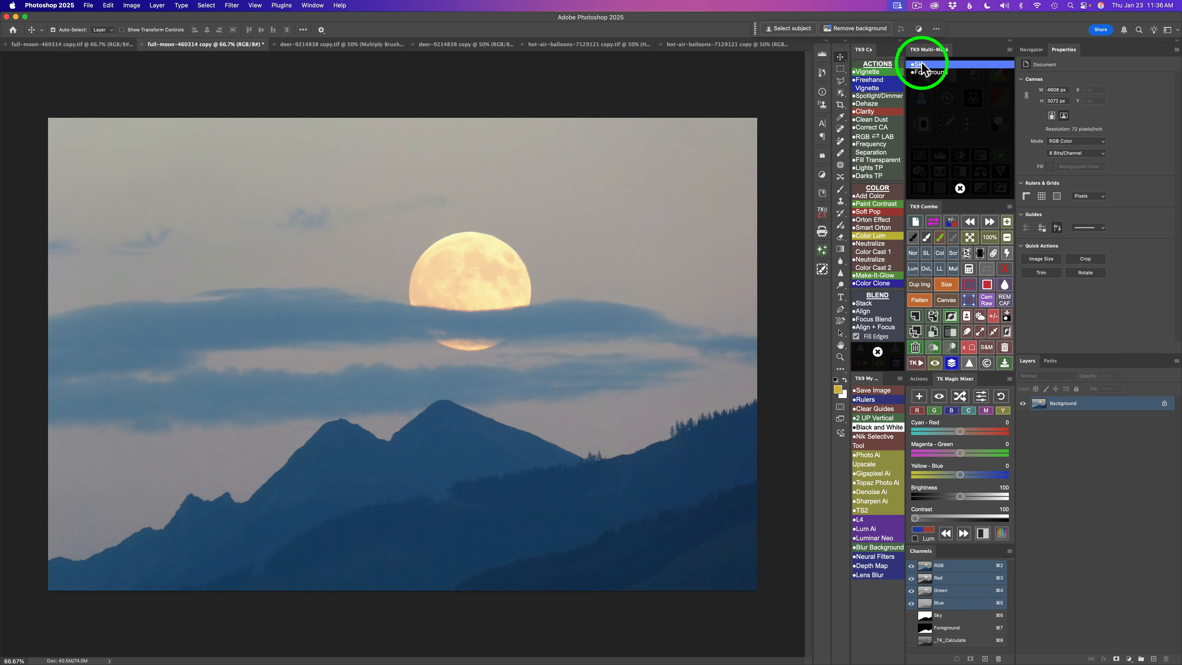
click(923, 66)
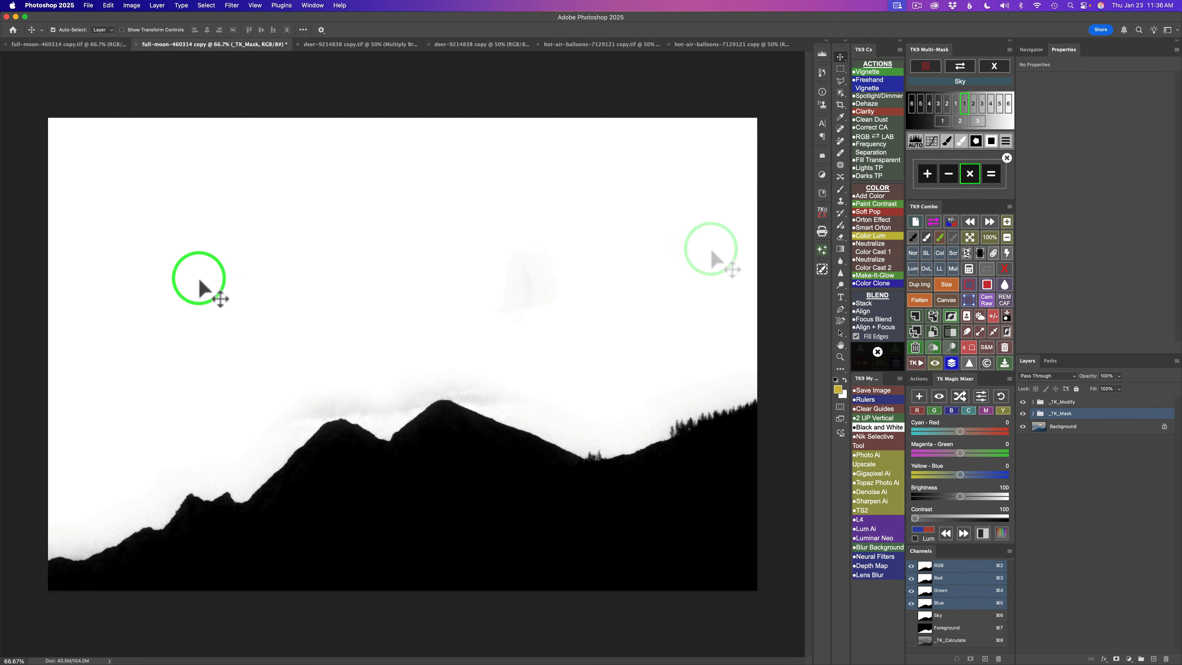
click(992, 176)
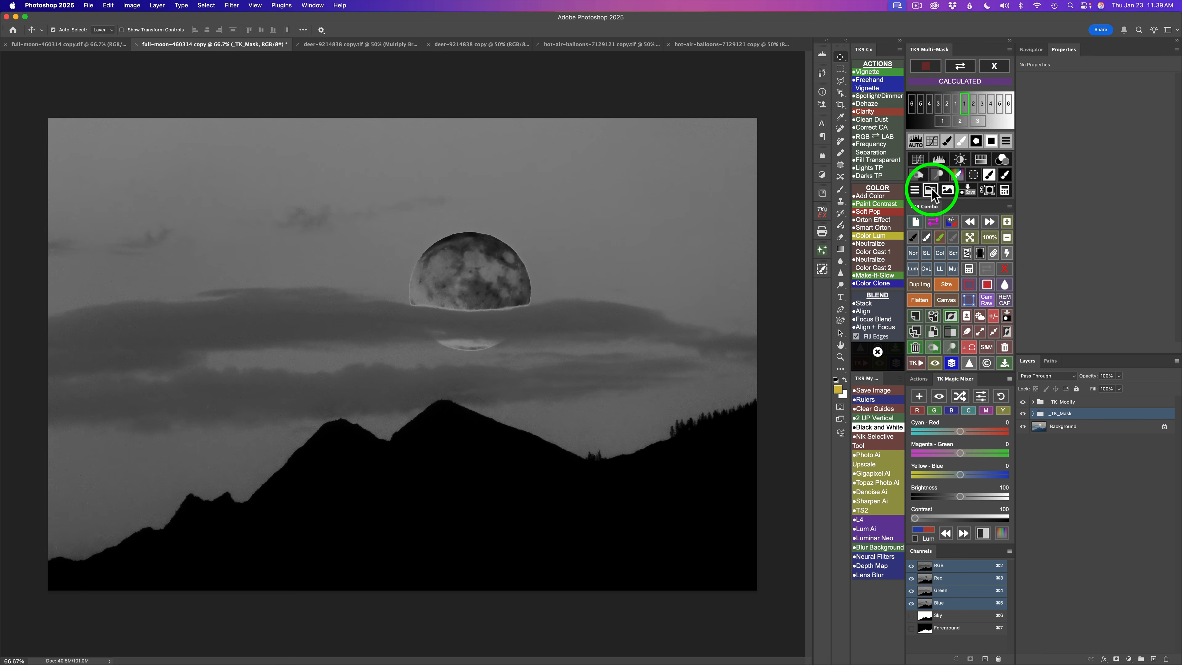
- Add a Brightness/Contrast adjustment through the calculated mask and set Brightness to -57
click(961, 161)
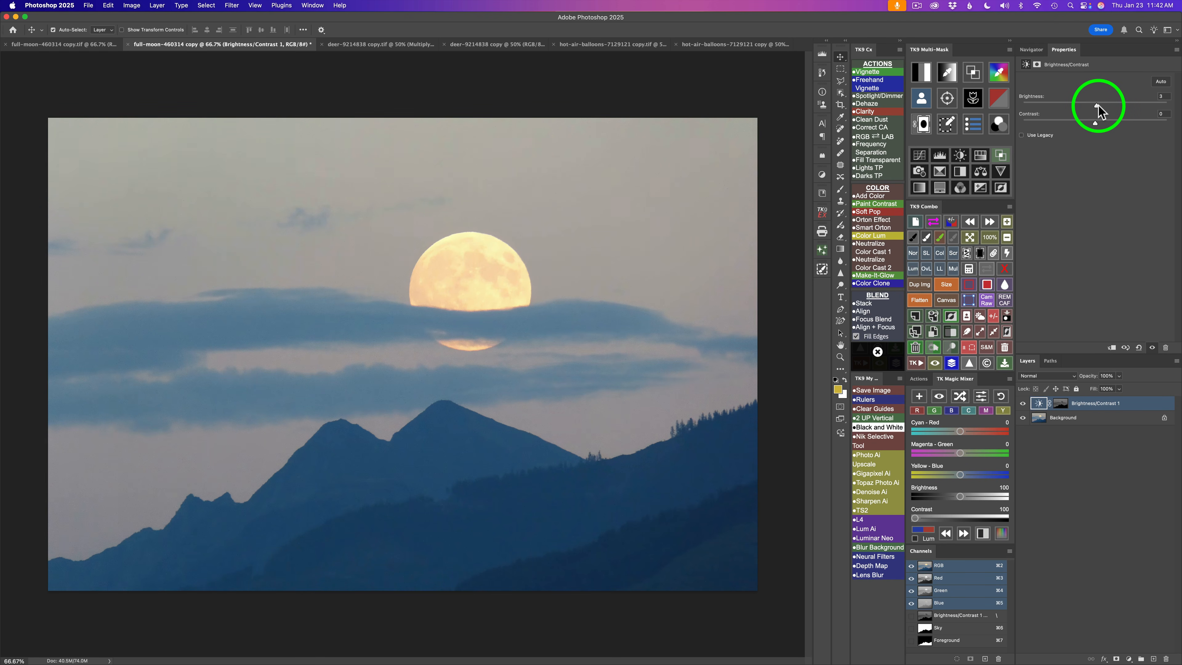
drag(1095, 108, 1066, 105)
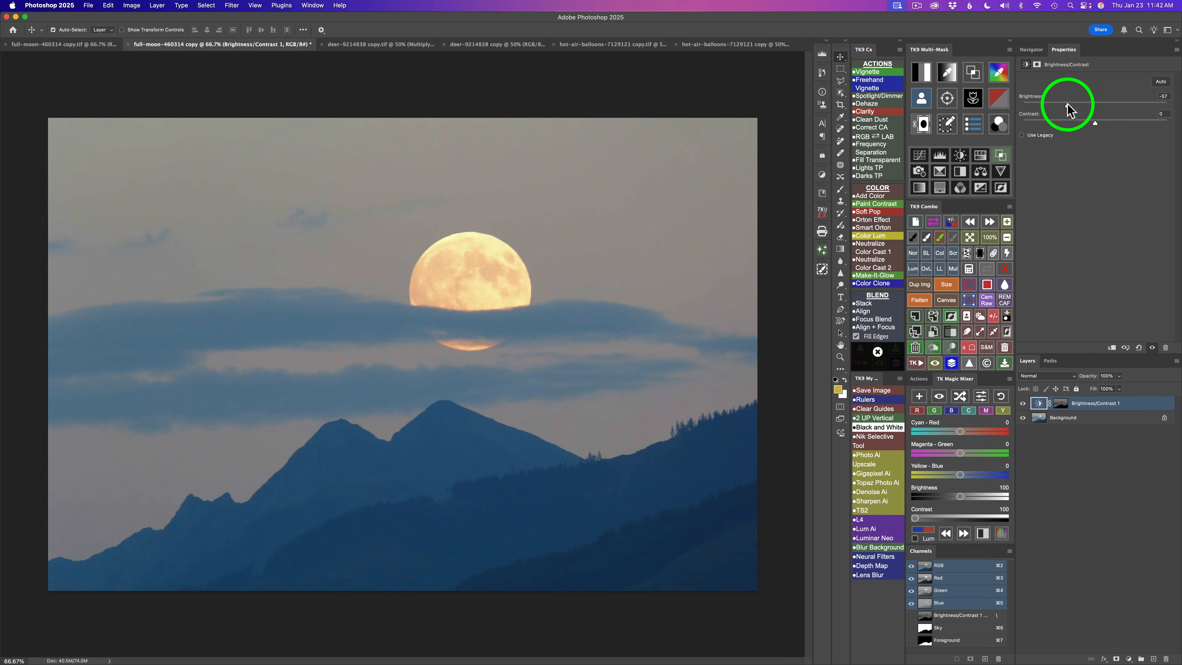
- Toggle the Brightness/Contrast layer's visibility to compare the image before and after
click(1023, 404)
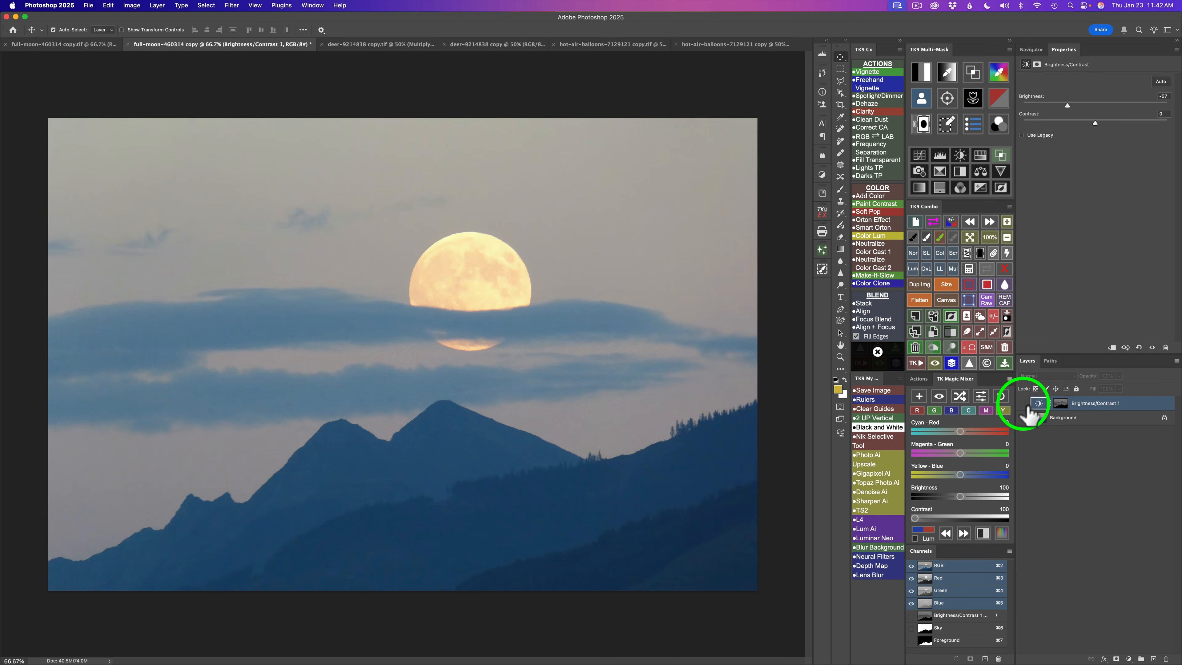
click(1023, 403)
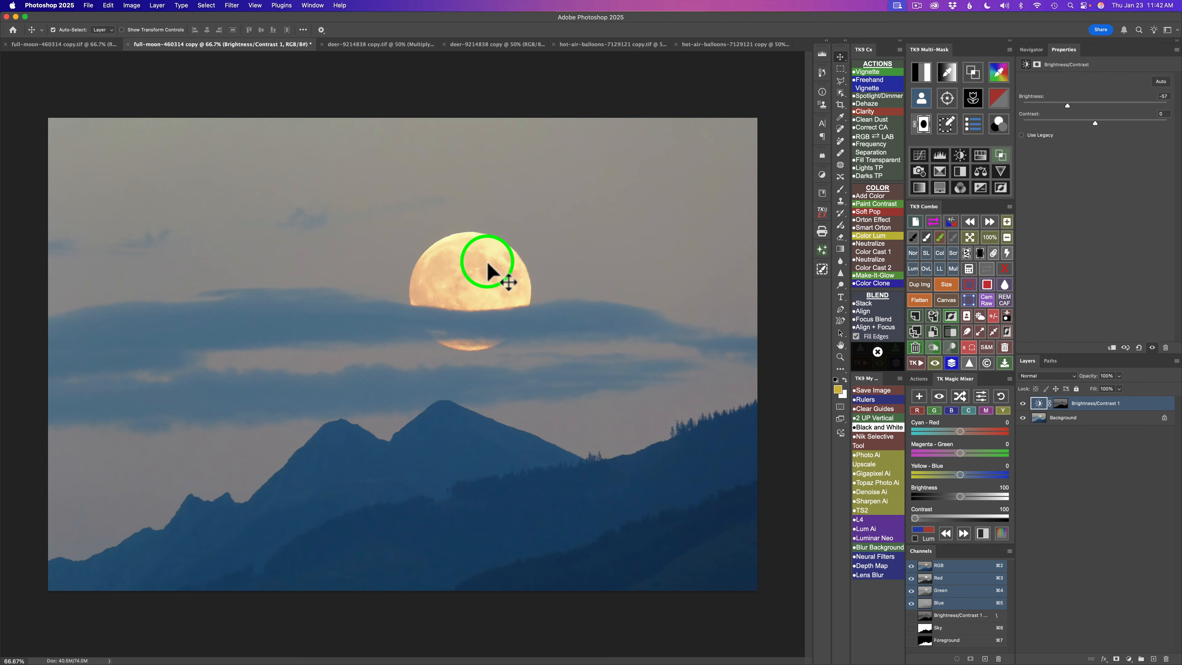
click(1023, 403)
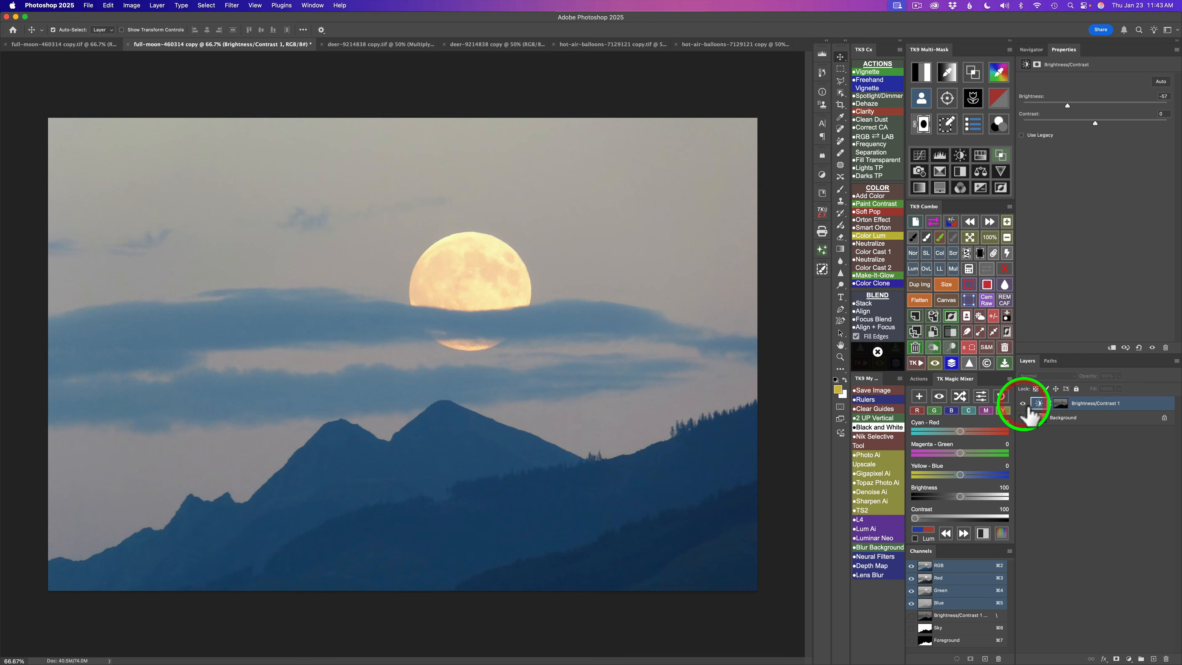
click(1023, 404)
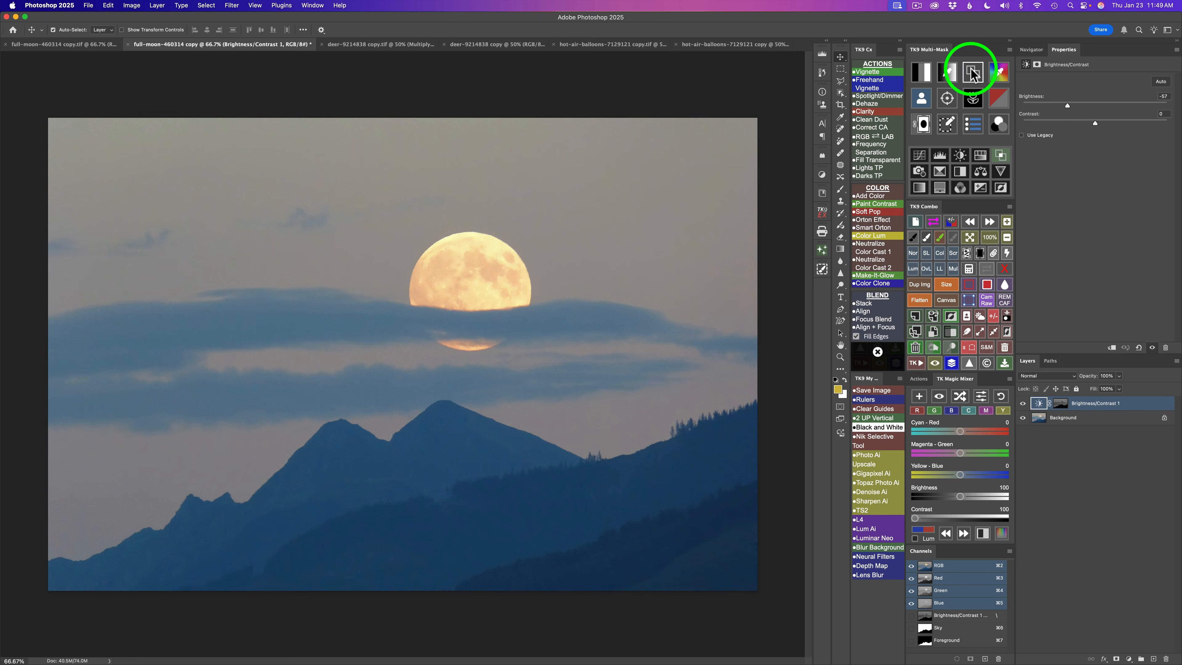
- Preview a channel-based Darks zone mask and modify it with Levels, moving the white input to 128
click(924, 74)
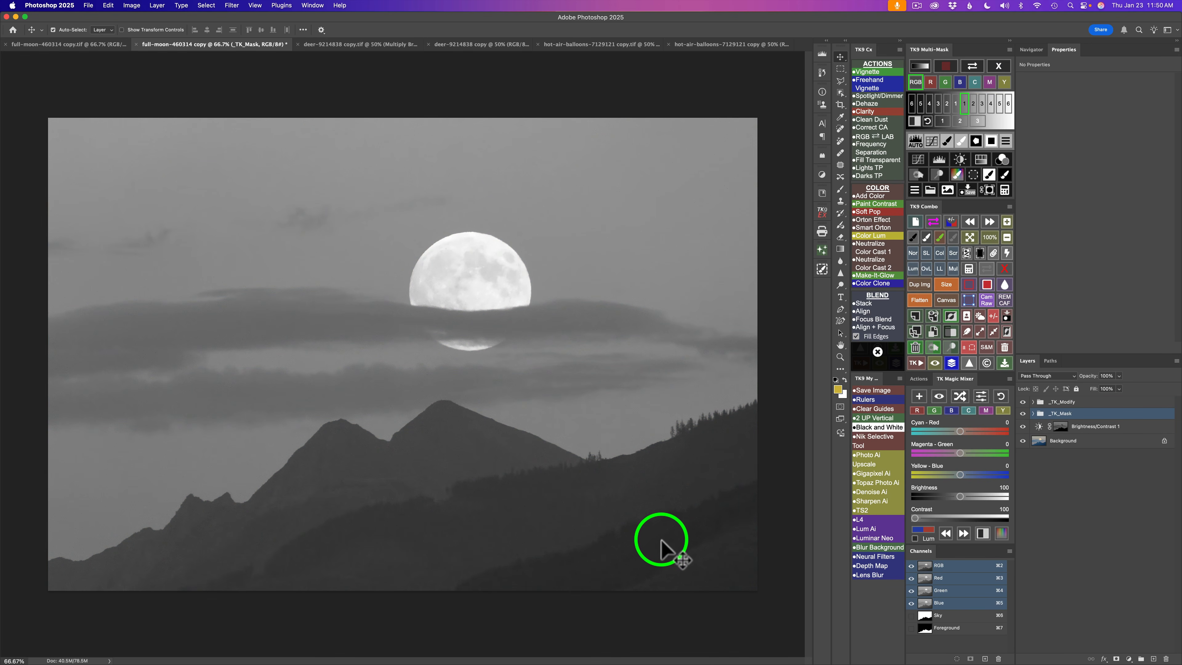
click(956, 105)
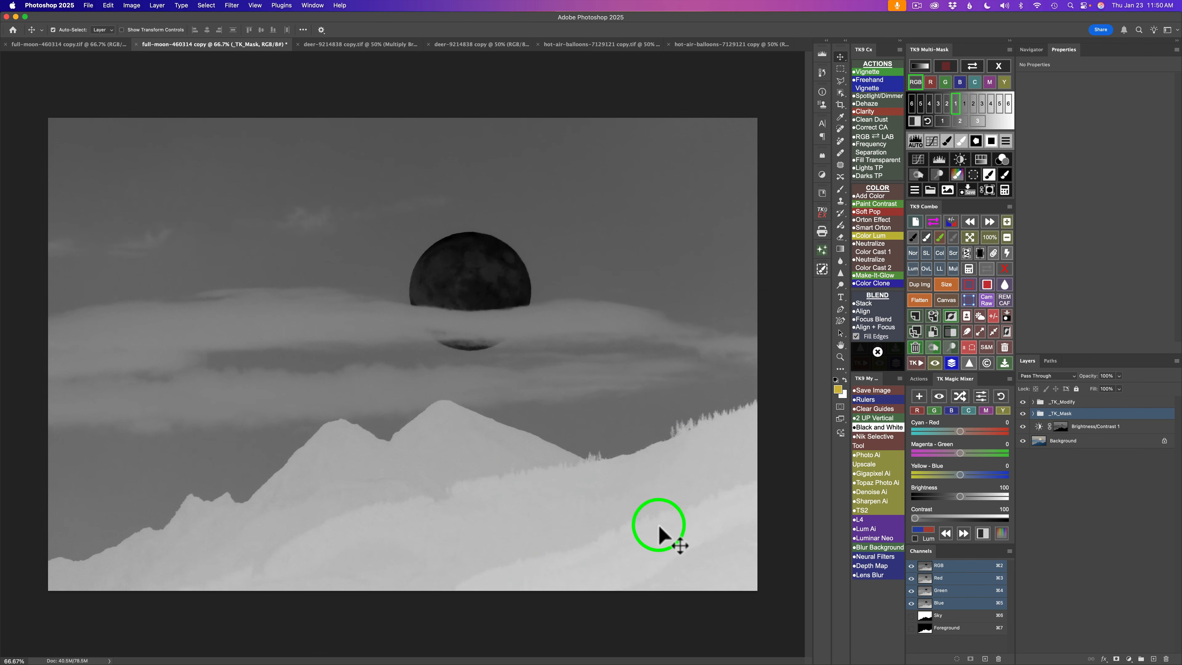
click(947, 104)
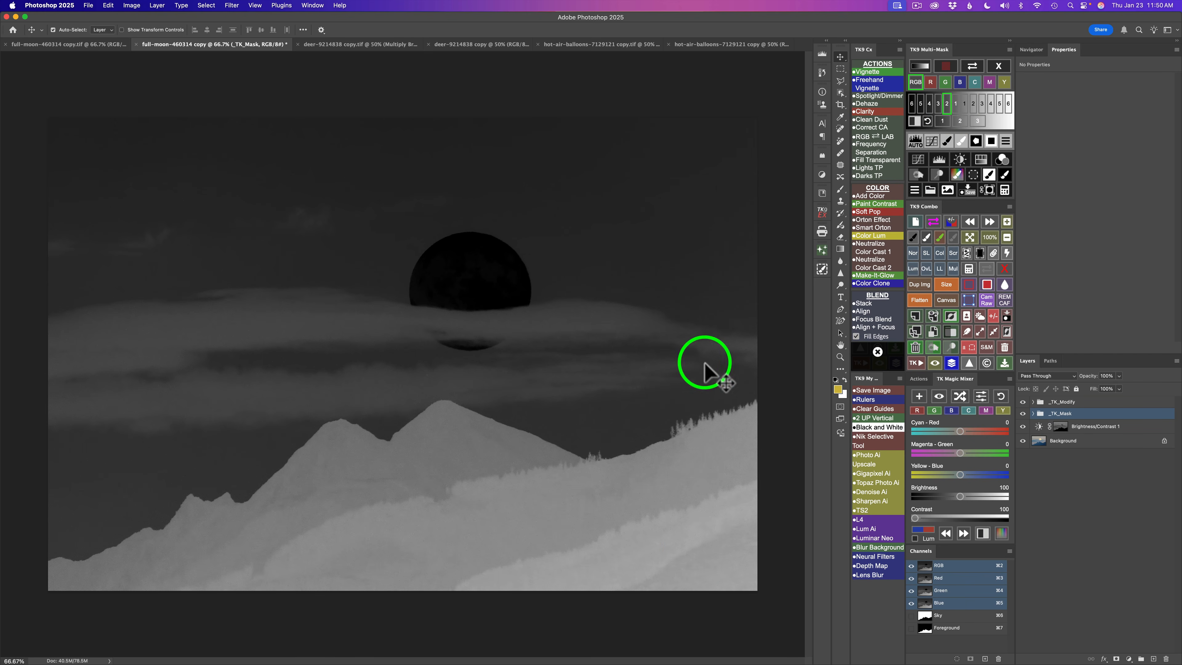
click(939, 106)
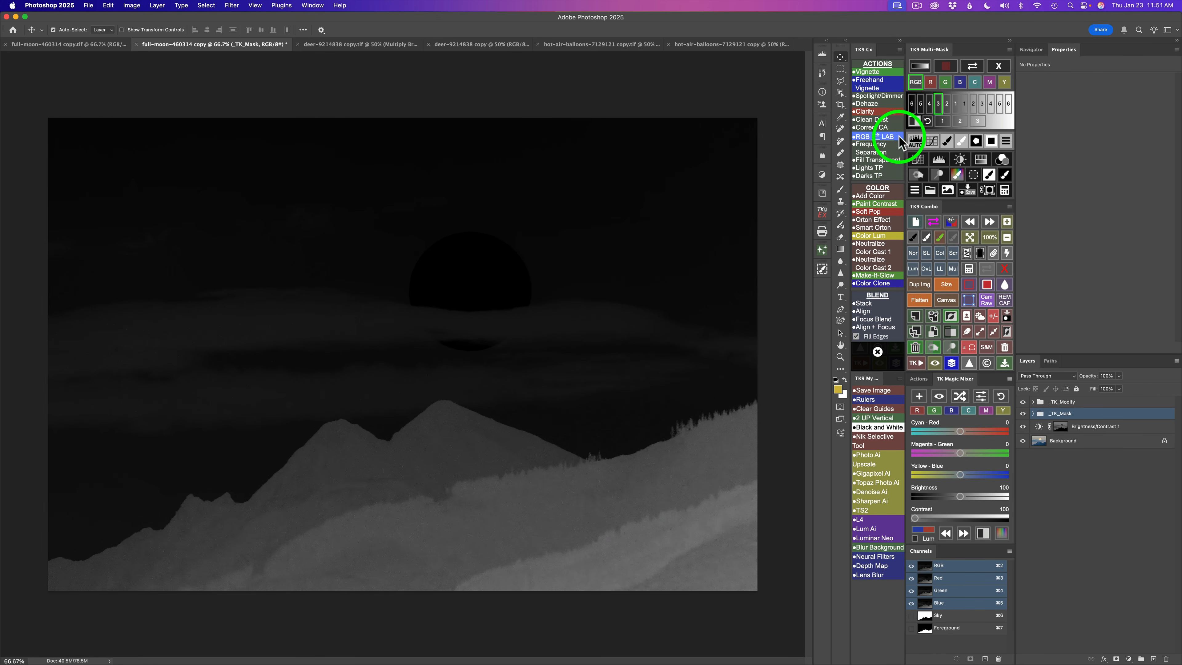
click(914, 141)
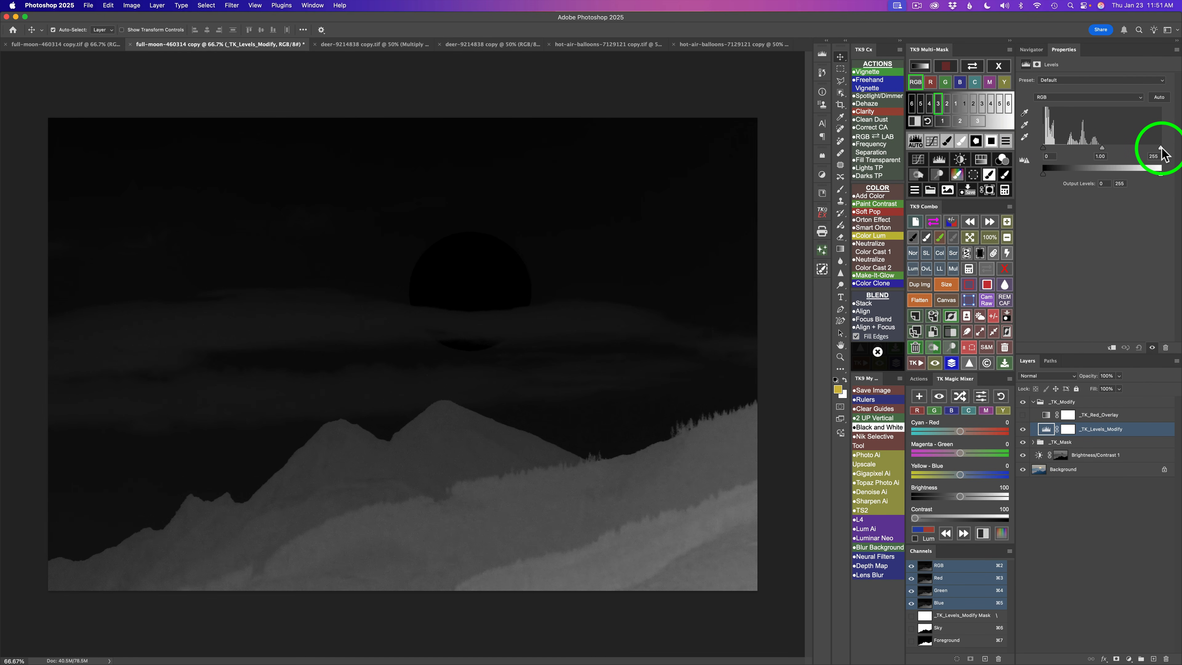
drag(1162, 152, 1102, 151)
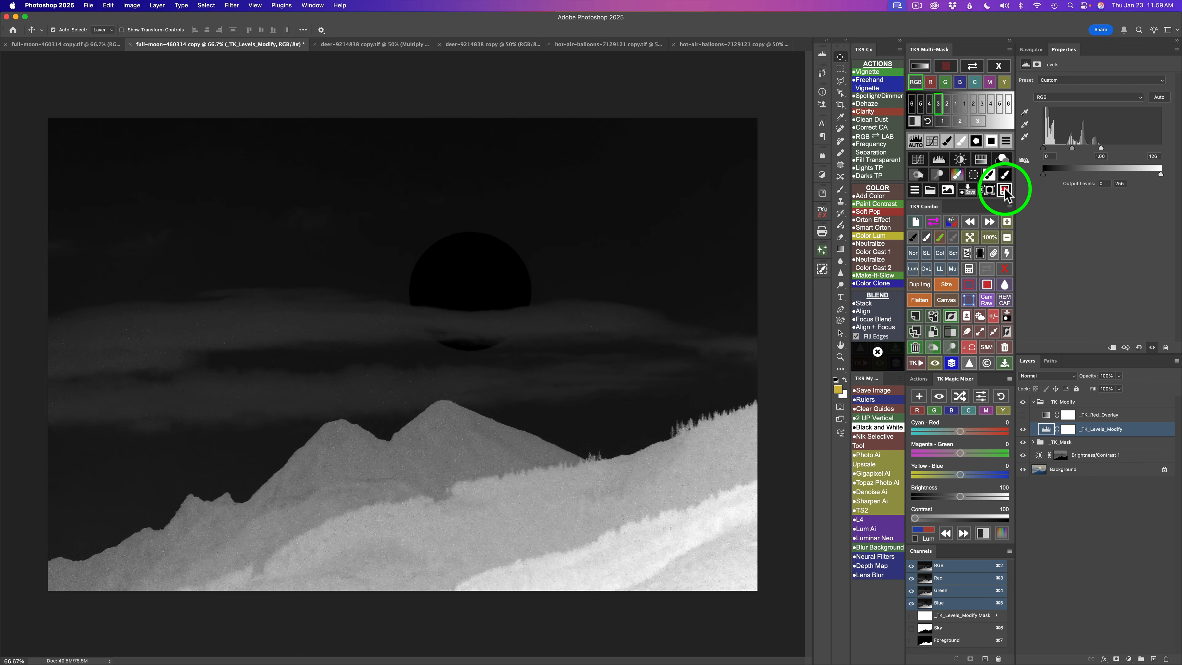
- Calculate a new mask by subtracting the current luminosity mask from the Sky mask
click(1005, 190)
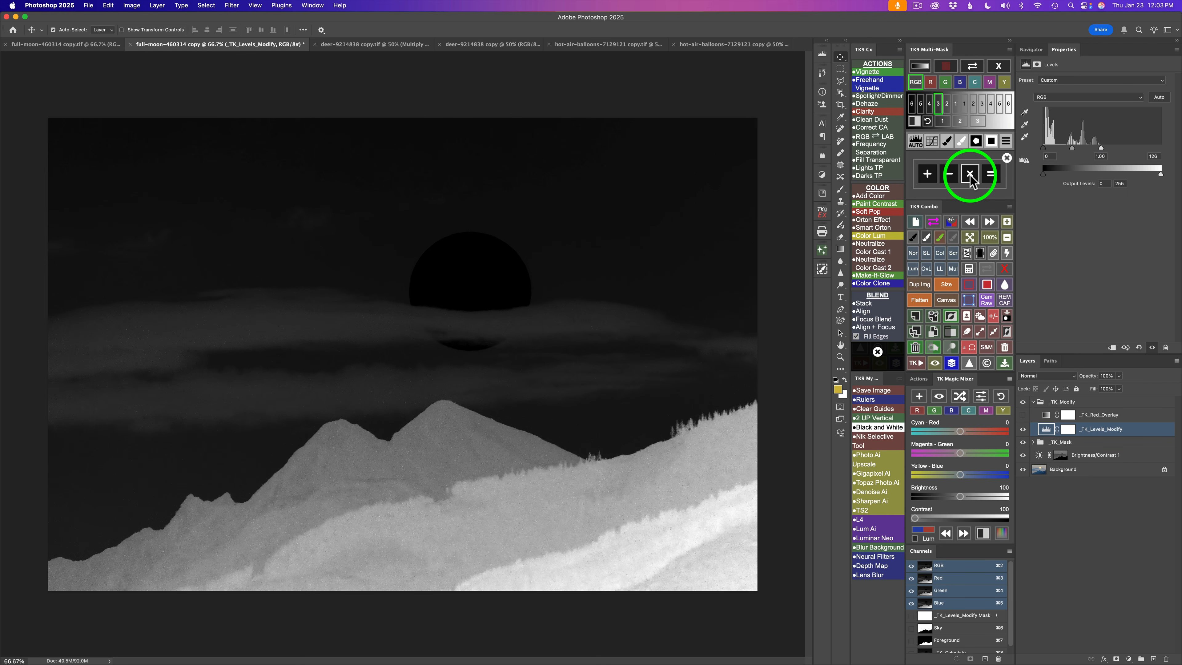
click(950, 175)
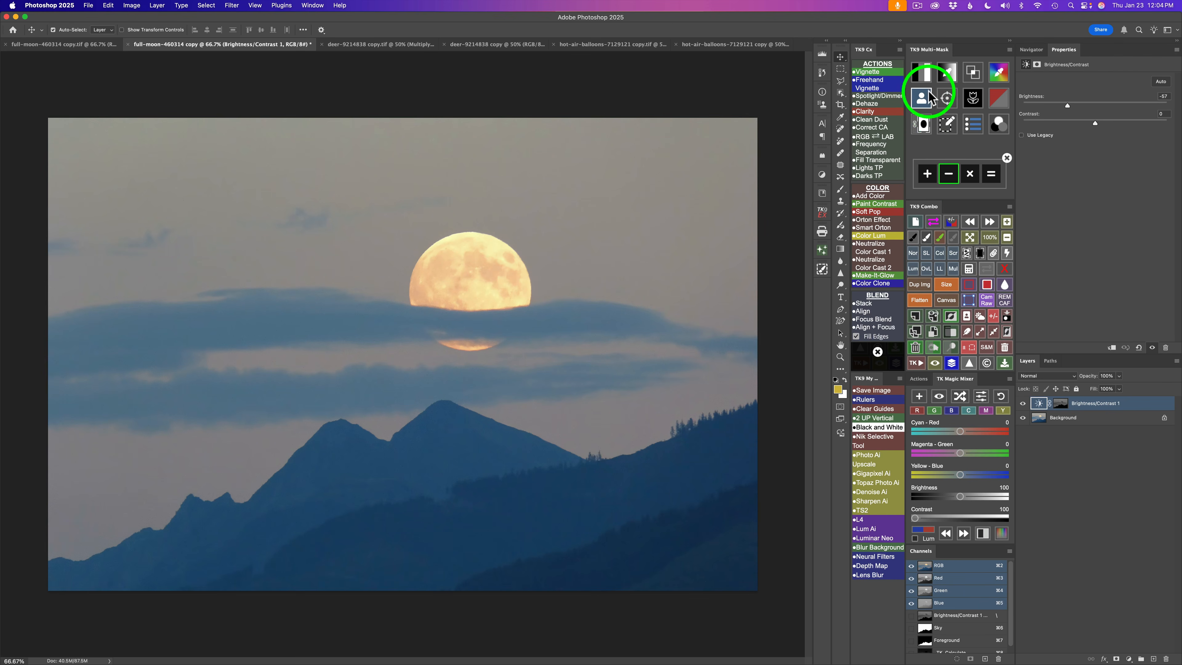
click(924, 96)
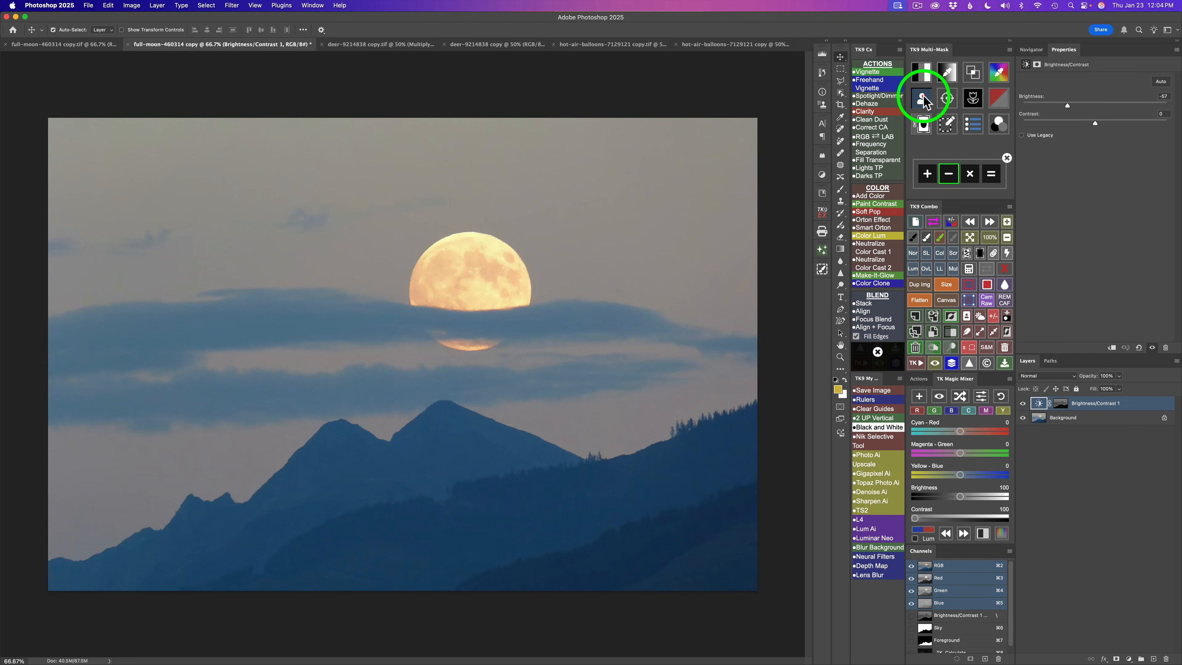
click(923, 73)
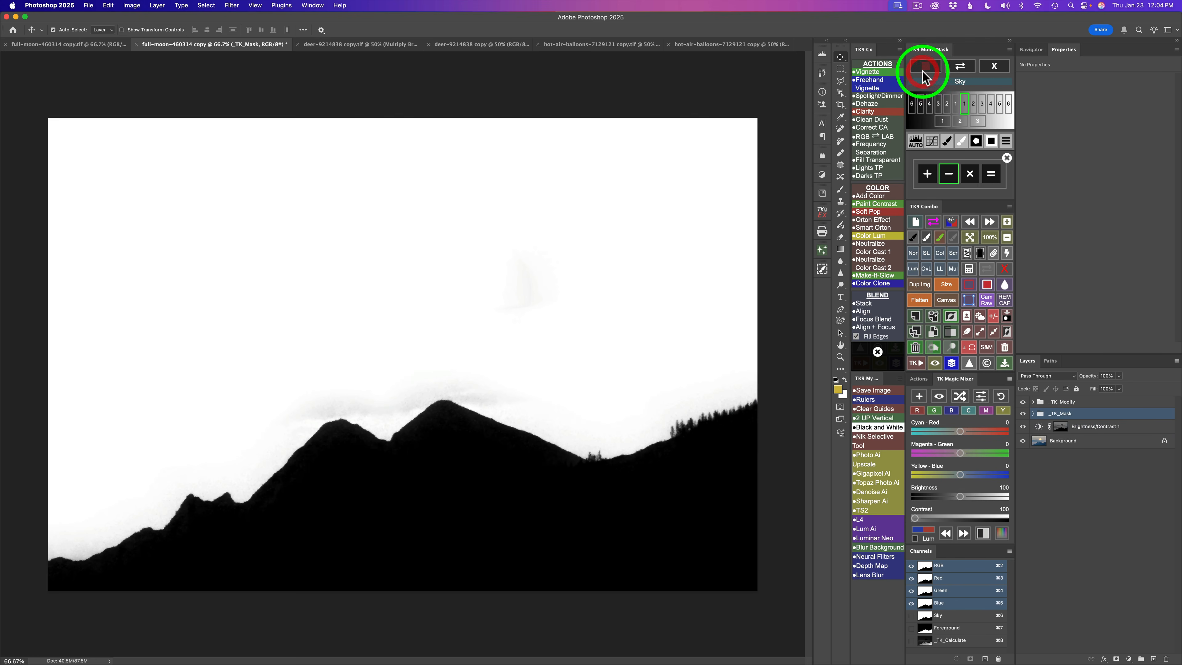
click(992, 175)
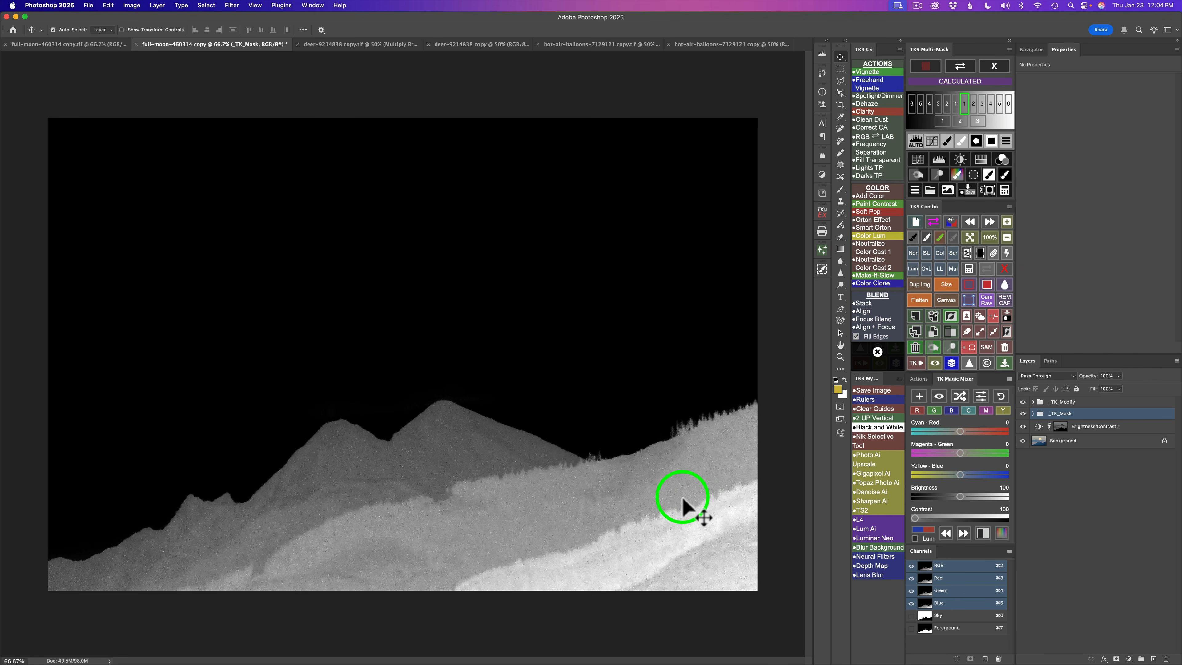
- Add a Brightness/Contrast adjustment through the calculated mask with Brightness -42 and Contrast 16
click(961, 161)
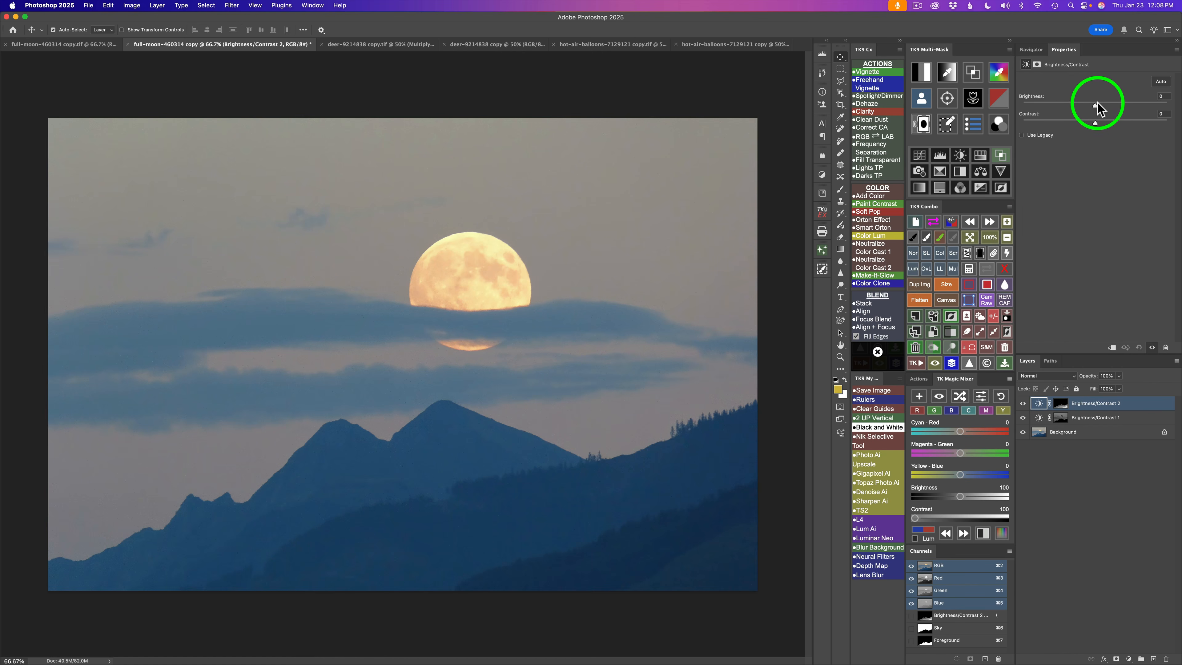
drag(1094, 106, 1074, 105)
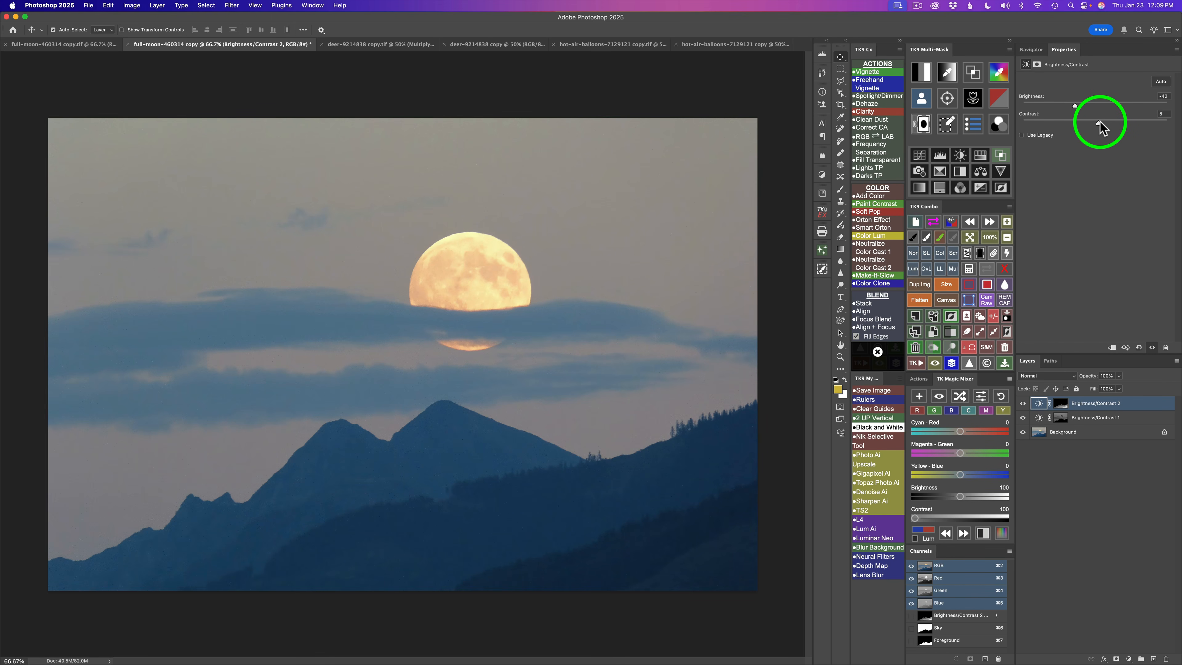
drag(1102, 122, 1106, 122)
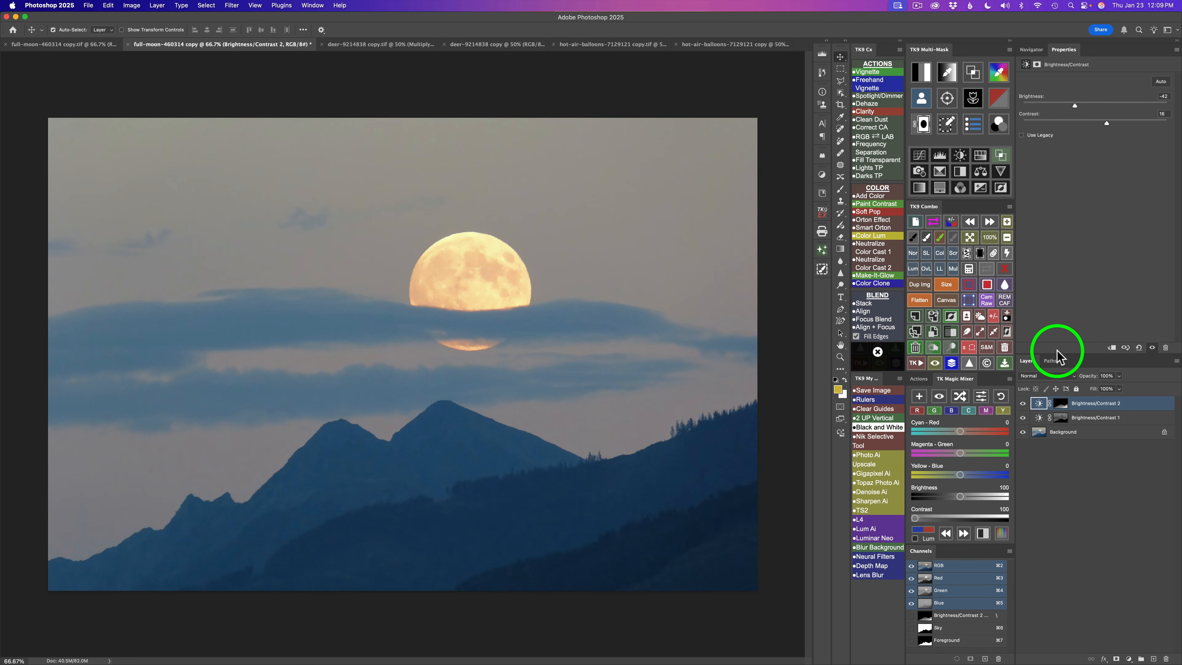
- Toggle the new Brightness/Contrast layer's visibility to compare the image before and after
click(1023, 403)
click(1023, 403)
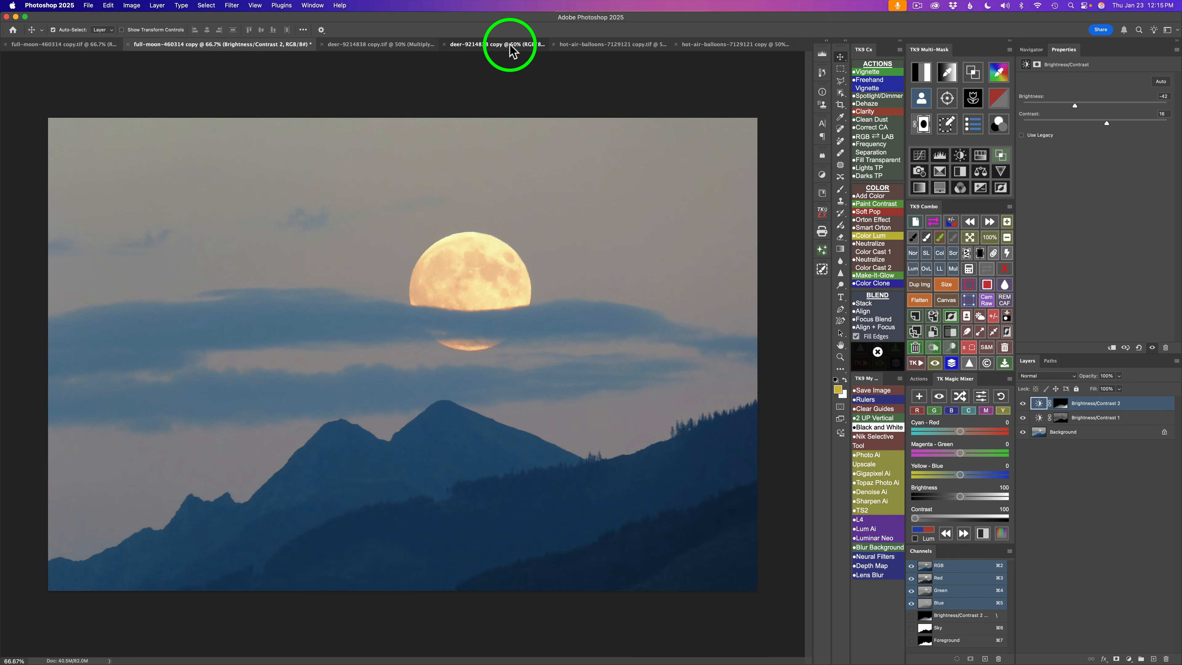
- Switch to the deer photo and select its subject
click(511, 45)
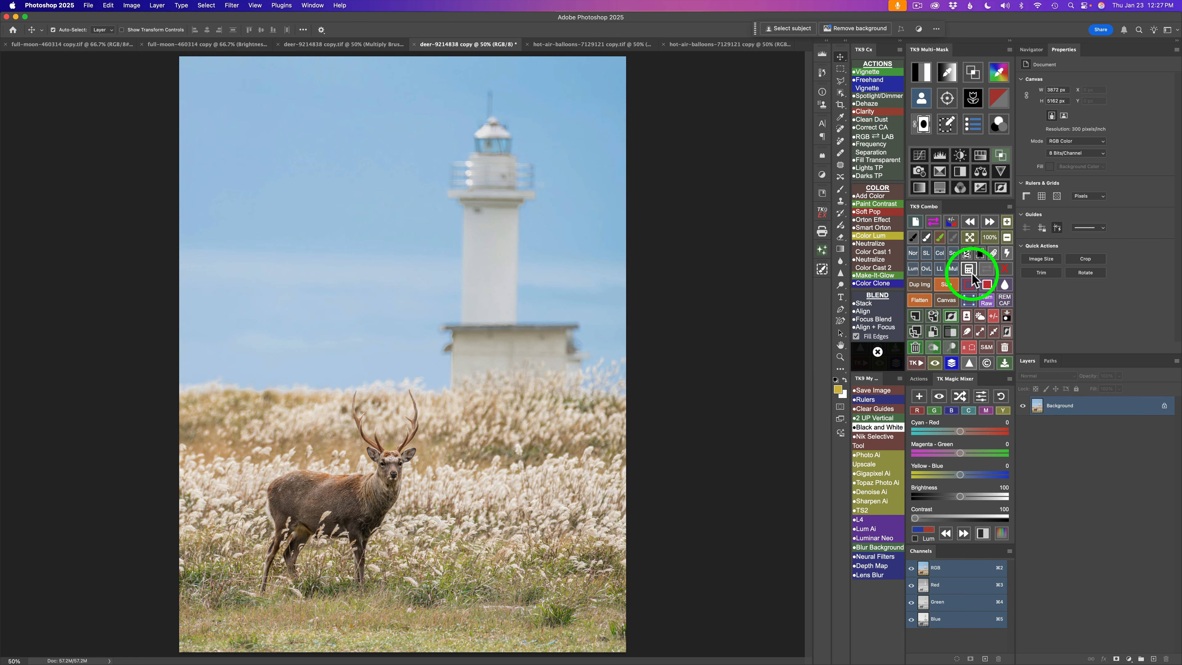
click(966, 316)
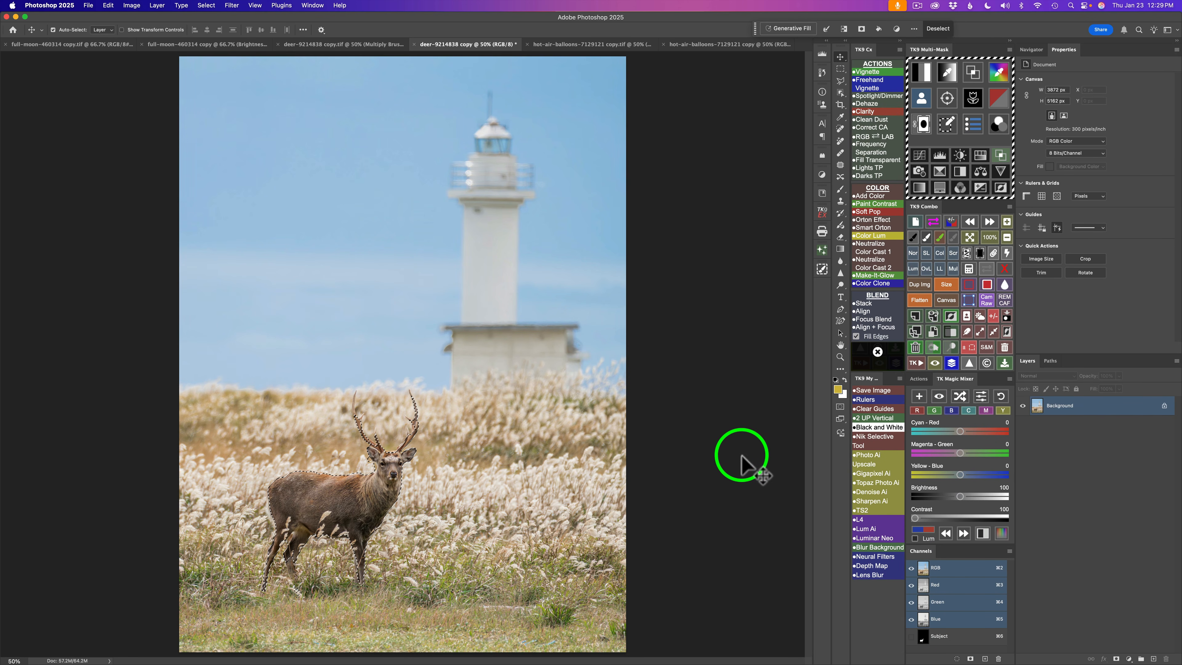
- Pick a narrow luminosity zone mask for the deer image and add a Curves adjustment through it
click(921, 72)
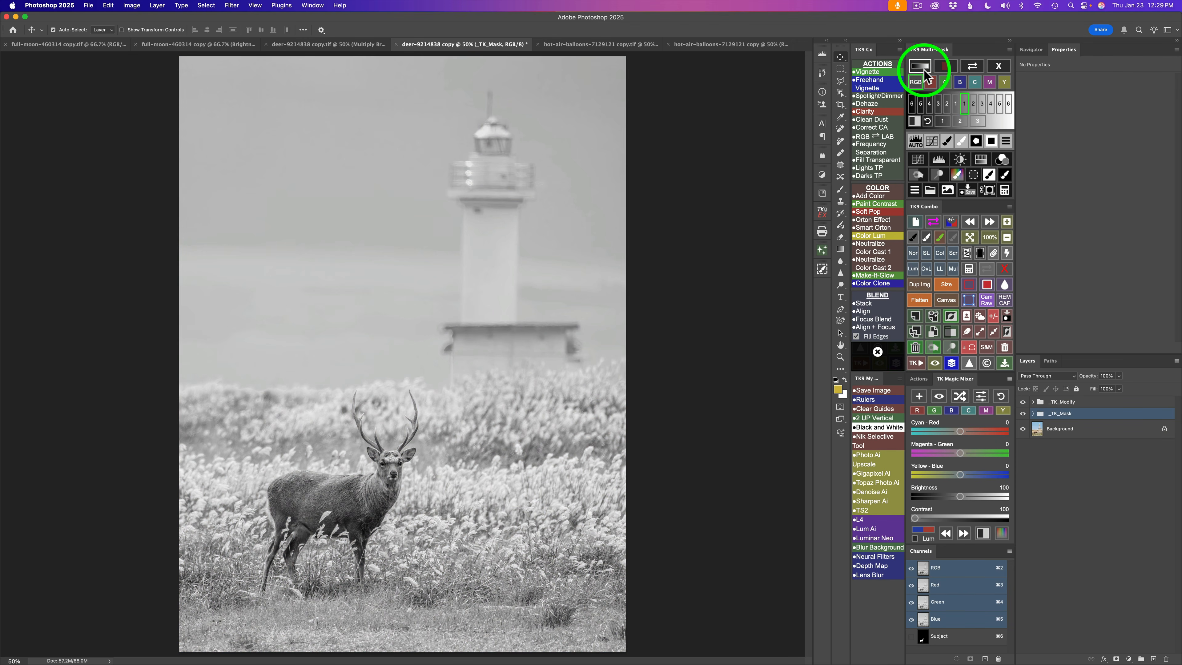
click(956, 105)
click(947, 104)
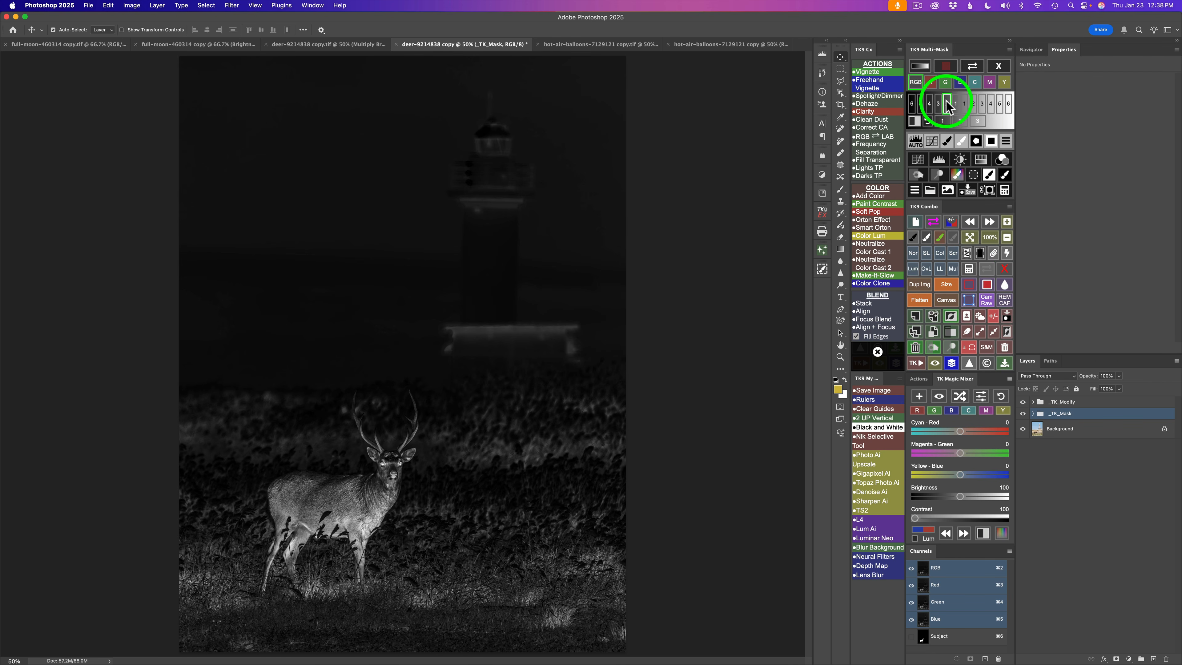
click(918, 159)
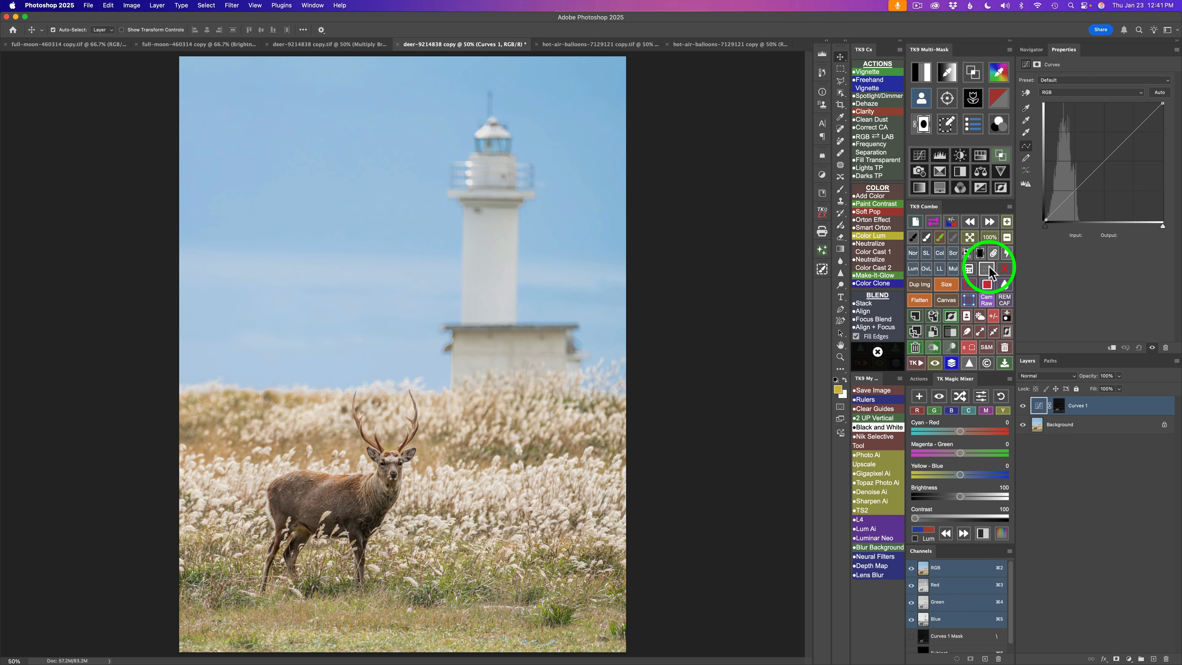
- Restrict the Curves layer's mask to the deer using the Subject channel and set the layer to Multiply blend mode
click(987, 270)
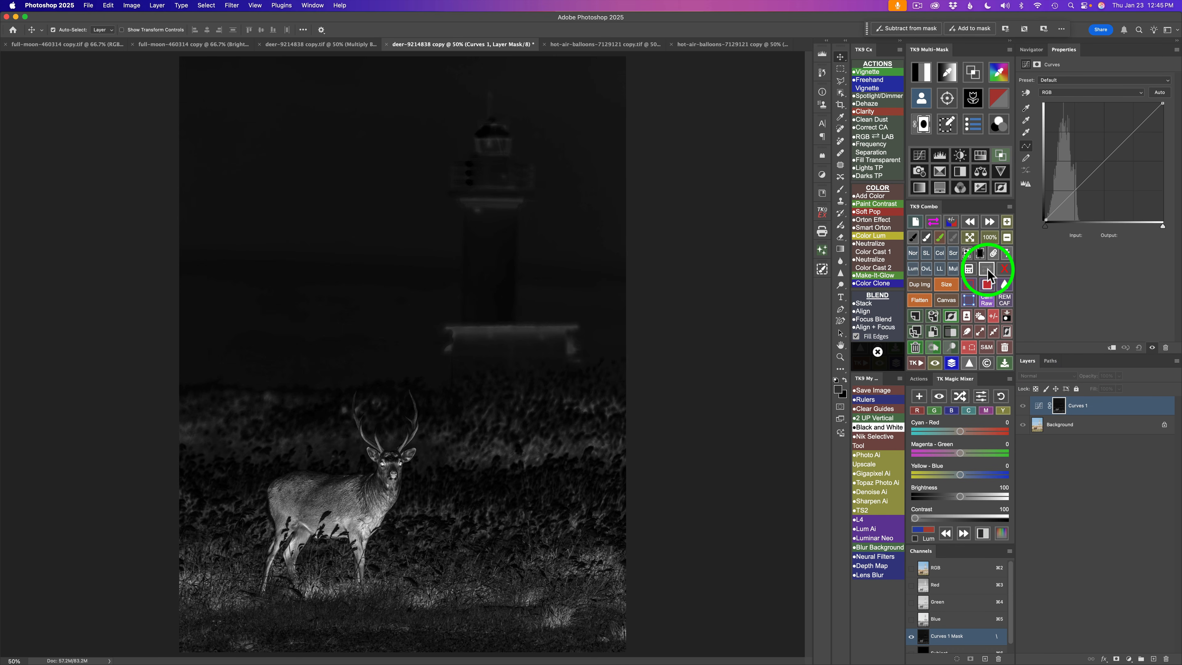
click(987, 270)
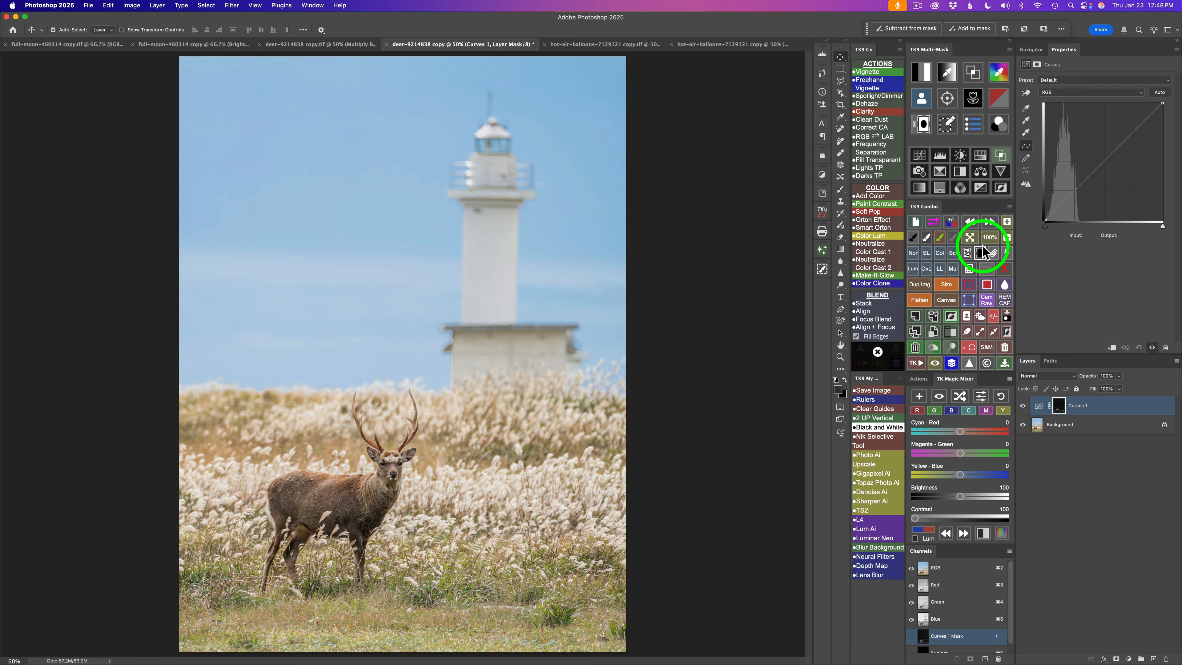
click(970, 270)
click(919, 236)
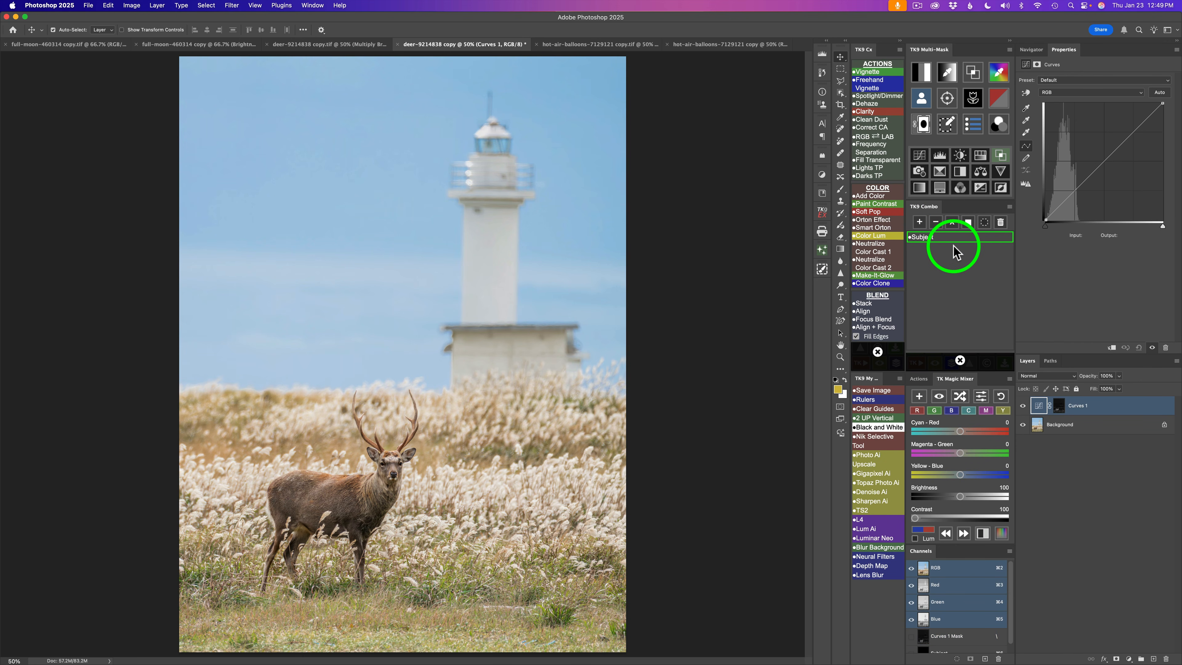
click(953, 221)
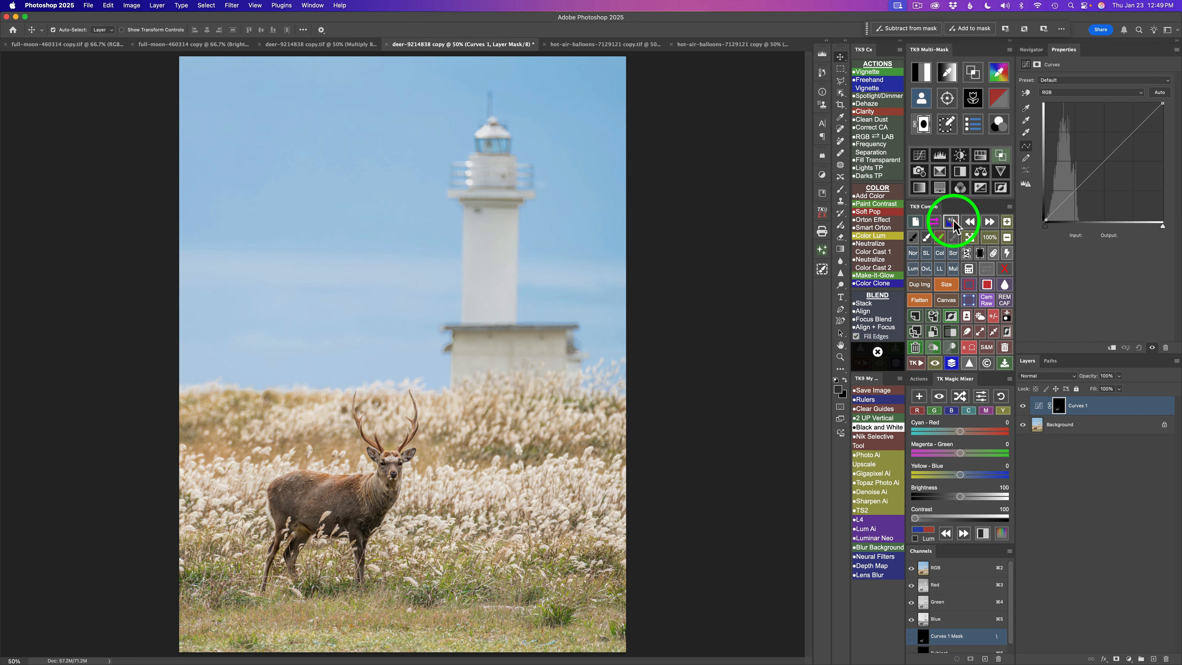
click(988, 269)
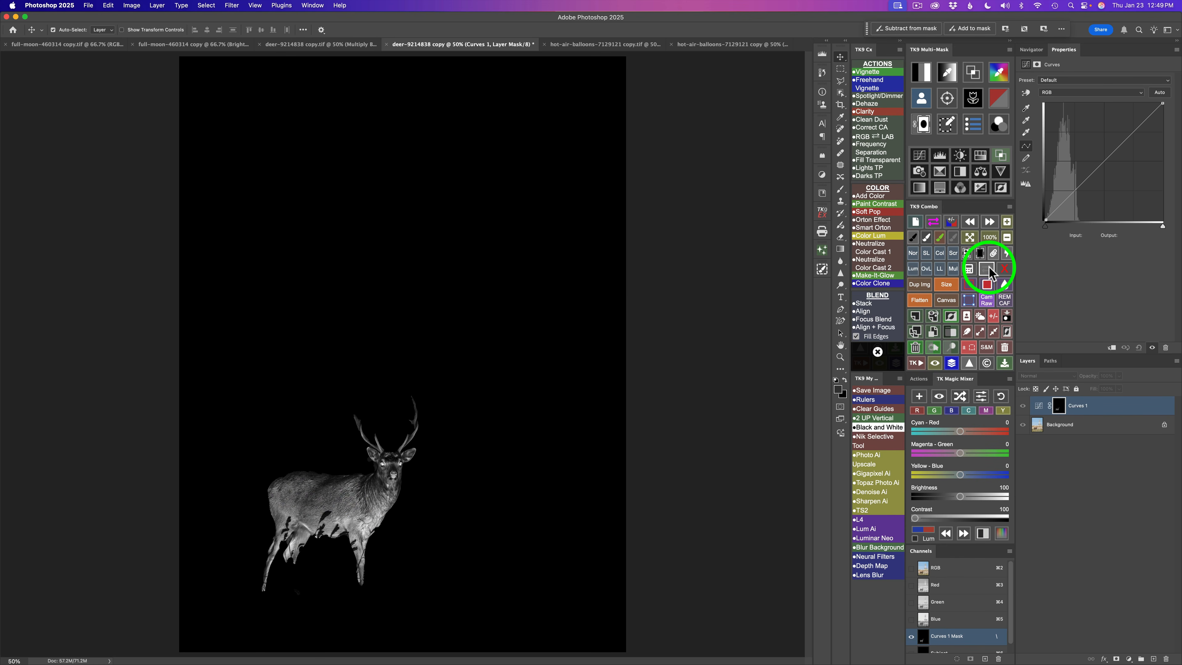
click(988, 270)
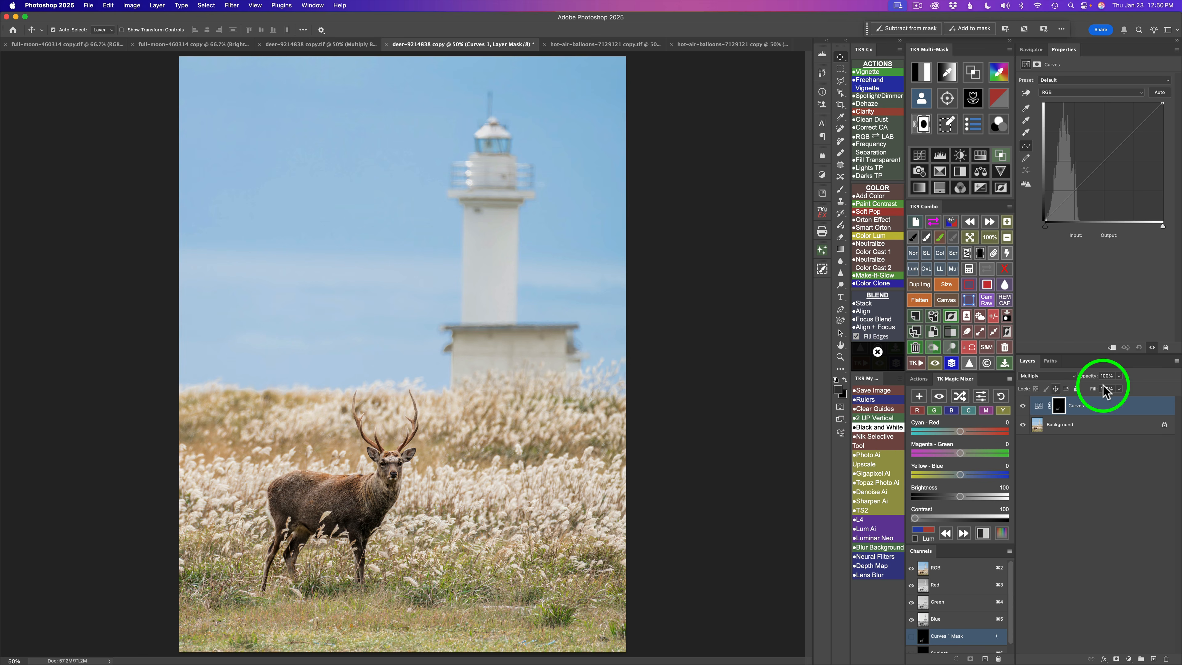
- Lower the Curves layer's opacity to 60% and toggle its visibility to compare
click(1120, 376)
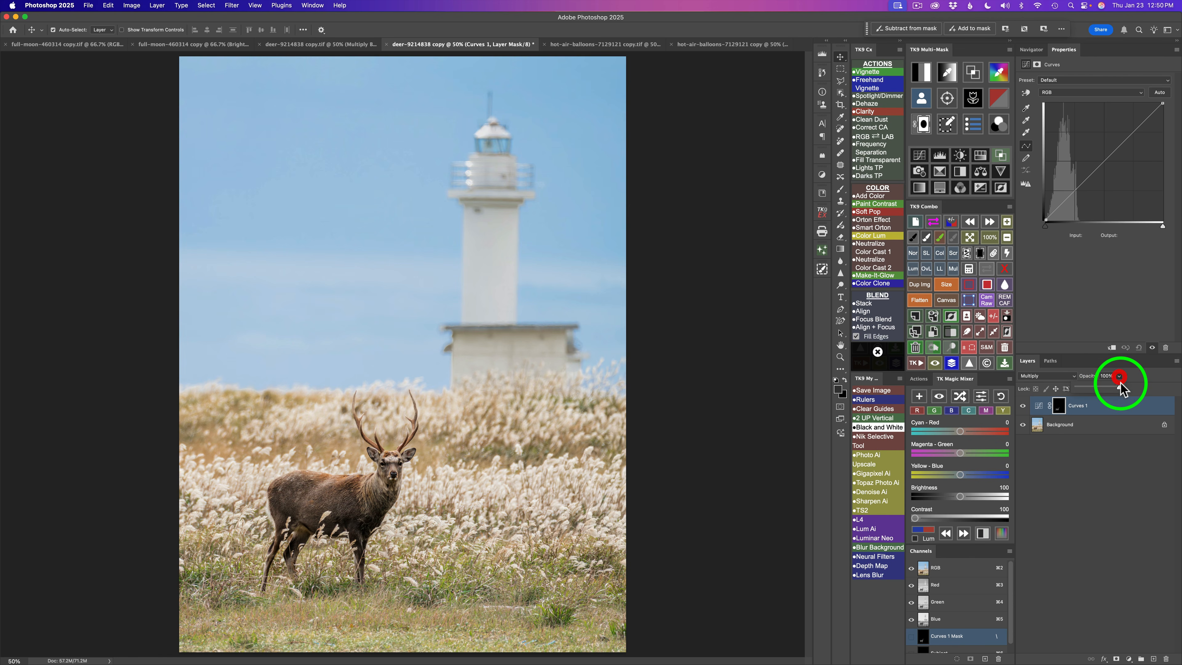
drag(1120, 386, 1107, 387)
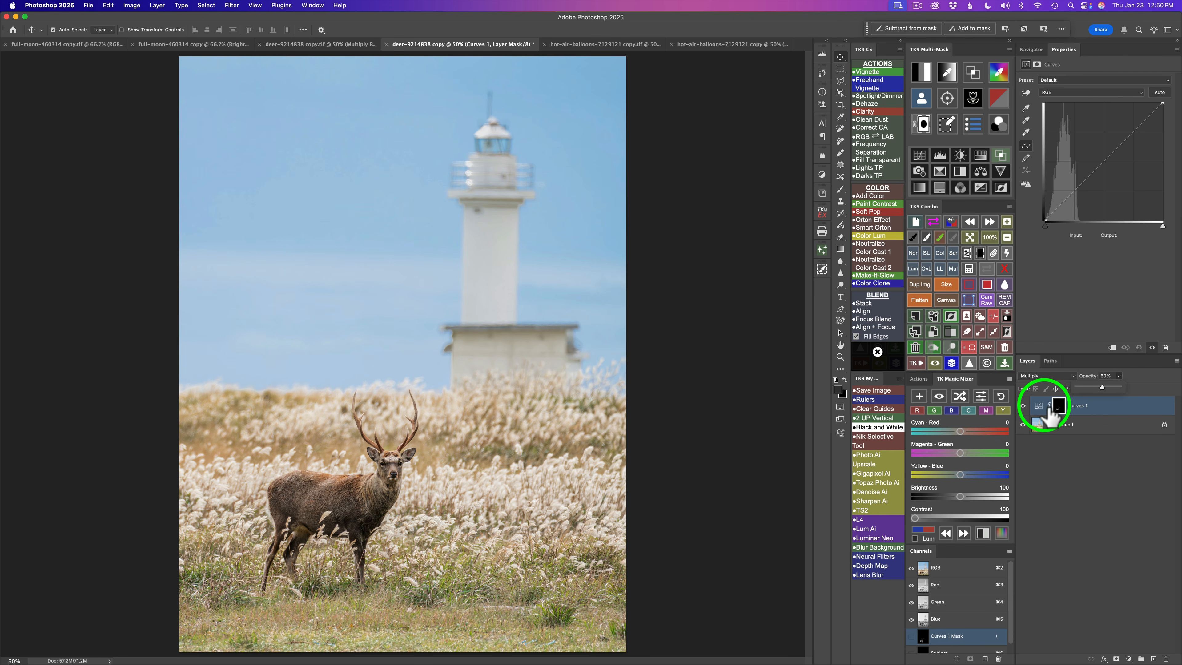
click(1024, 406)
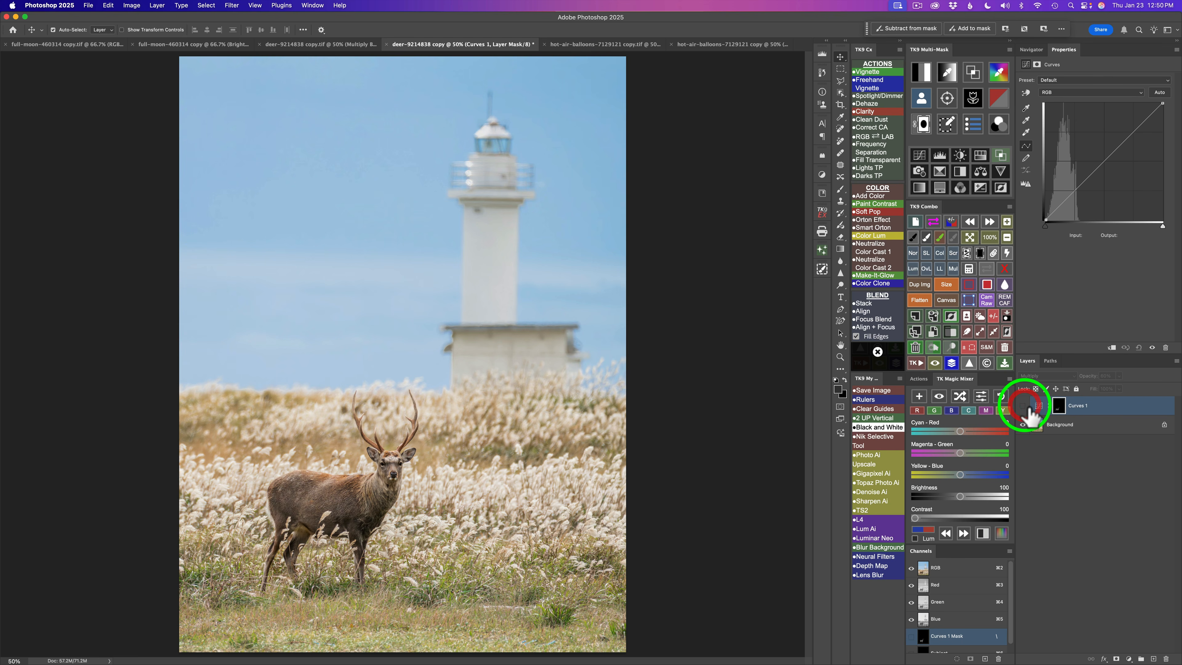
click(1023, 406)
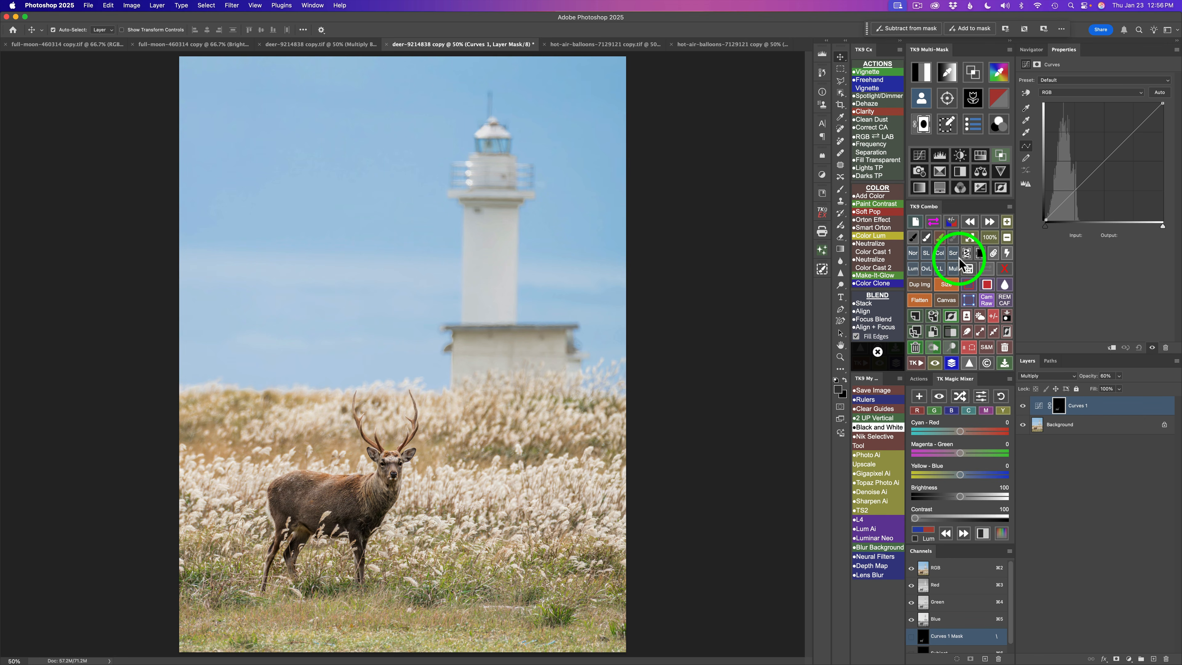
- Add a Multiply Brush layer and choose the basic black-to-white gradient for the Gradient tool
click(953, 269)
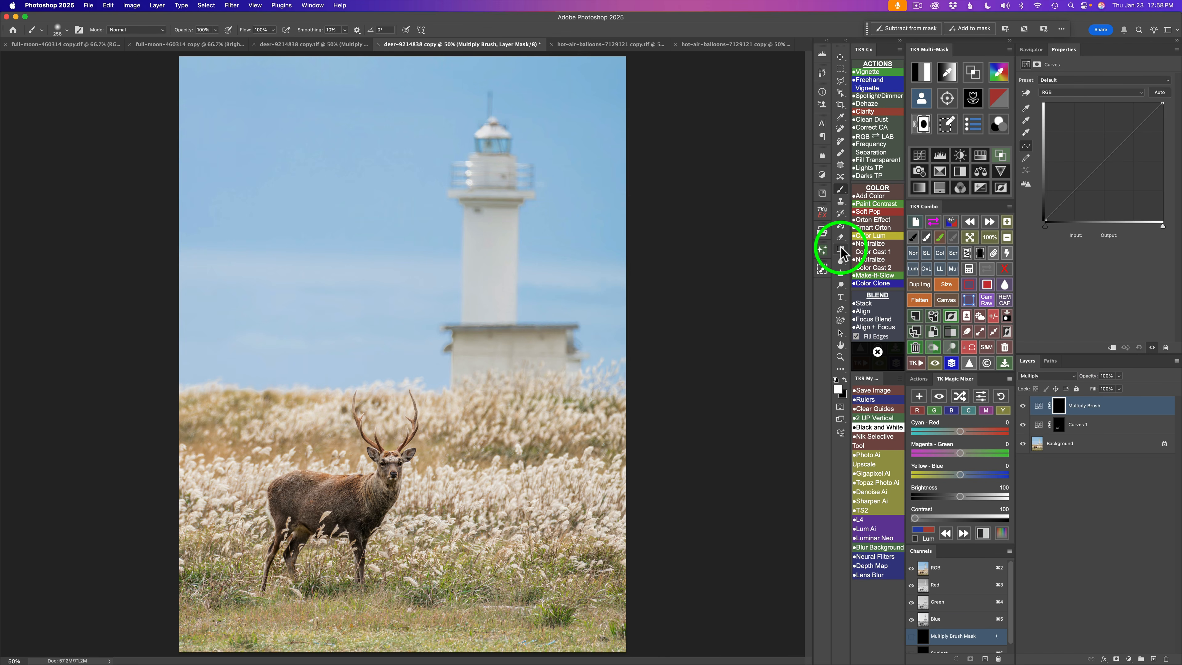
click(840, 249)
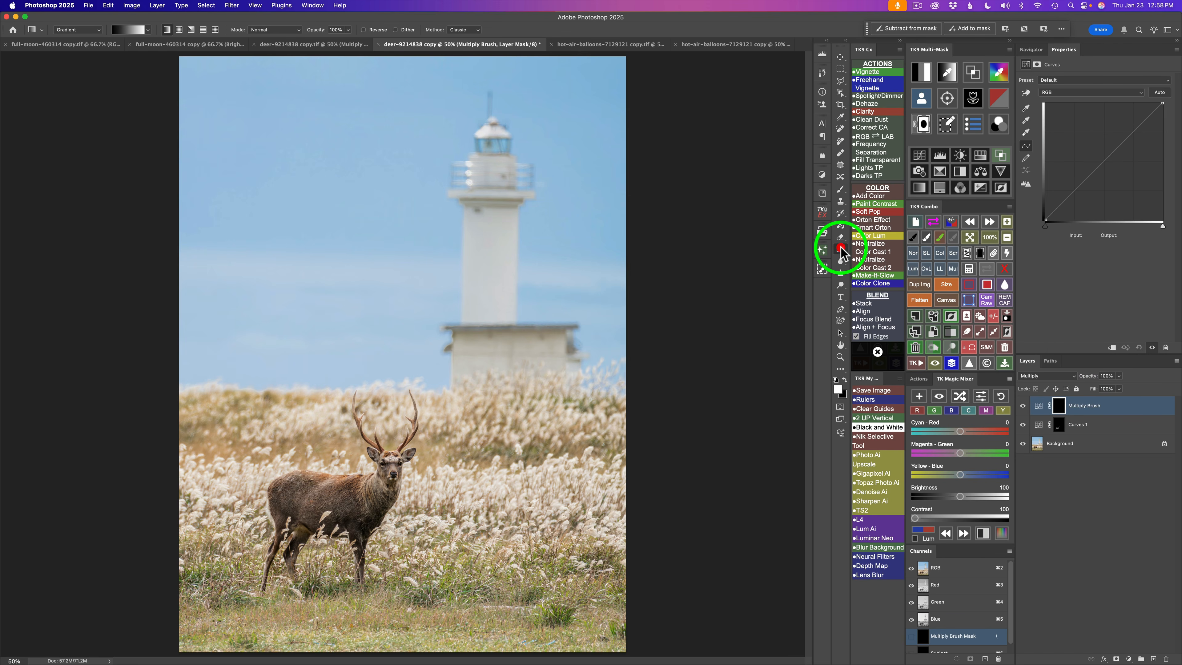
click(148, 29)
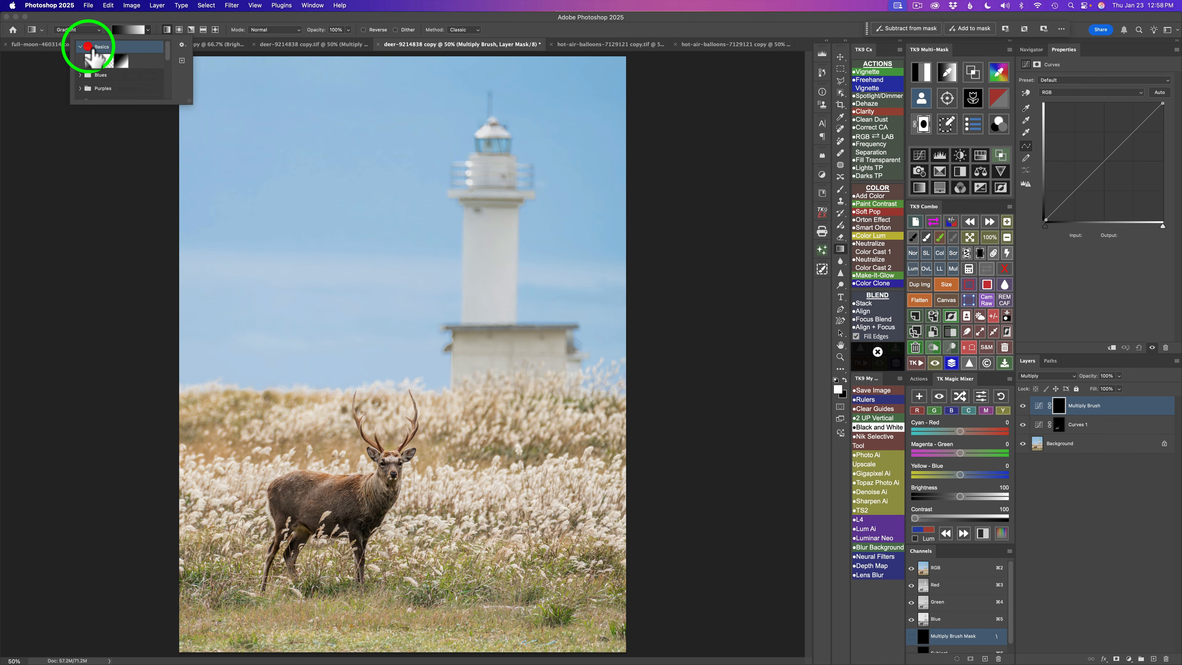
click(87, 47)
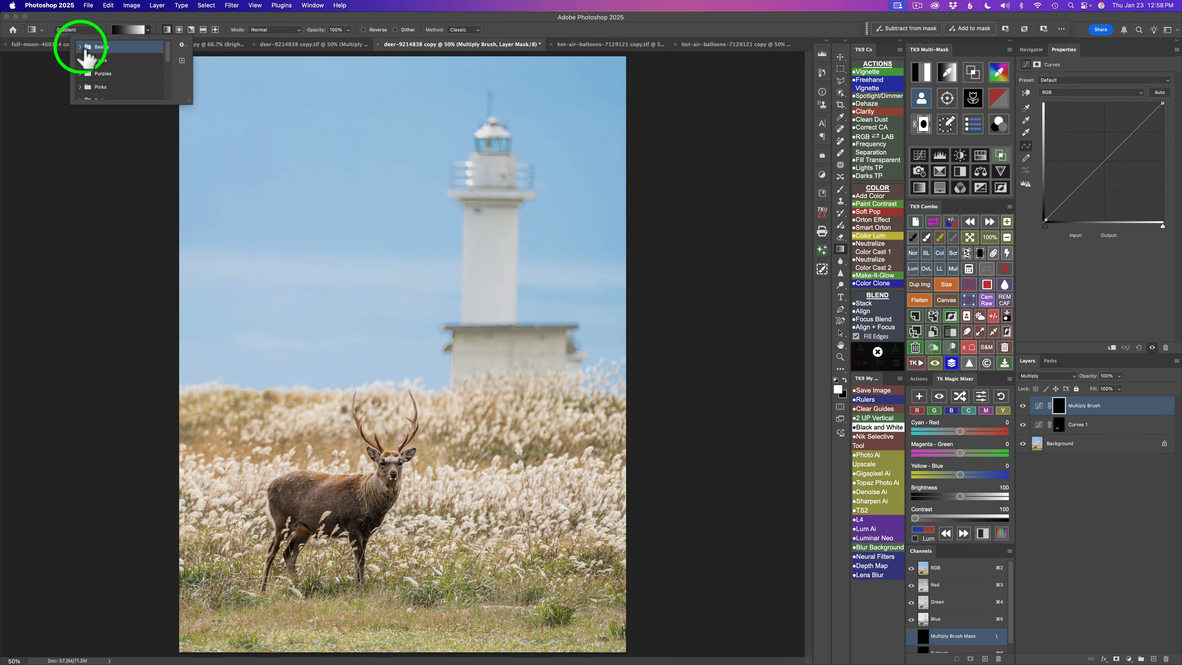
click(85, 48)
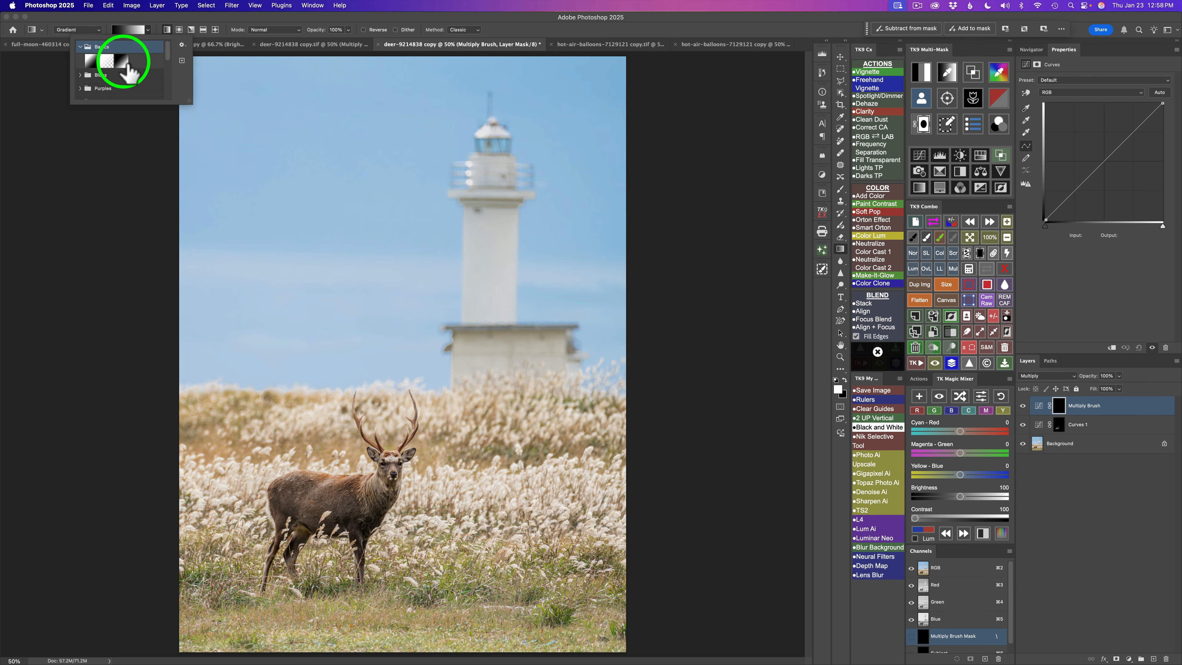
click(126, 63)
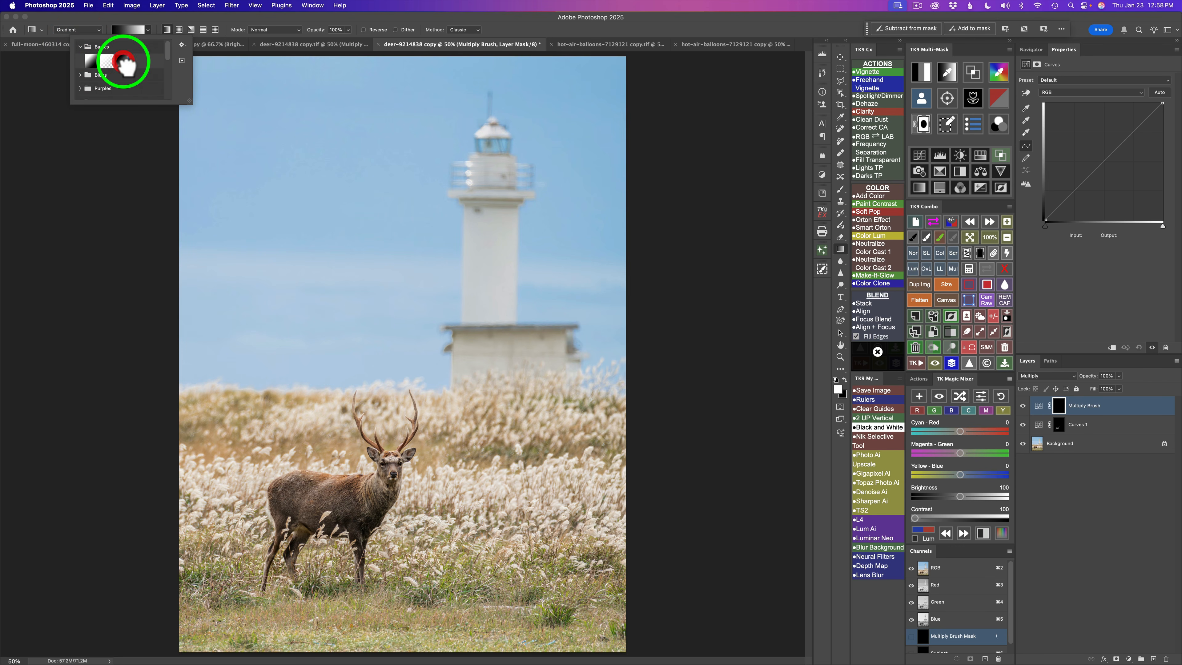
- Enable Reverse and draw a gradient on the mask from the bottom edge up to the deer's legs
click(364, 30)
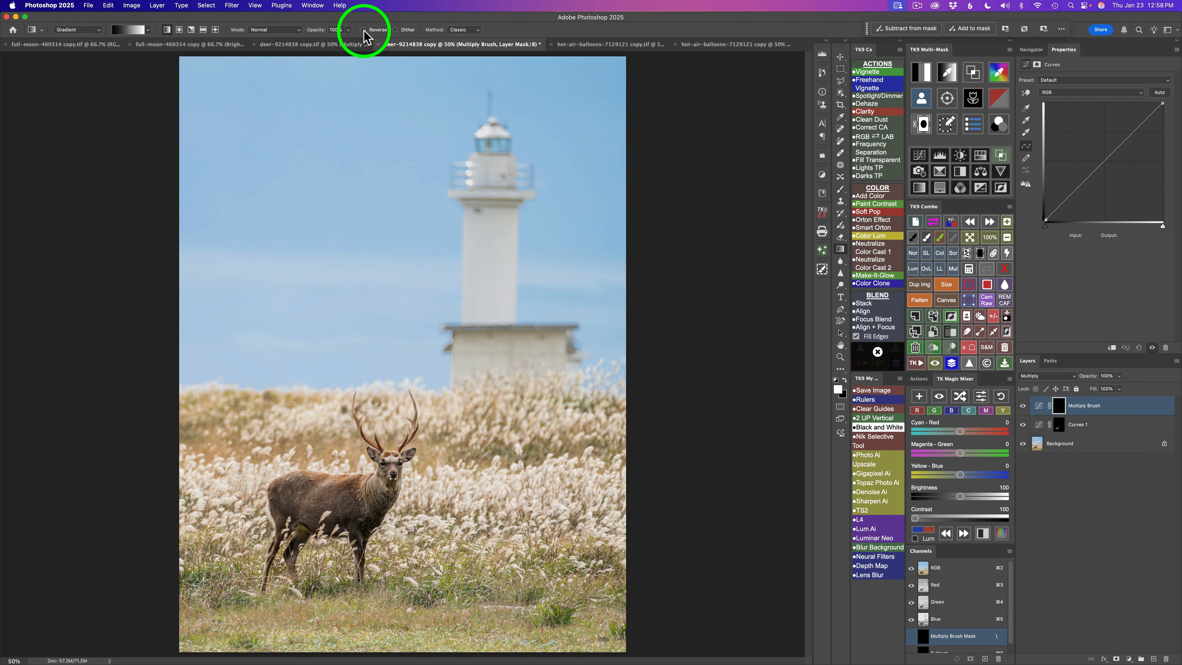
click(363, 30)
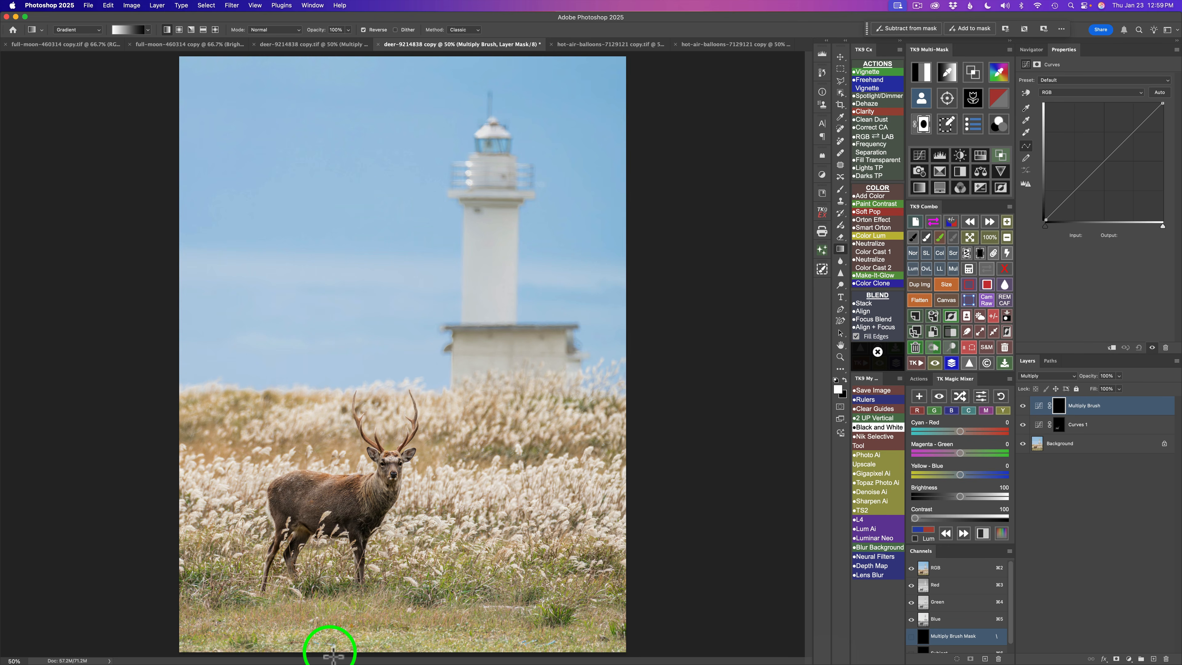
mouse_move(330, 653)
mouse_down()
mouse_move(384, 566)
mouse_move(354, 554)
mouse_move(366, 513)
mouse_up()
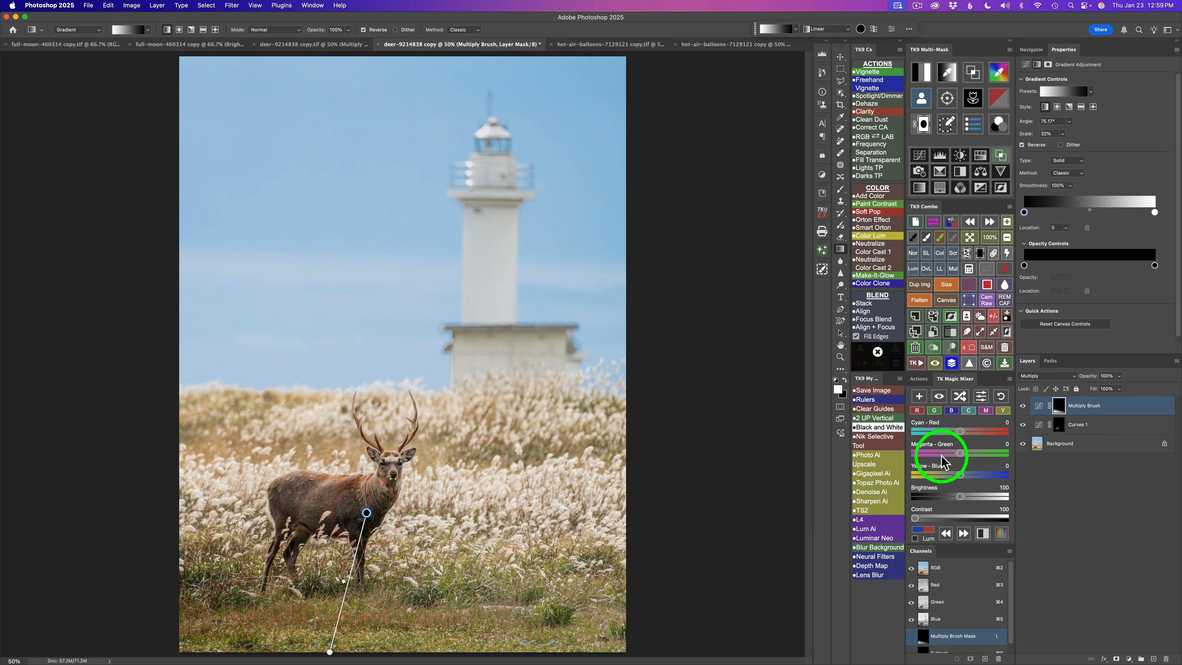
- Toggle the Multiply Brush layer's visibility to compare before and after
click(1022, 405)
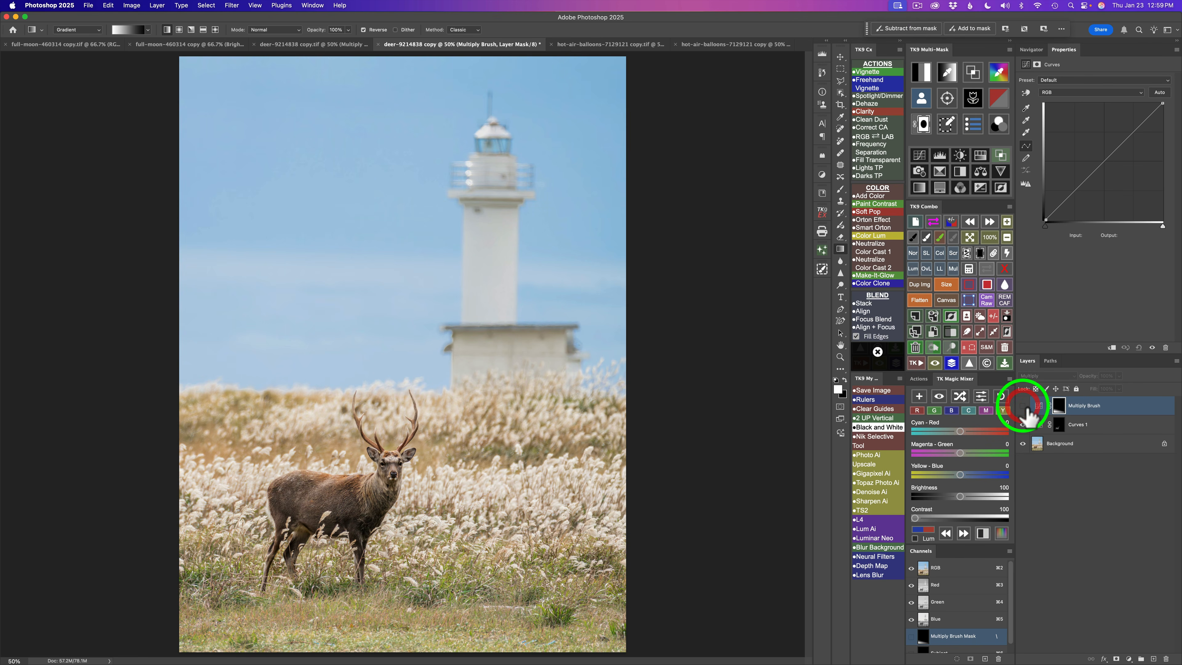
click(1022, 405)
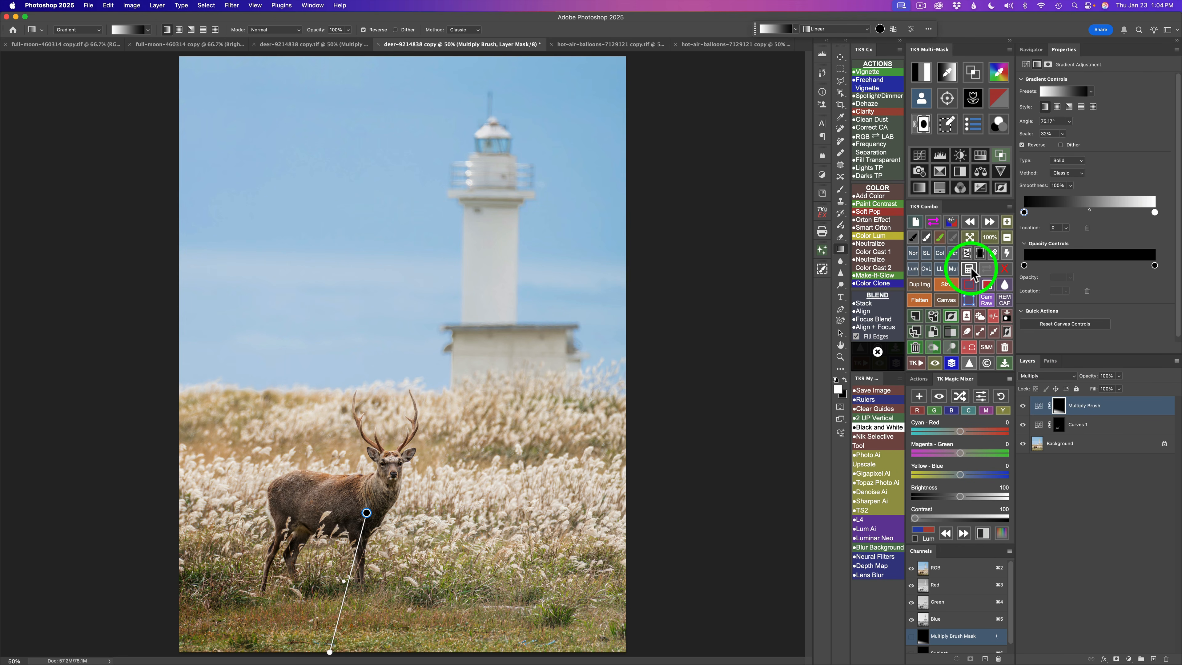
- Subtract the saved Subject selection from the Multiply Brush layer's mask
click(971, 267)
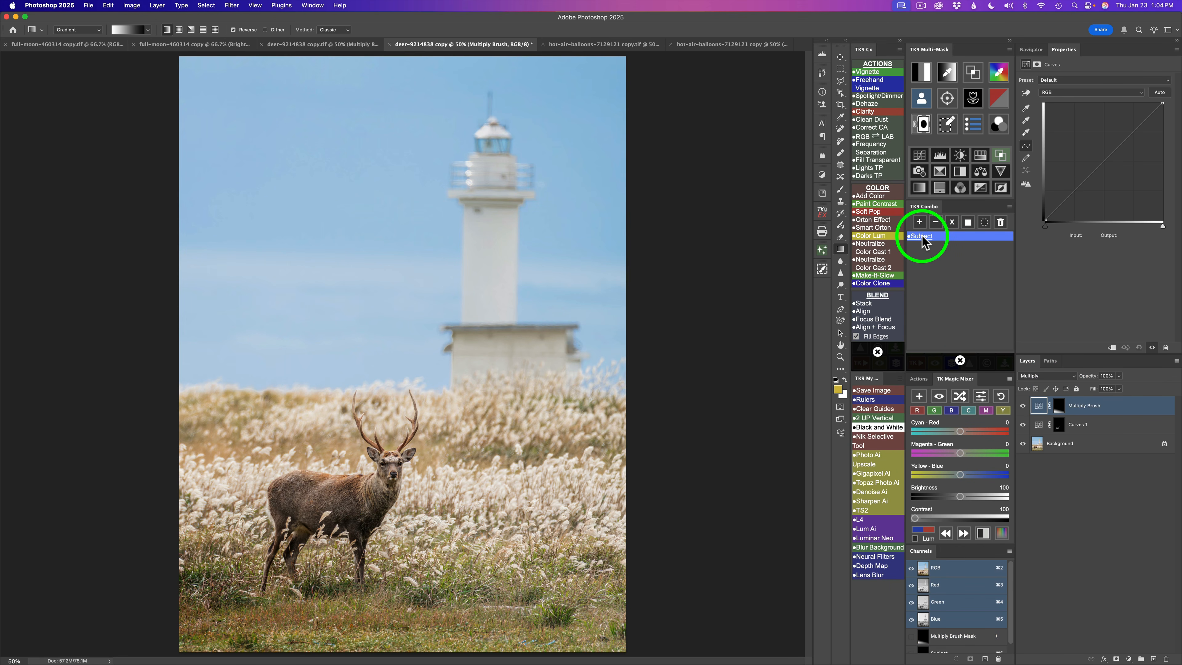
click(924, 241)
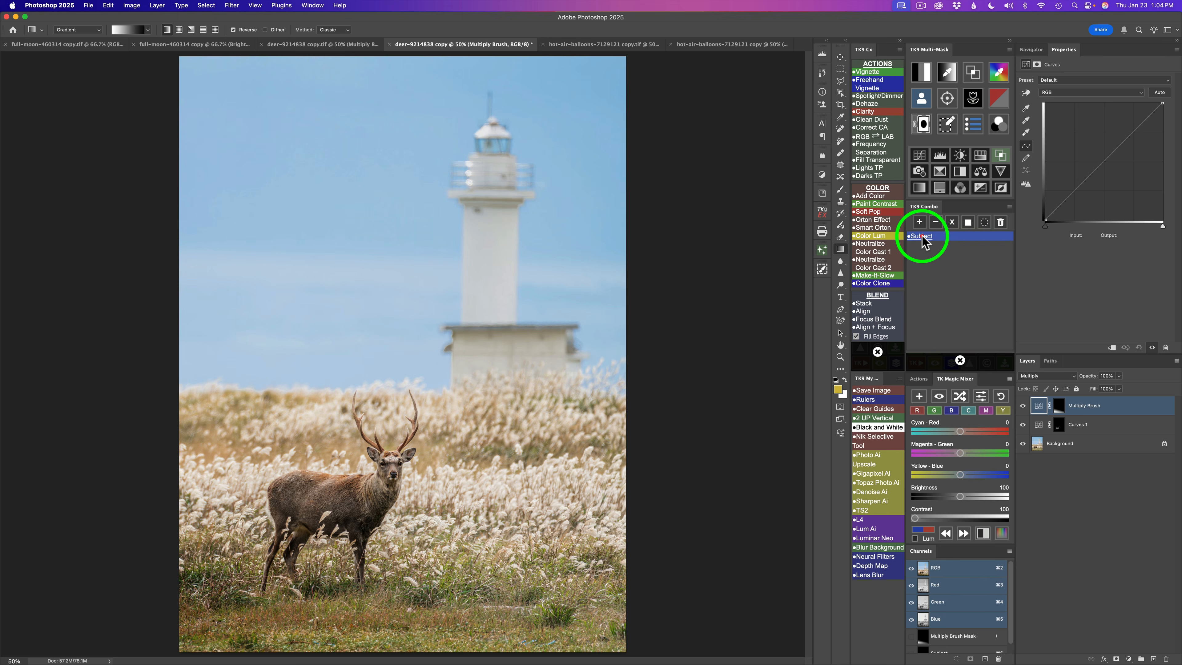
click(935, 222)
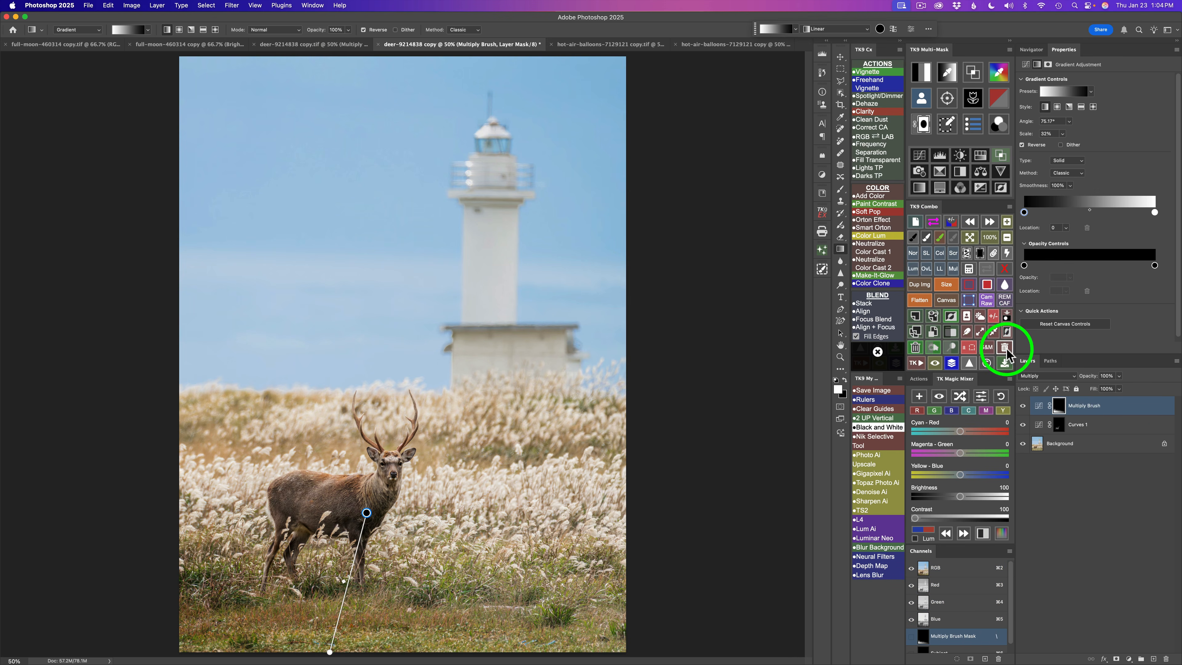
- Preview the layer mask to inspect the deer cutout near the legs, then return to the image view
click(986, 269)
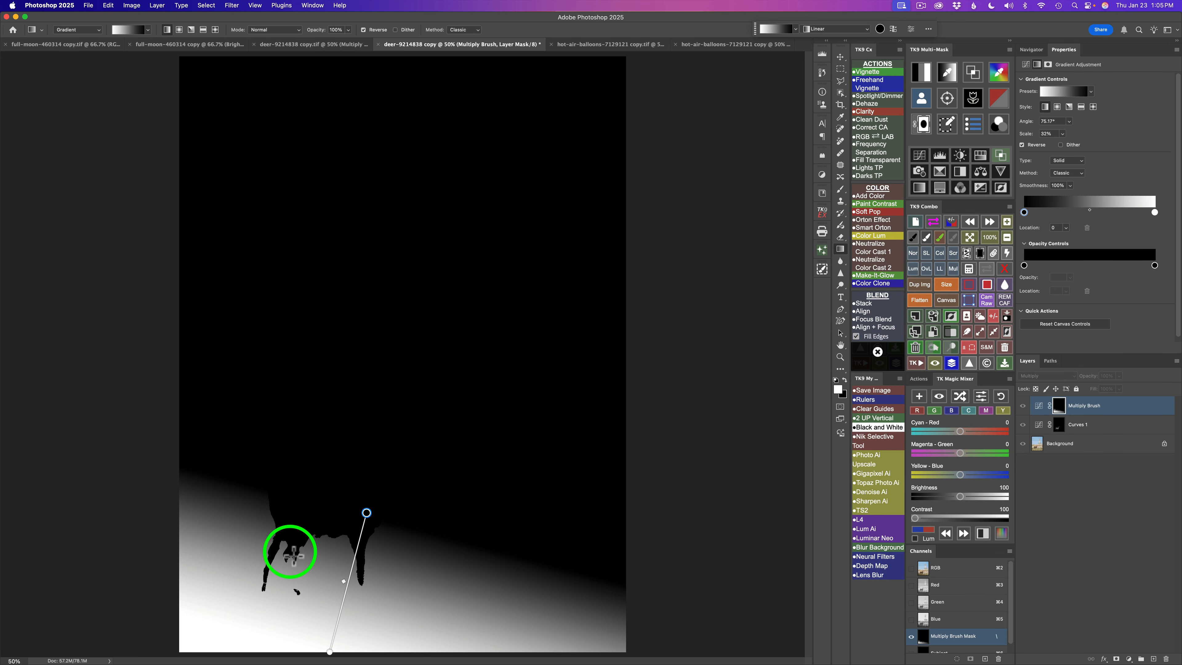
drag(293, 556, 295, 606)
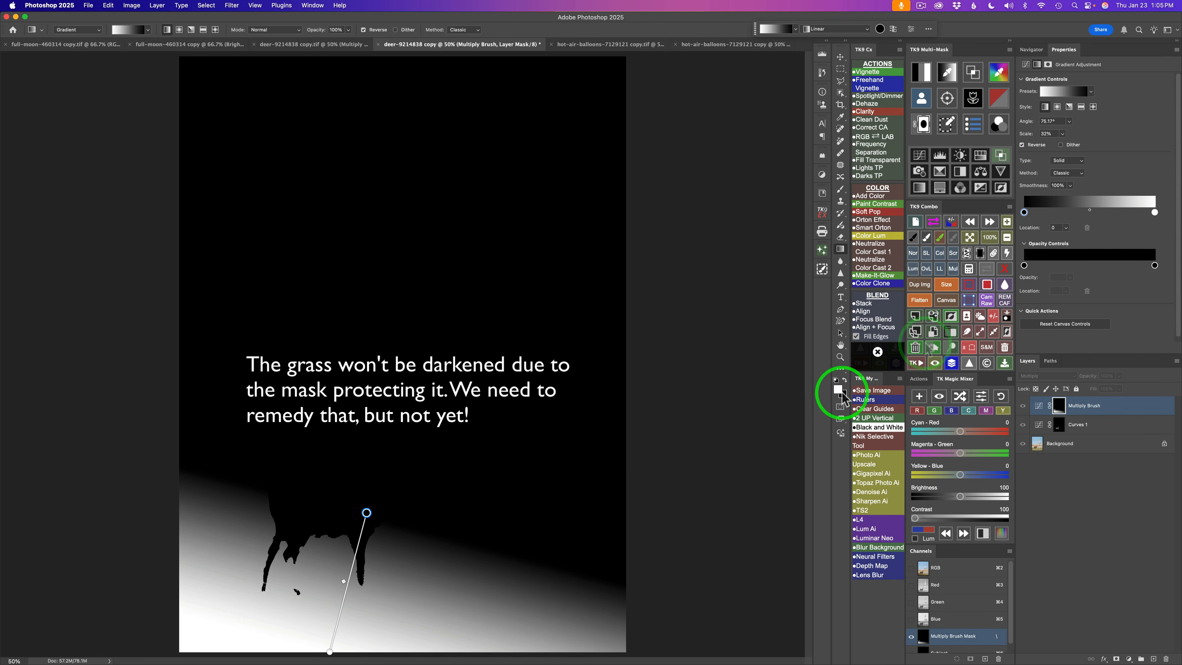
click(990, 271)
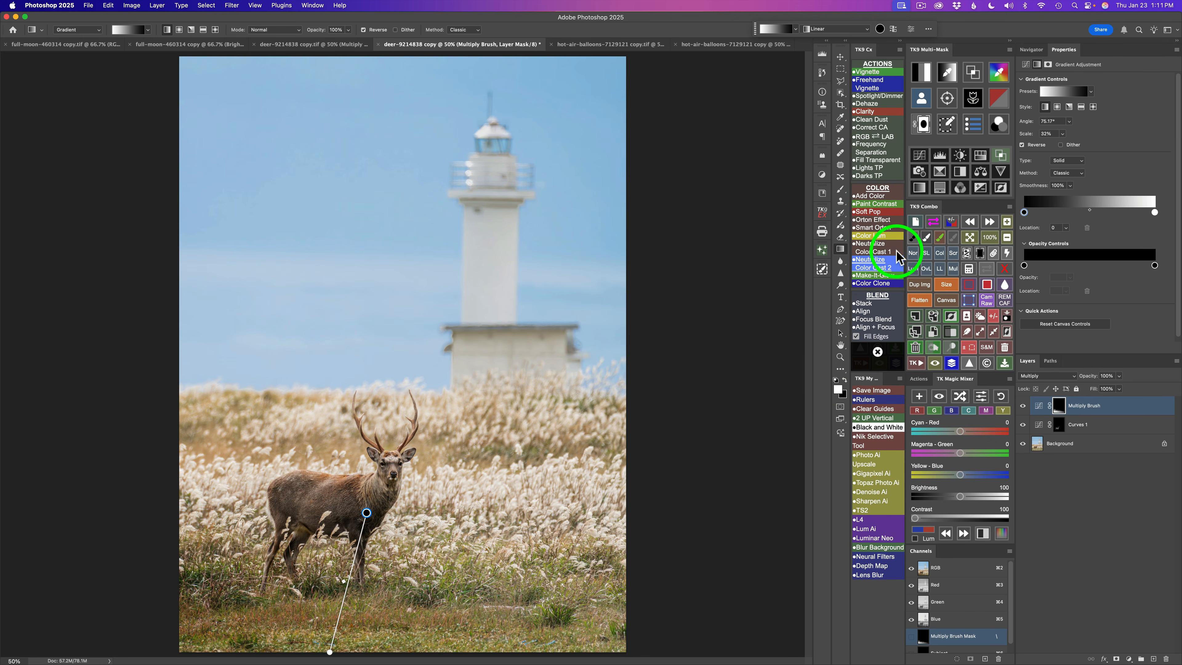
- Paint on the mask with the Brush over the deer's hind legs to clean up the cutout
click(914, 240)
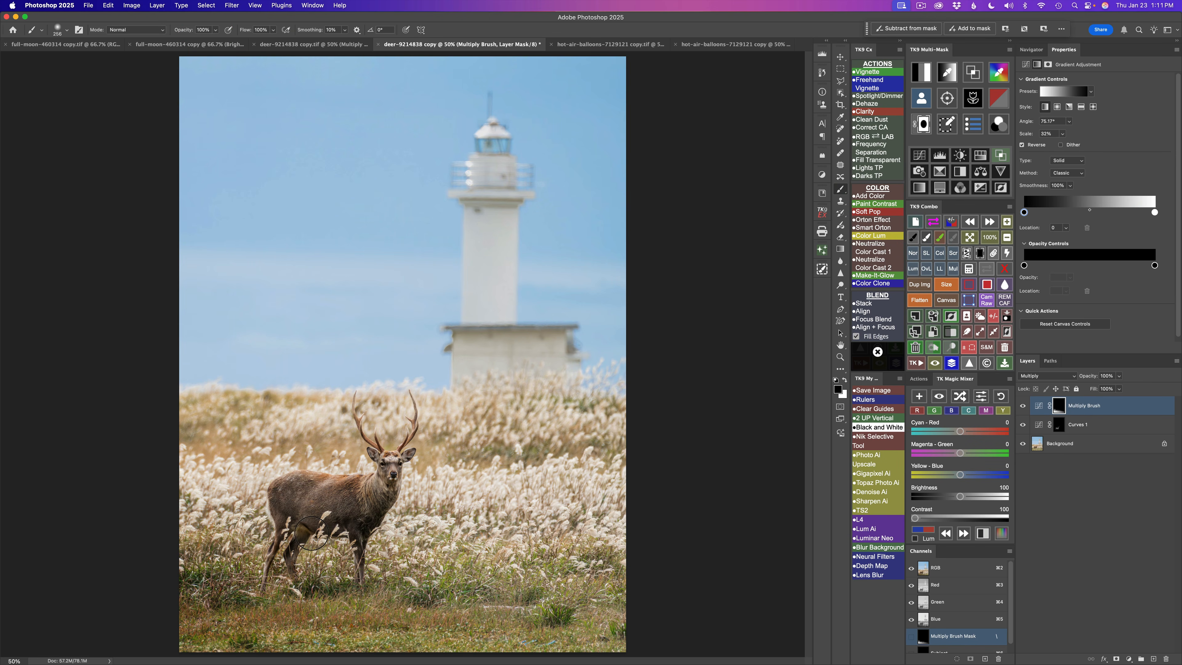
drag(309, 533, 290, 535)
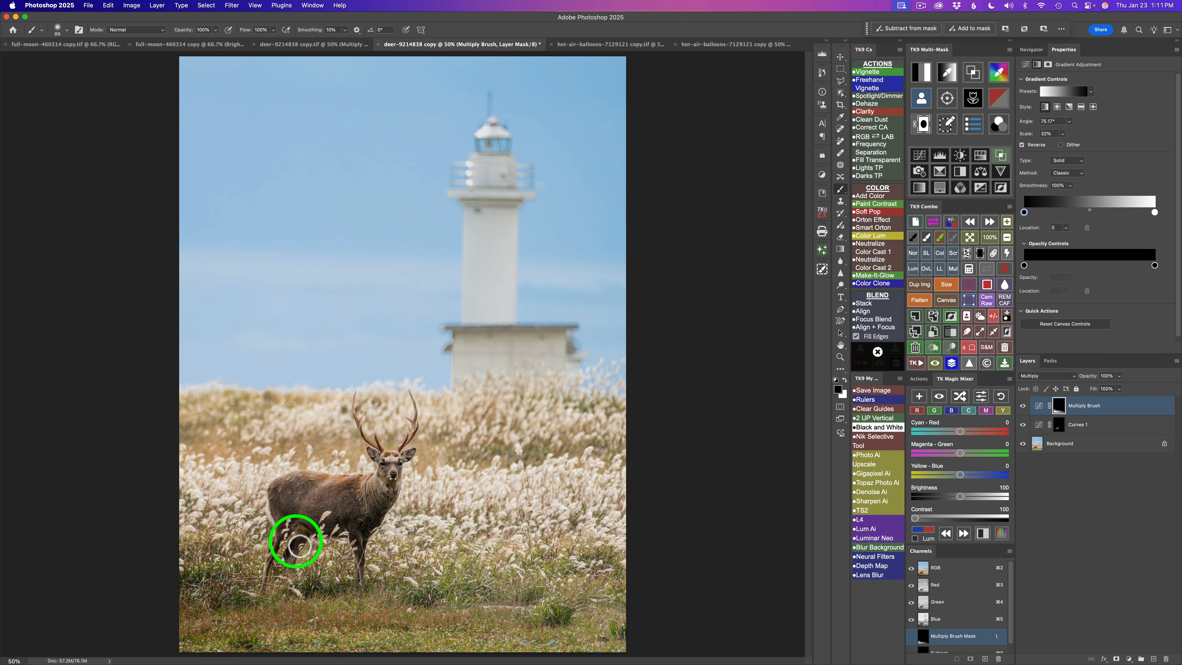
mouse_move(300, 546)
mouse_down()
mouse_move(298, 578)
mouse_move(287, 575)
mouse_up()
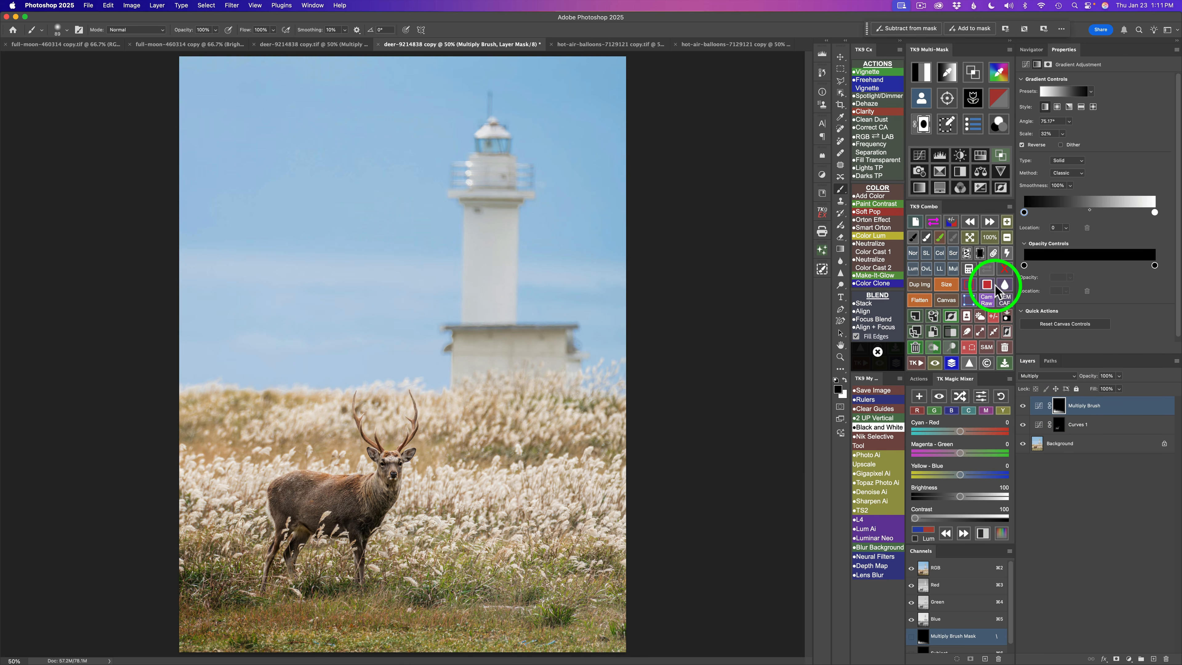
- Try to remove the small speck below the deer's legs with the Remove tool in mask view
click(988, 270)
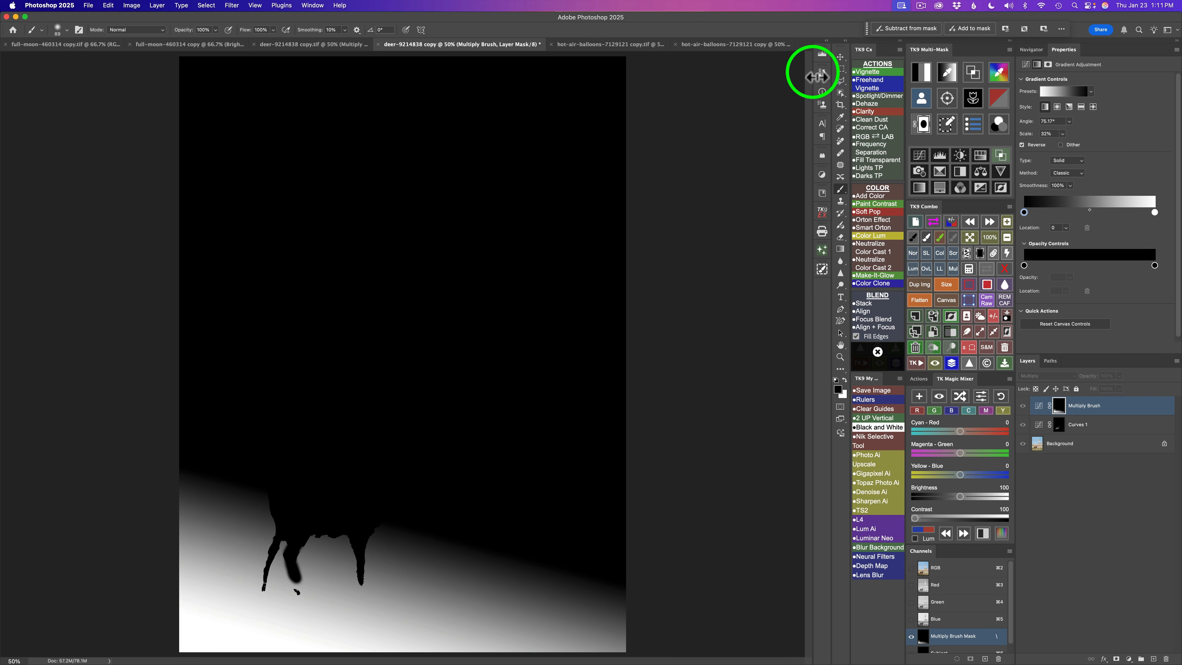
click(841, 128)
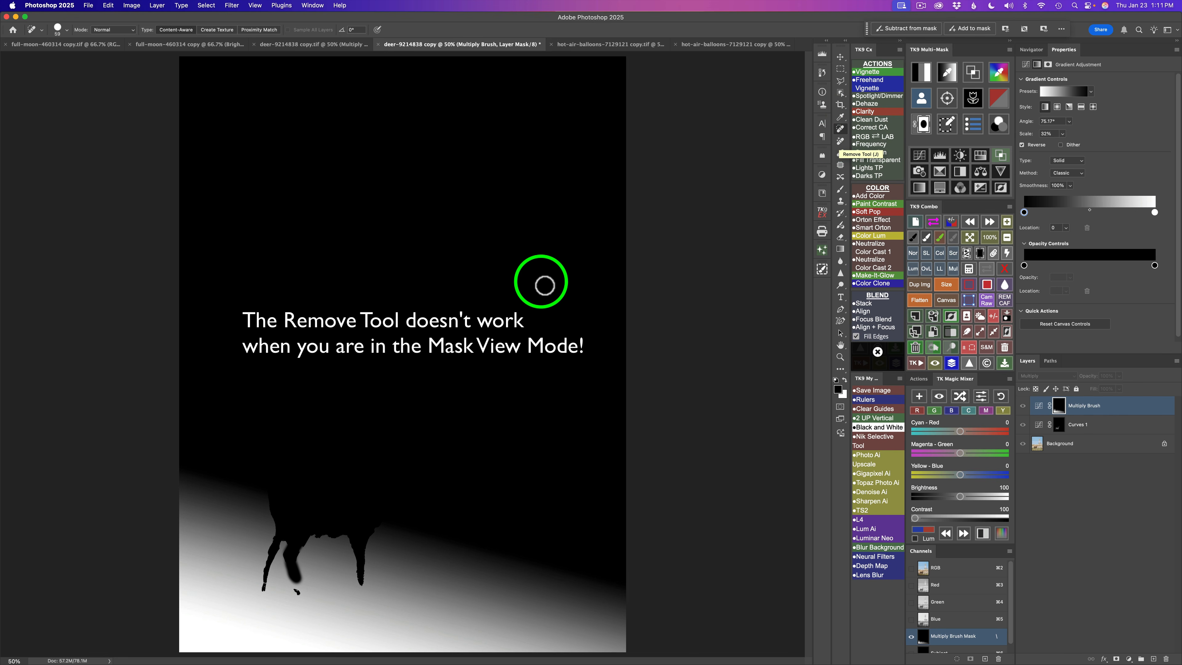
drag(294, 590, 294, 598)
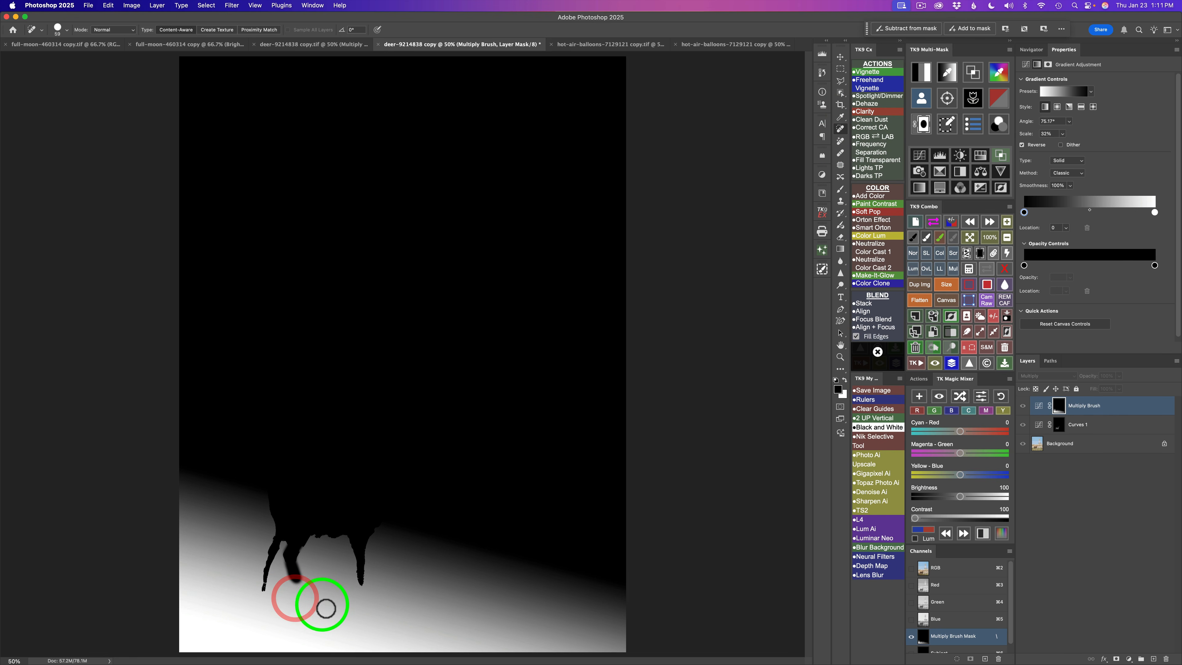
click(986, 268)
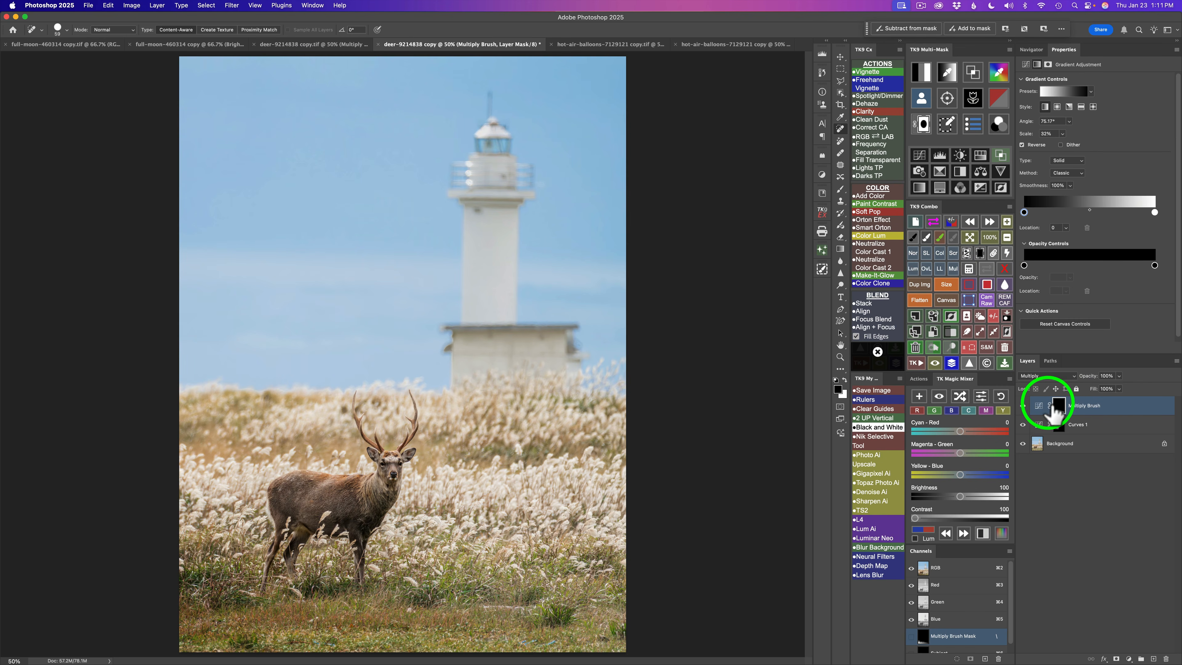
- Toggle the Multiply Brush layer's visibility to compare before and after
click(1023, 405)
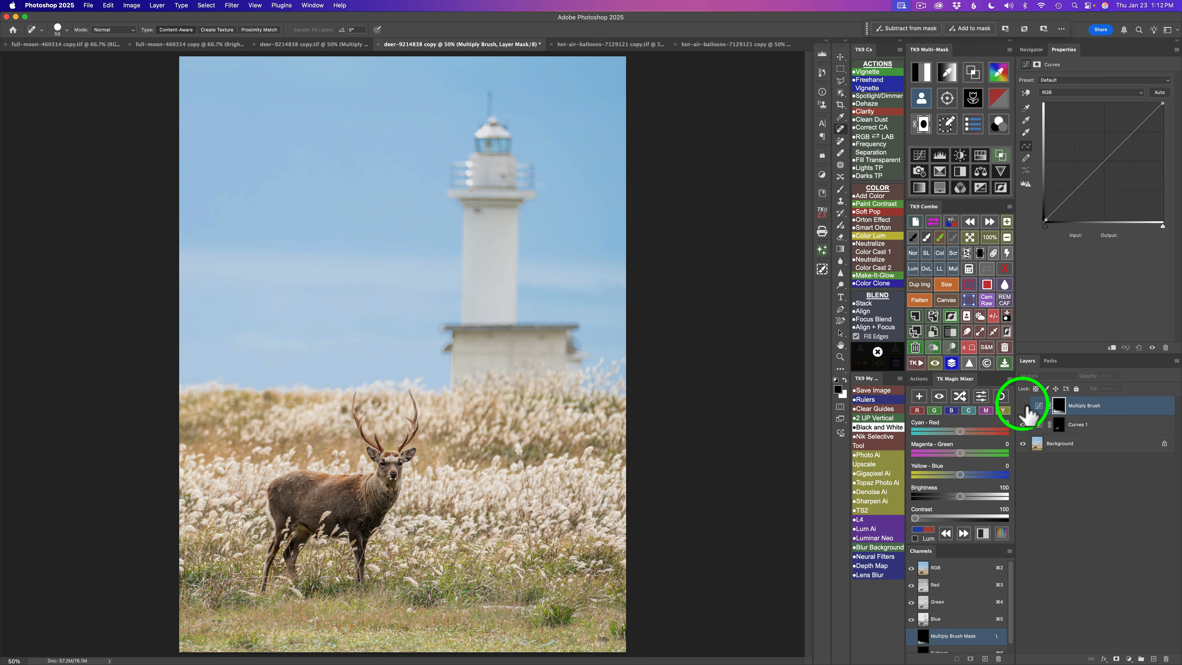
click(1022, 405)
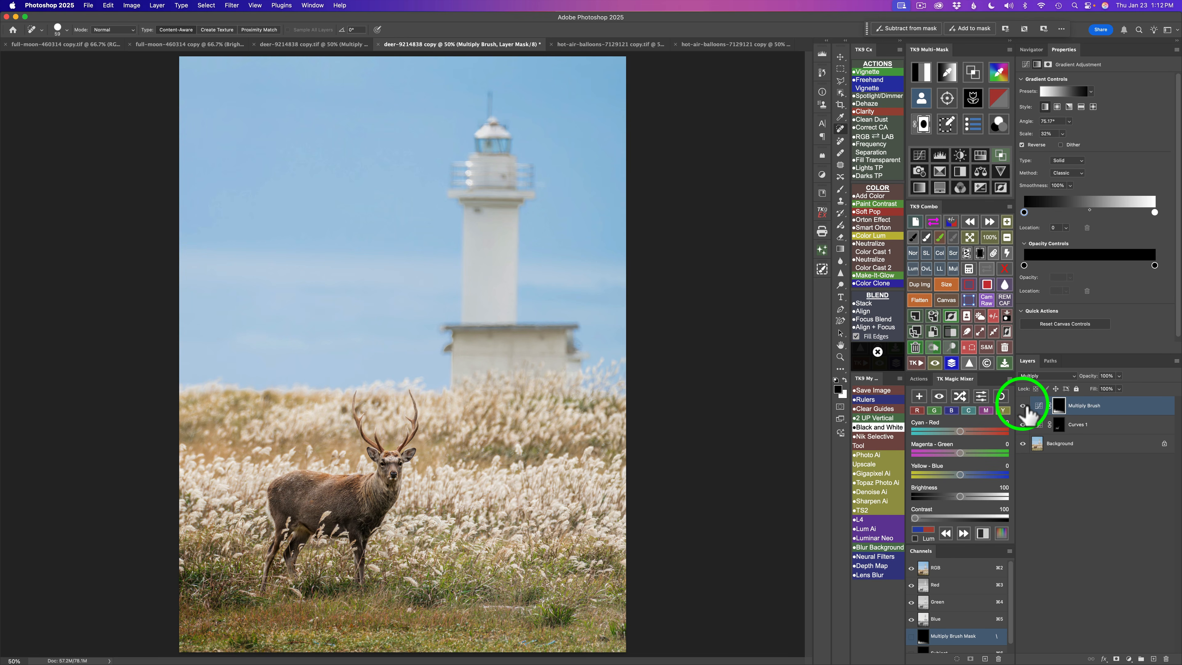
key(v)
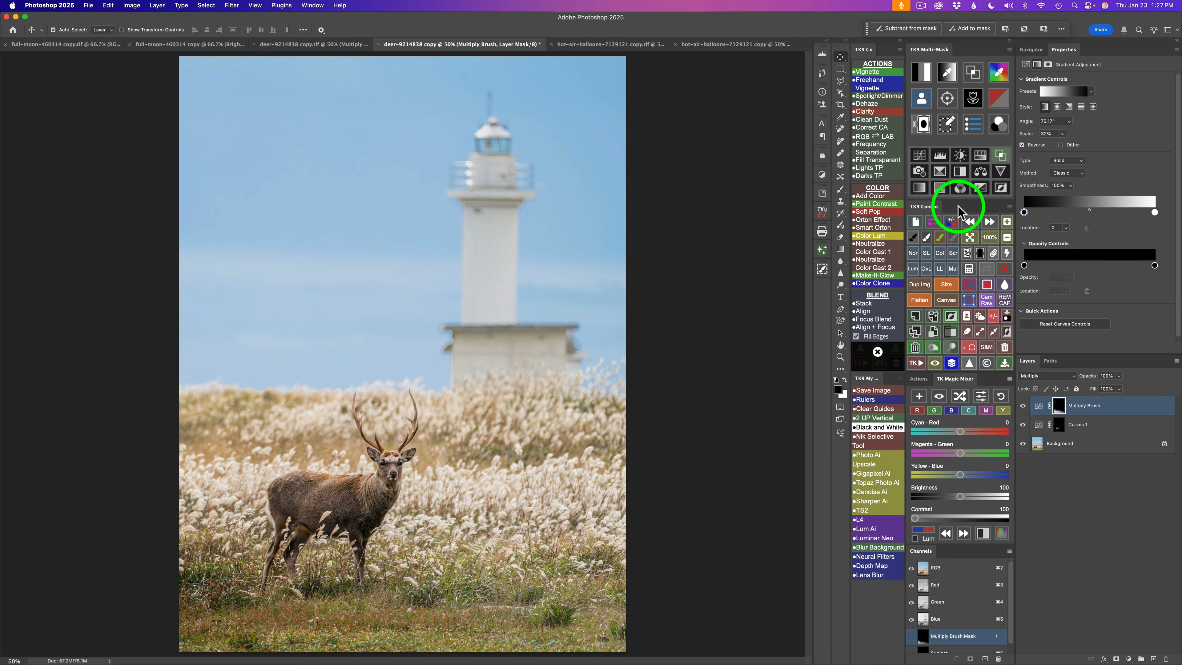
- Add another Multiply Brush layer and draw a reflected gradient on its mask across the deer's body
click(953, 269)
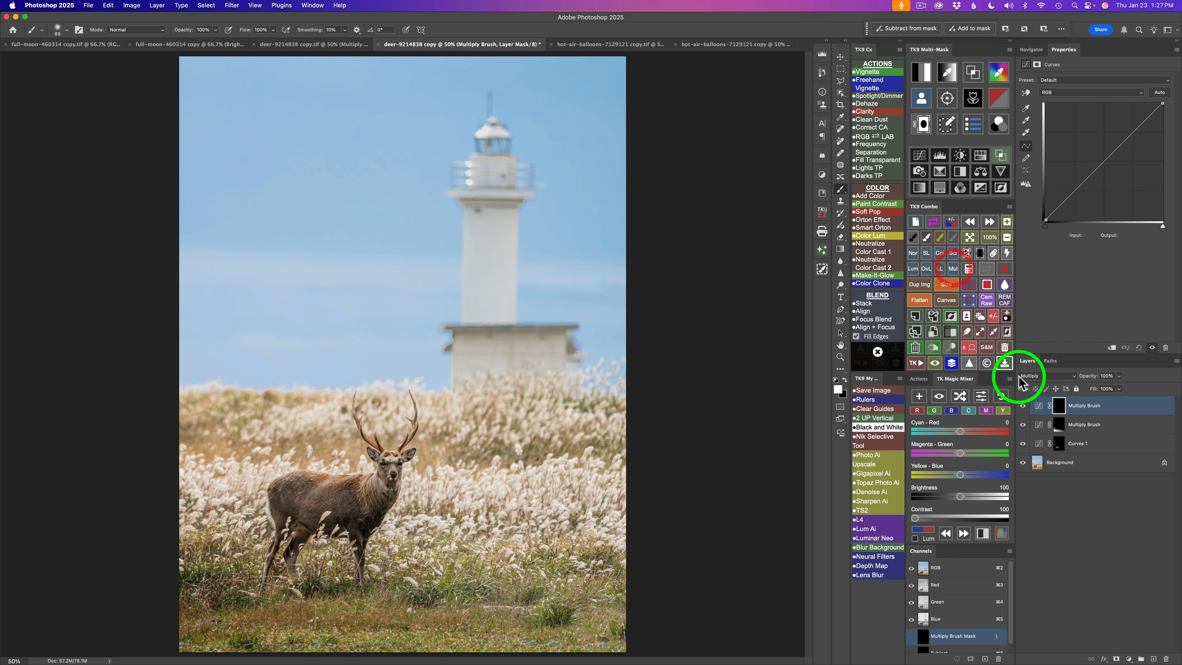
click(840, 249)
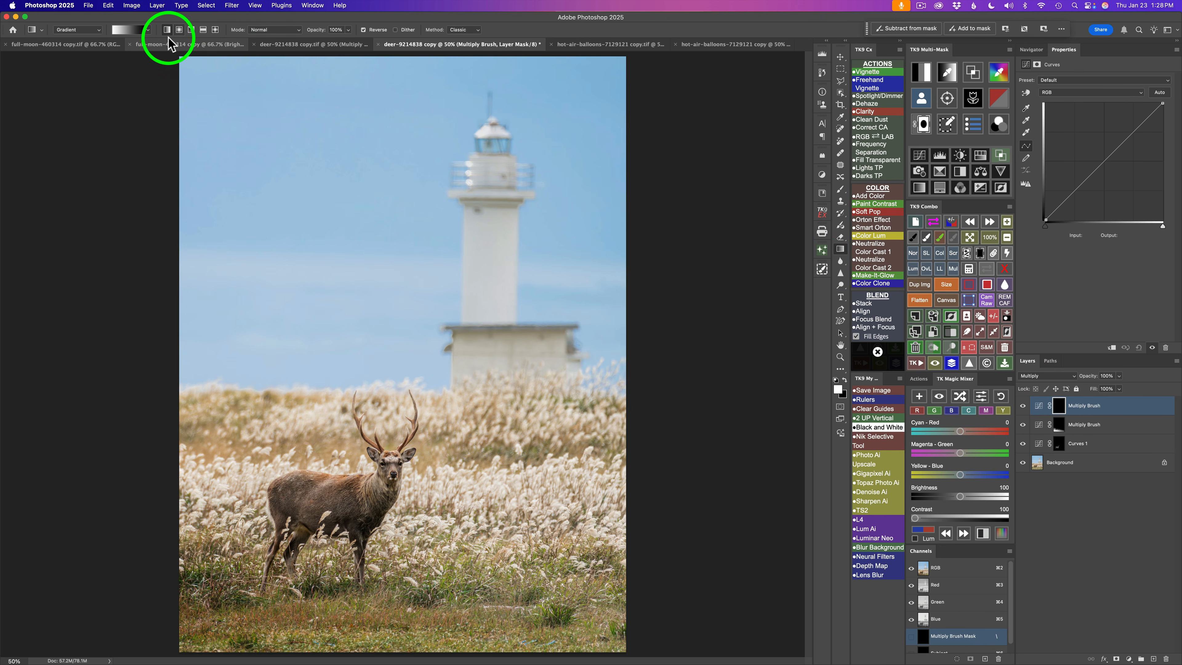
click(203, 30)
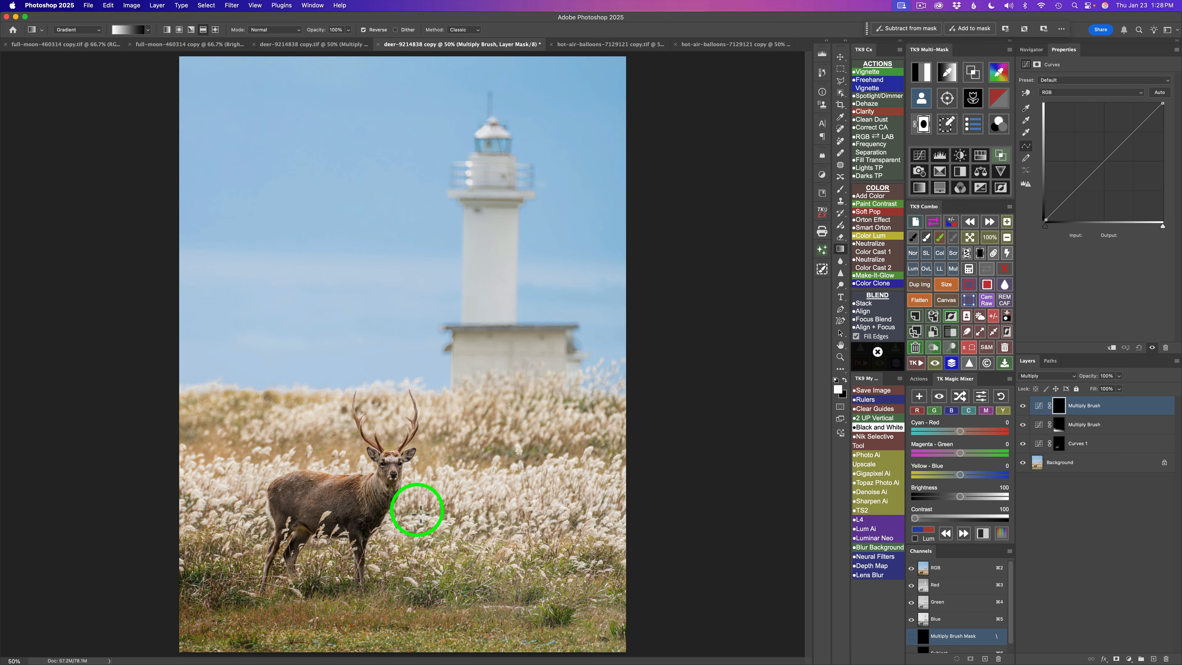
drag(421, 511, 420, 430)
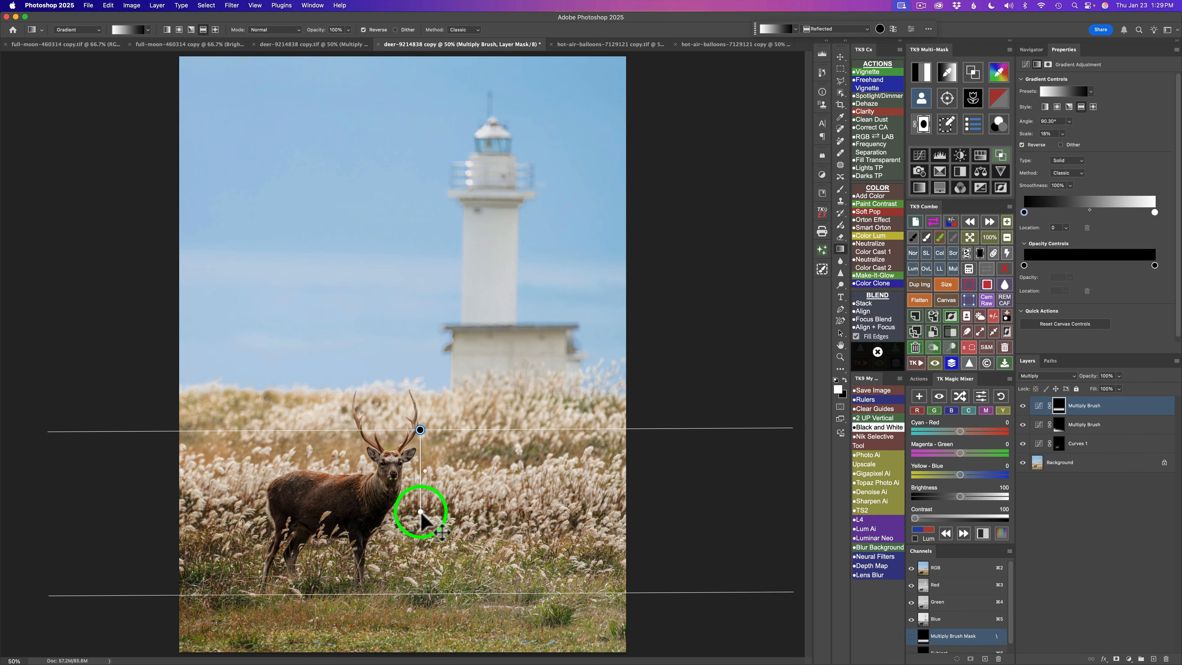
drag(421, 515, 422, 510)
click(478, 498)
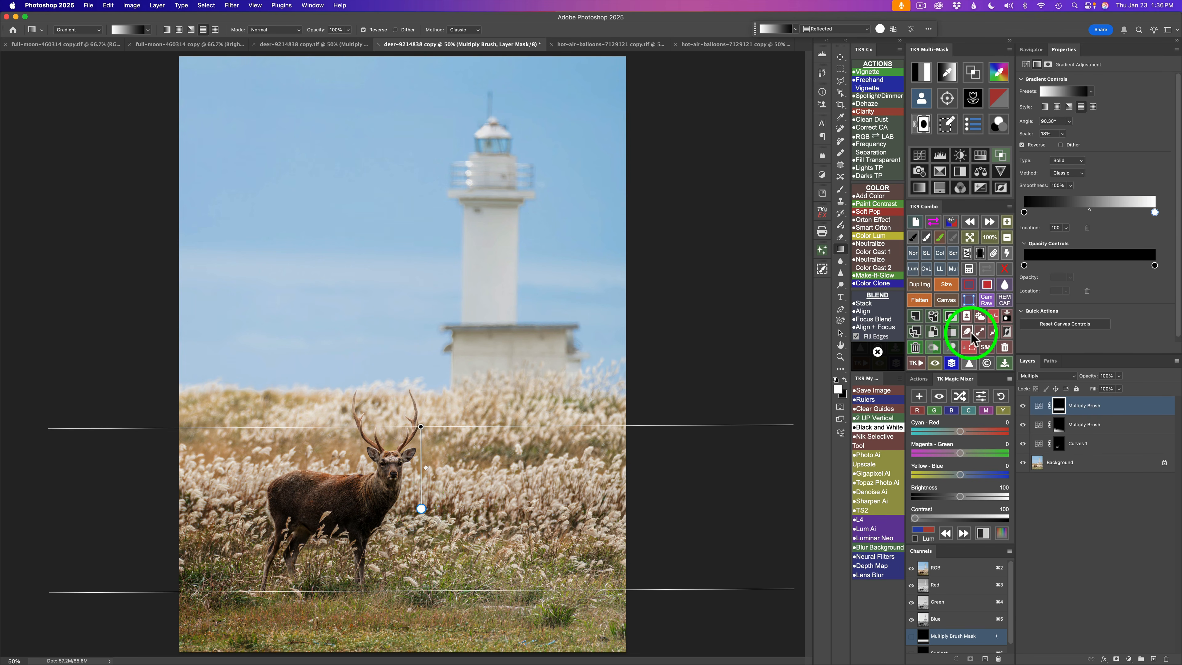
- Load the layer mask into the TK9 calculation, subtract the Subject mask, and calculate the result
click(922, 100)
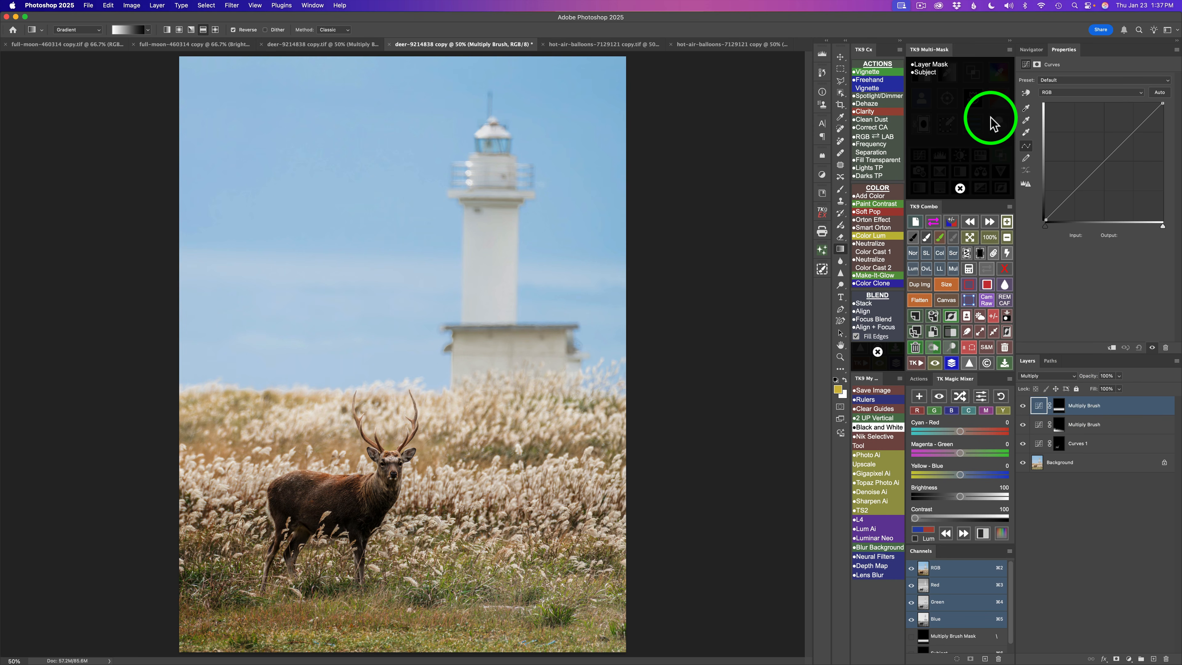
click(931, 65)
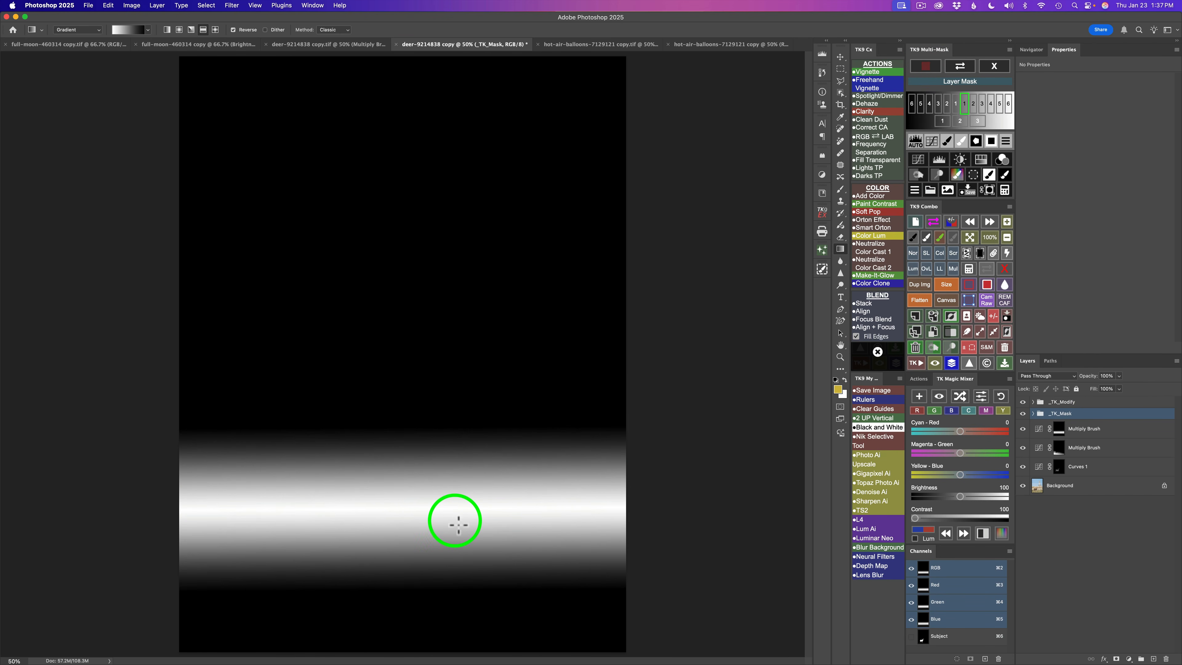
click(1006, 190)
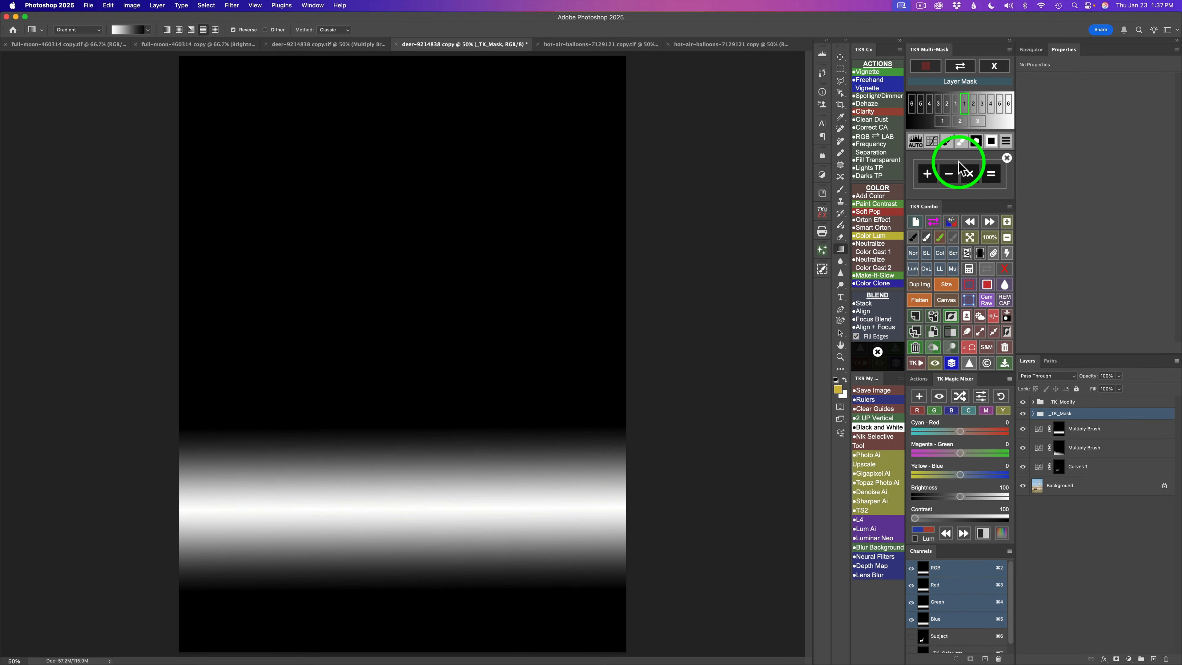
click(950, 175)
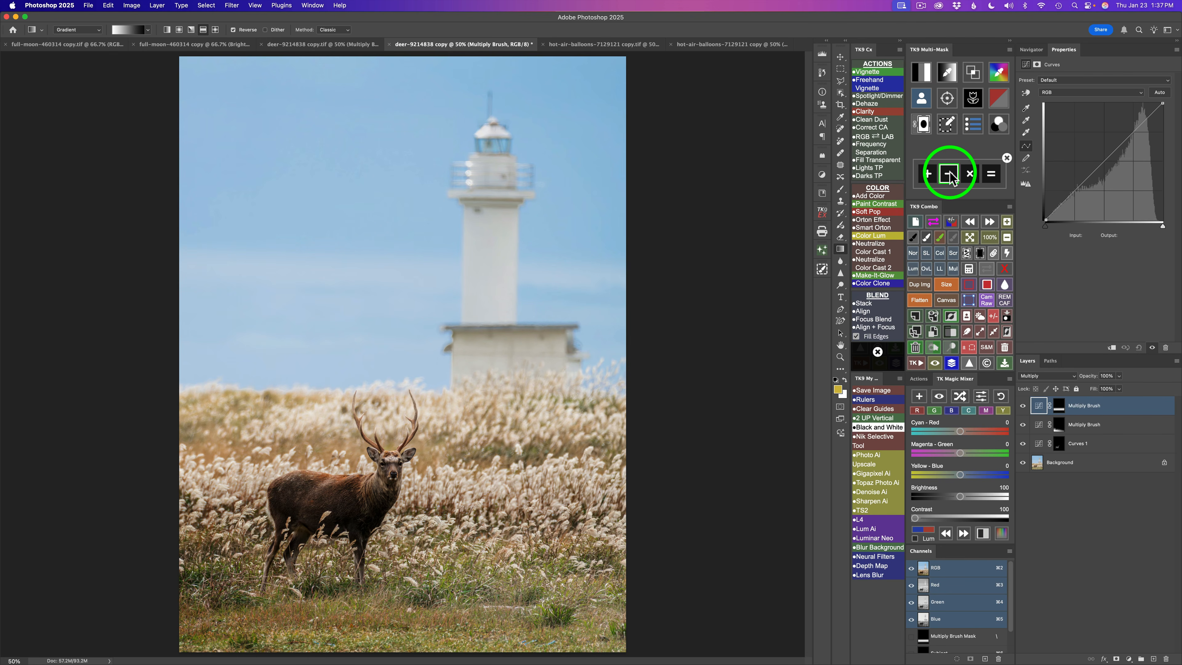
click(922, 99)
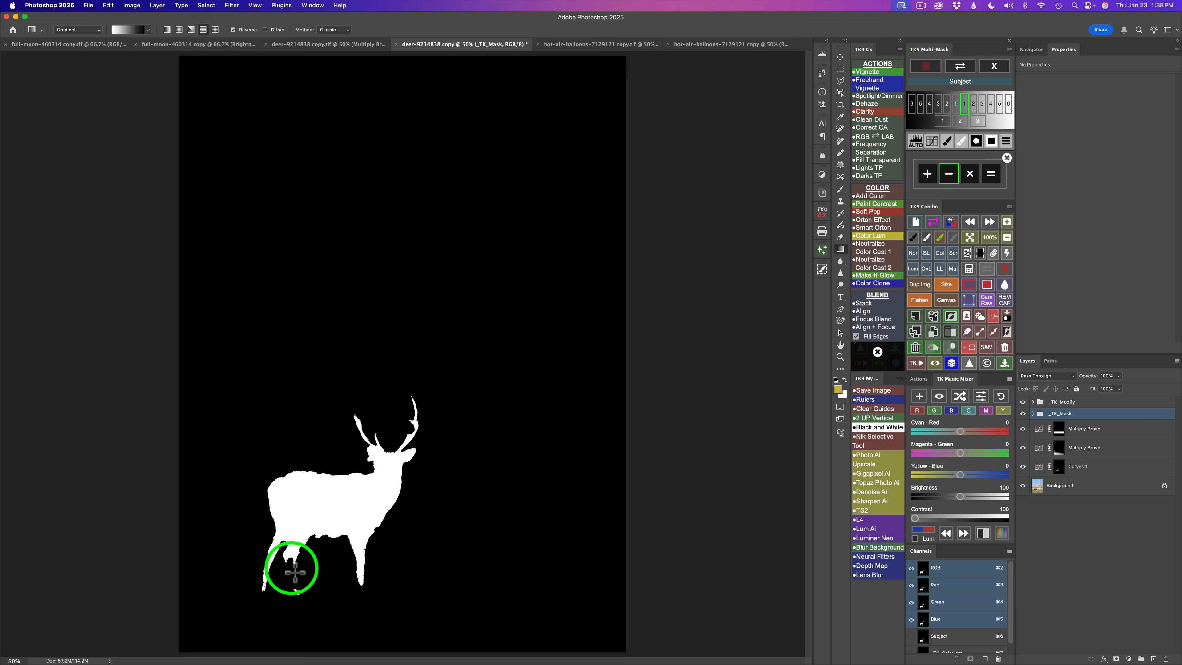
click(991, 175)
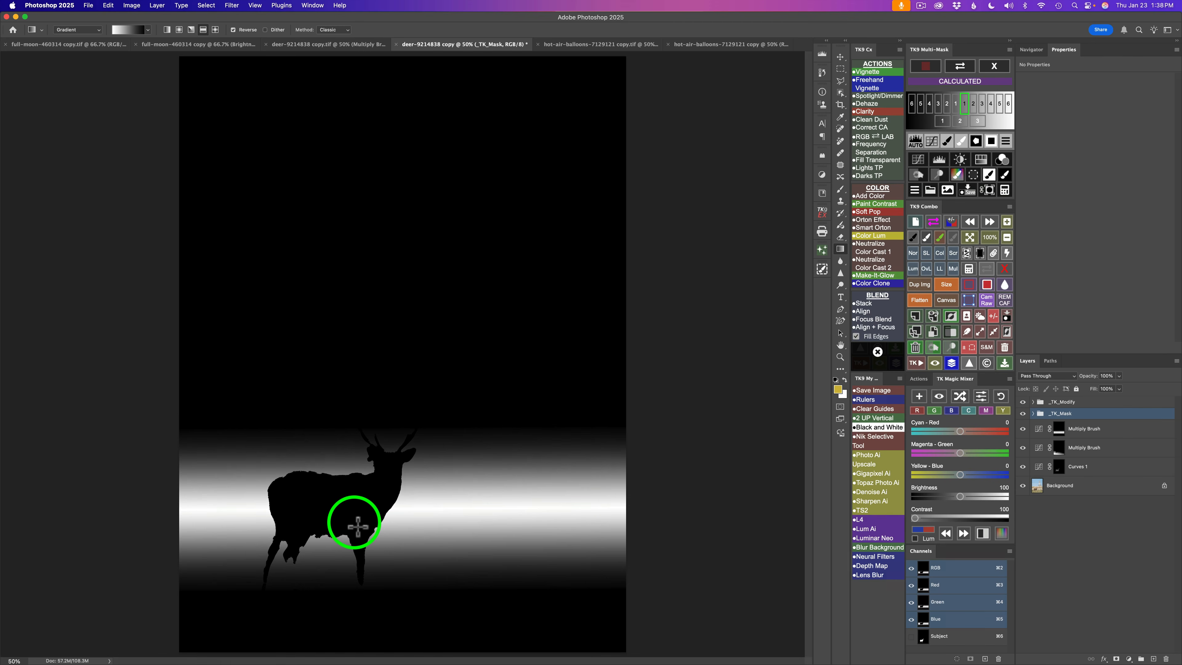
- Choose the multiply calculation and build a zone luminosity mask from the image as the second input
click(1006, 191)
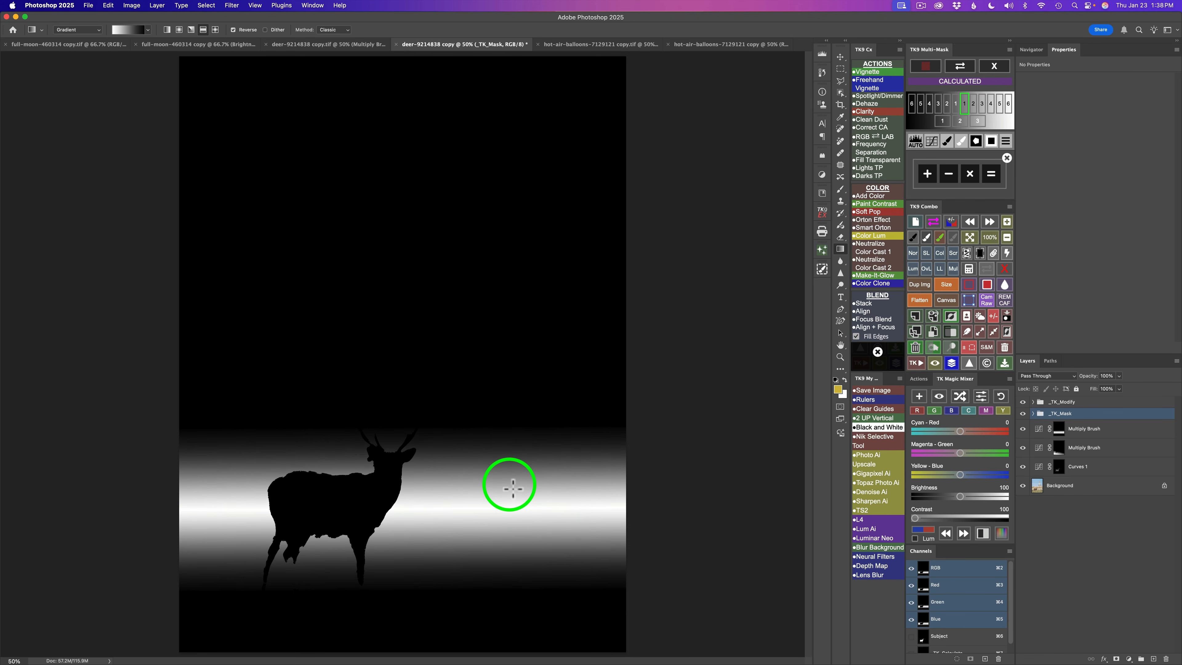
click(970, 174)
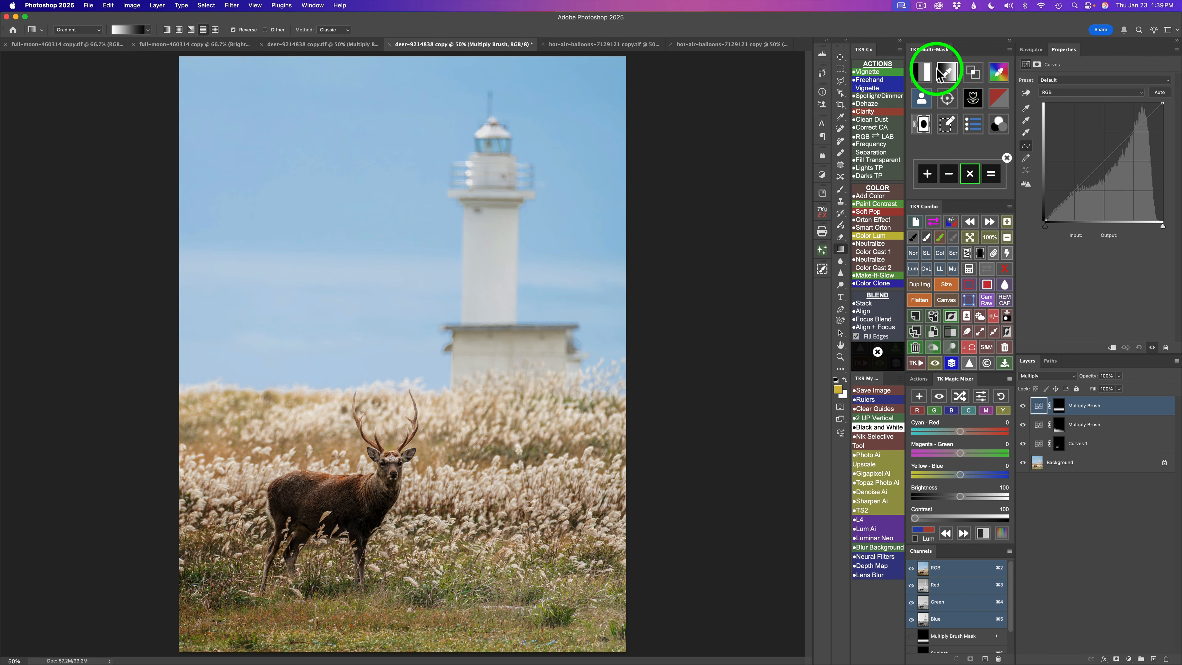
click(922, 72)
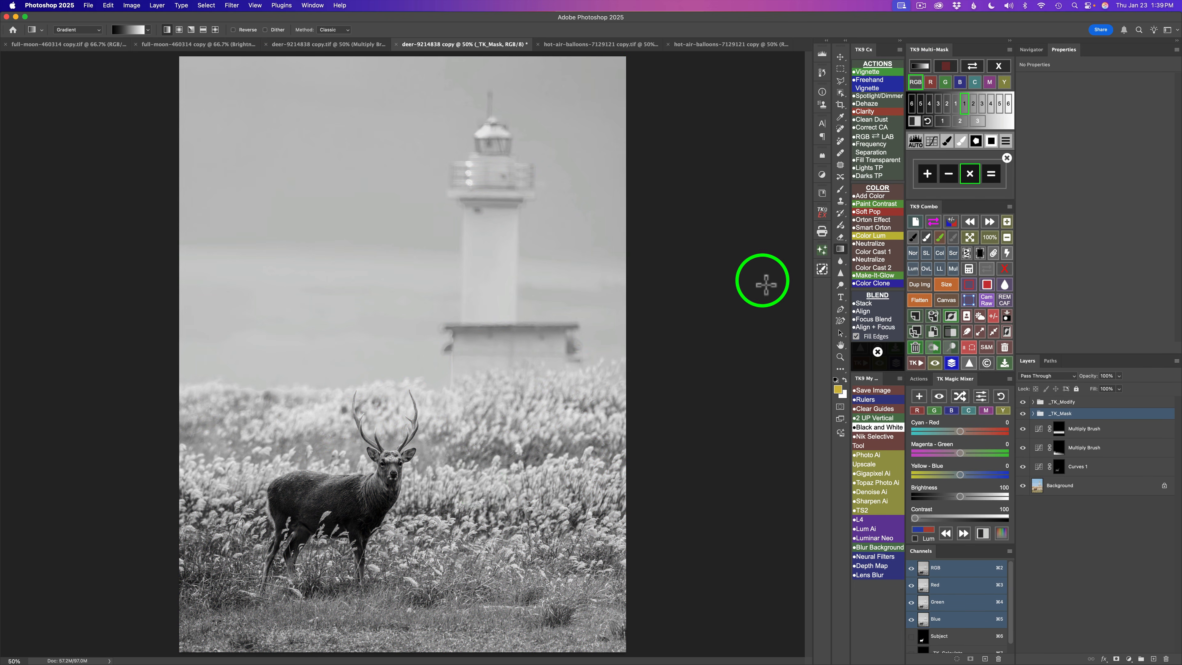
click(974, 103)
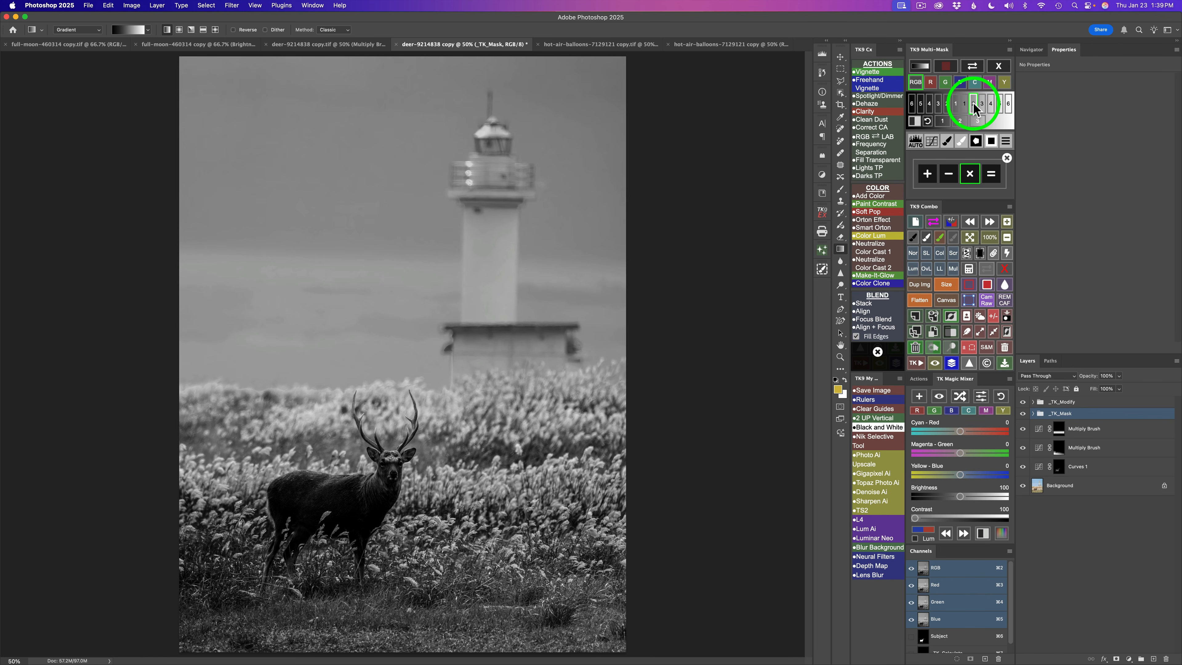
click(982, 104)
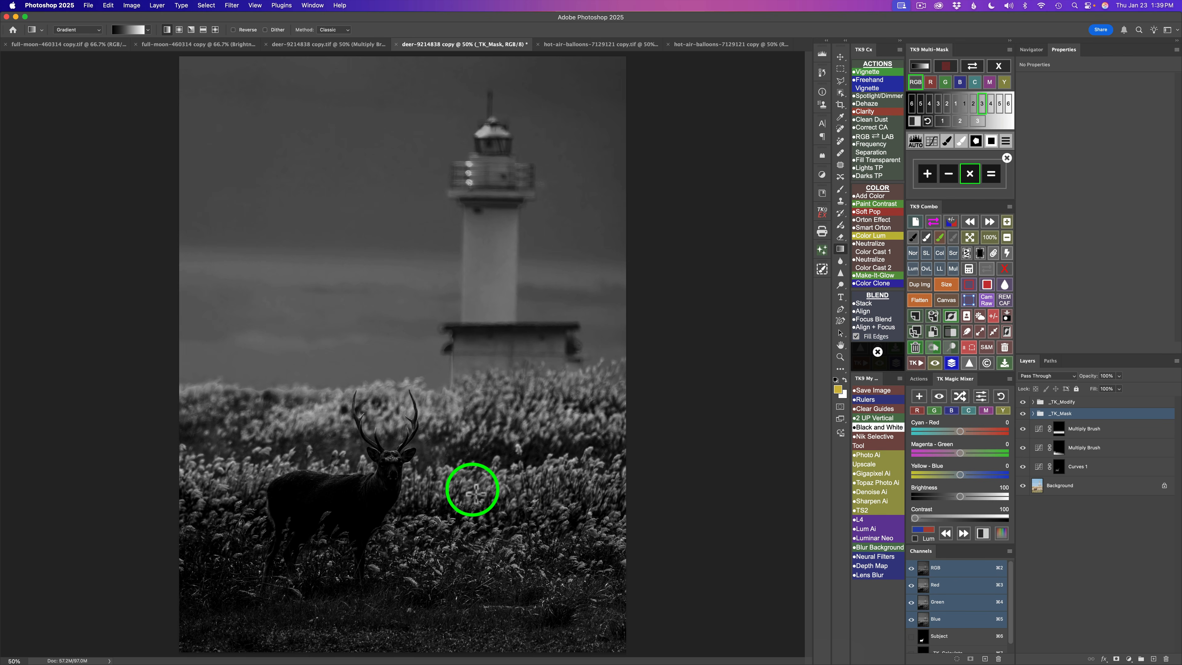
- Modify the luminosity mask with Levels, setting the white input to about 141, and calculate the combined mask
click(916, 140)
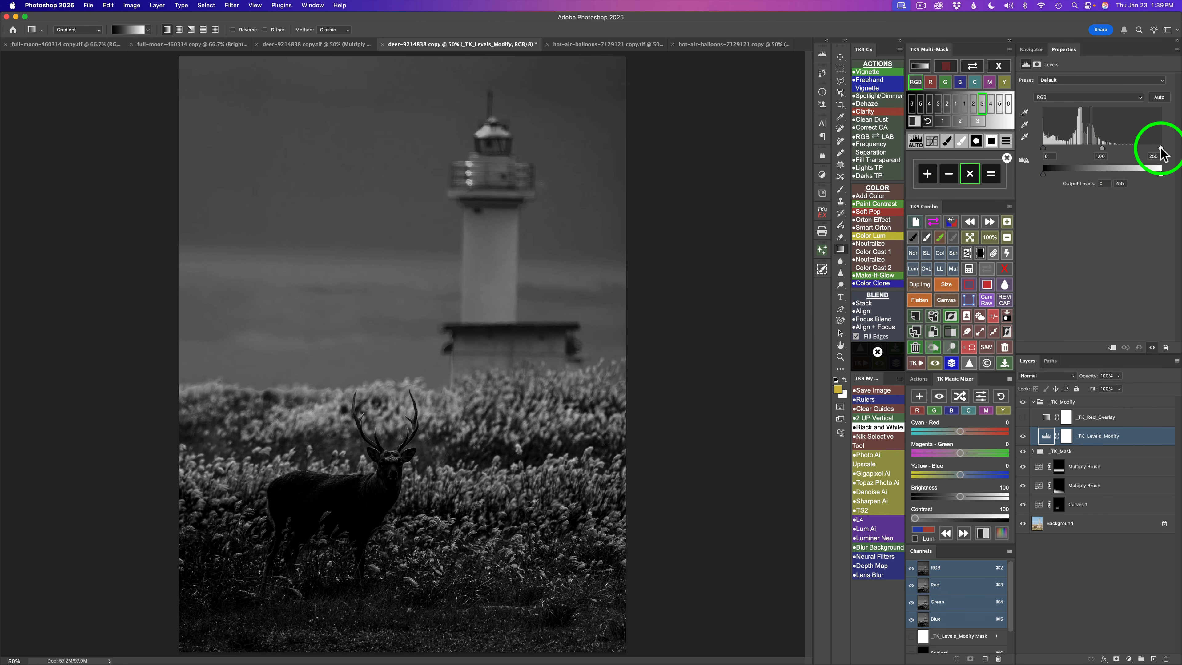
drag(1160, 149, 1110, 149)
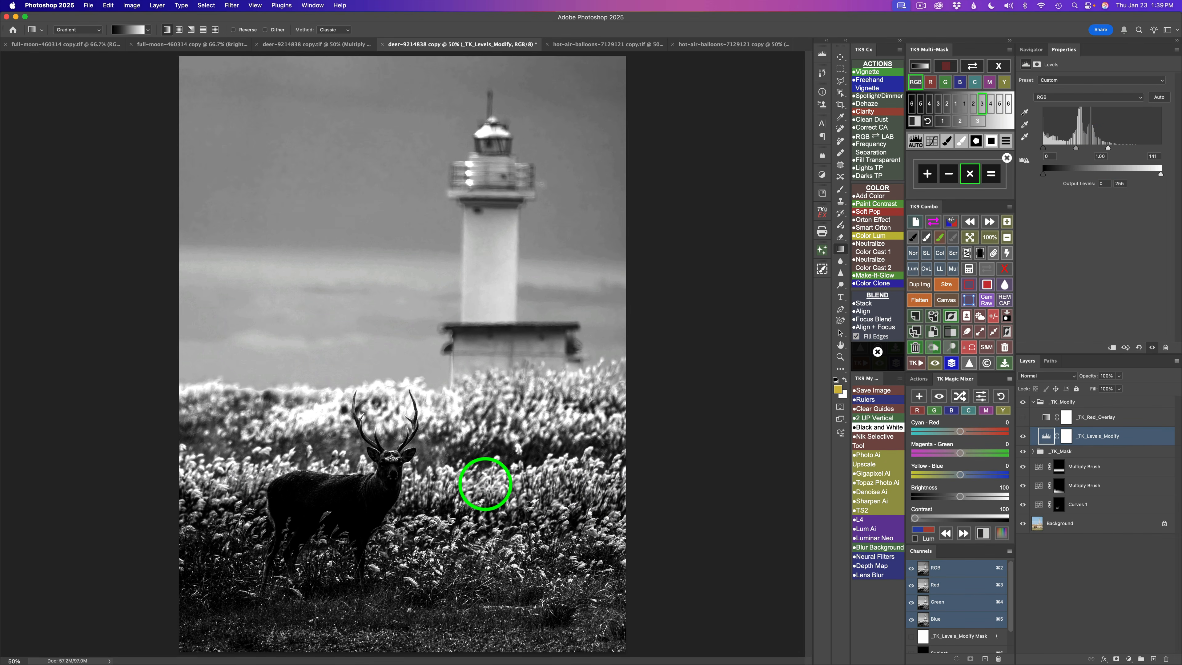
click(991, 173)
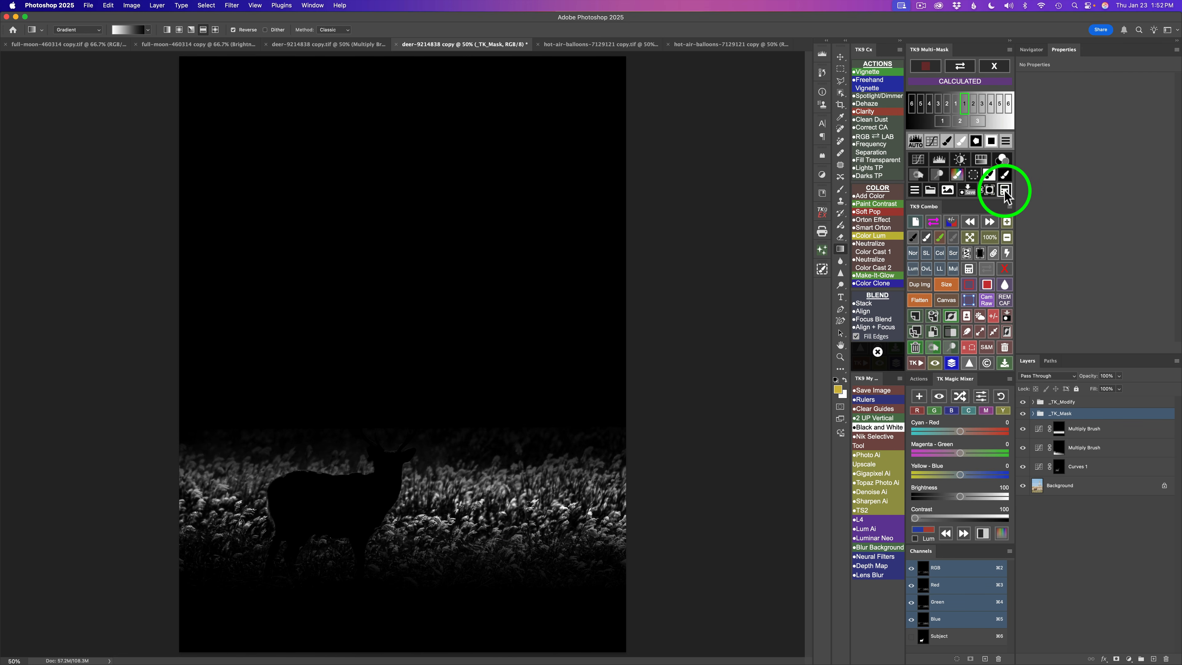
- Apply the combined mask to the new Multiply Brush layer and toggle the layer's visibility to compare the effect
click(992, 193)
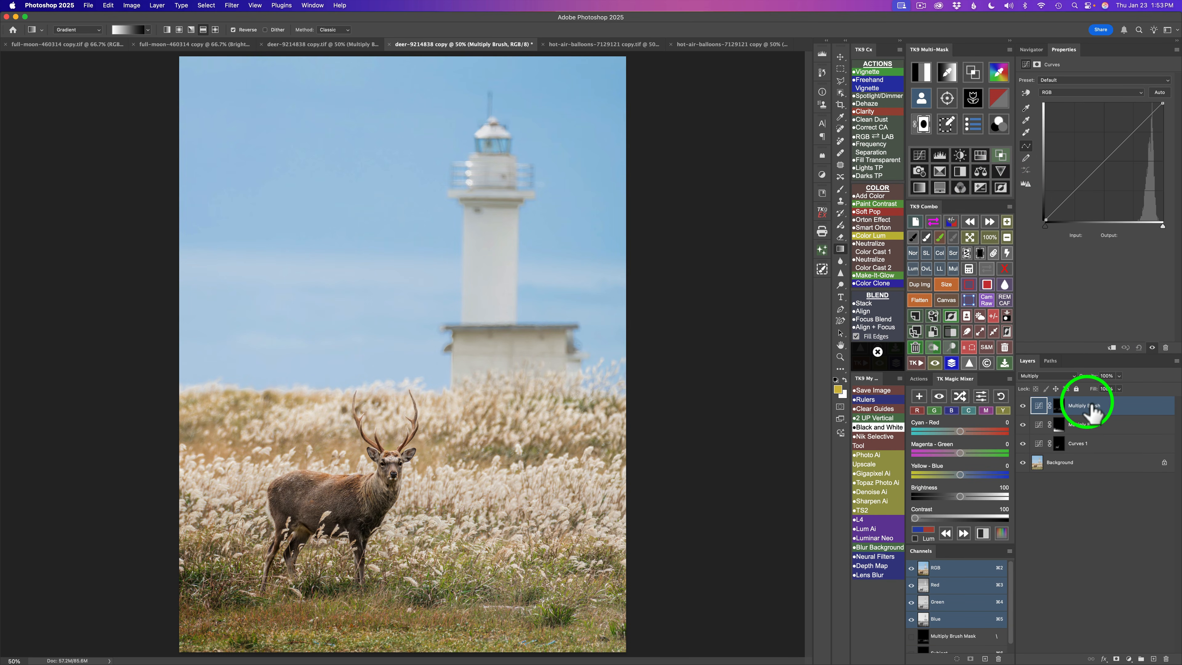
click(1023, 406)
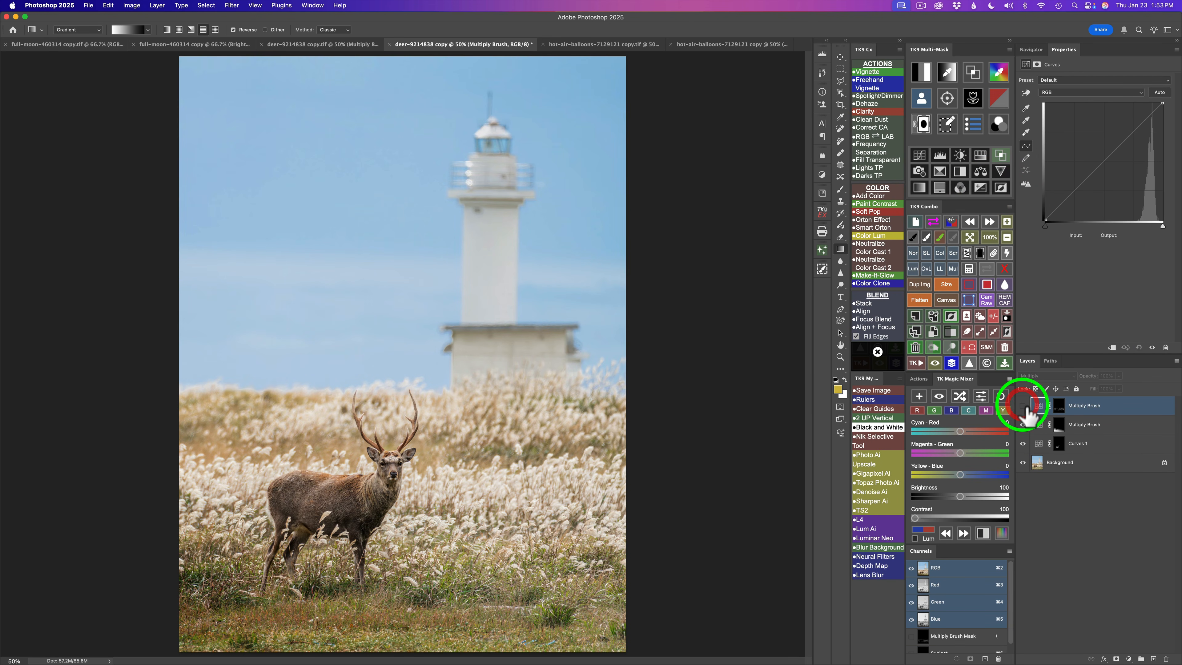
click(1023, 405)
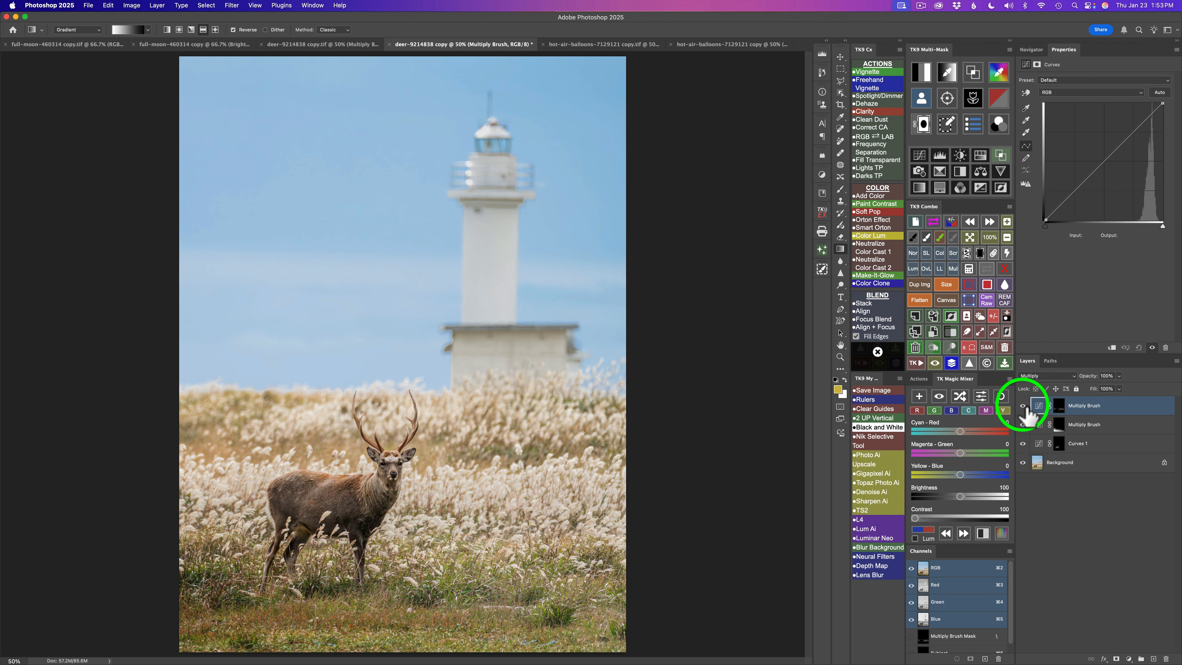
click(1023, 405)
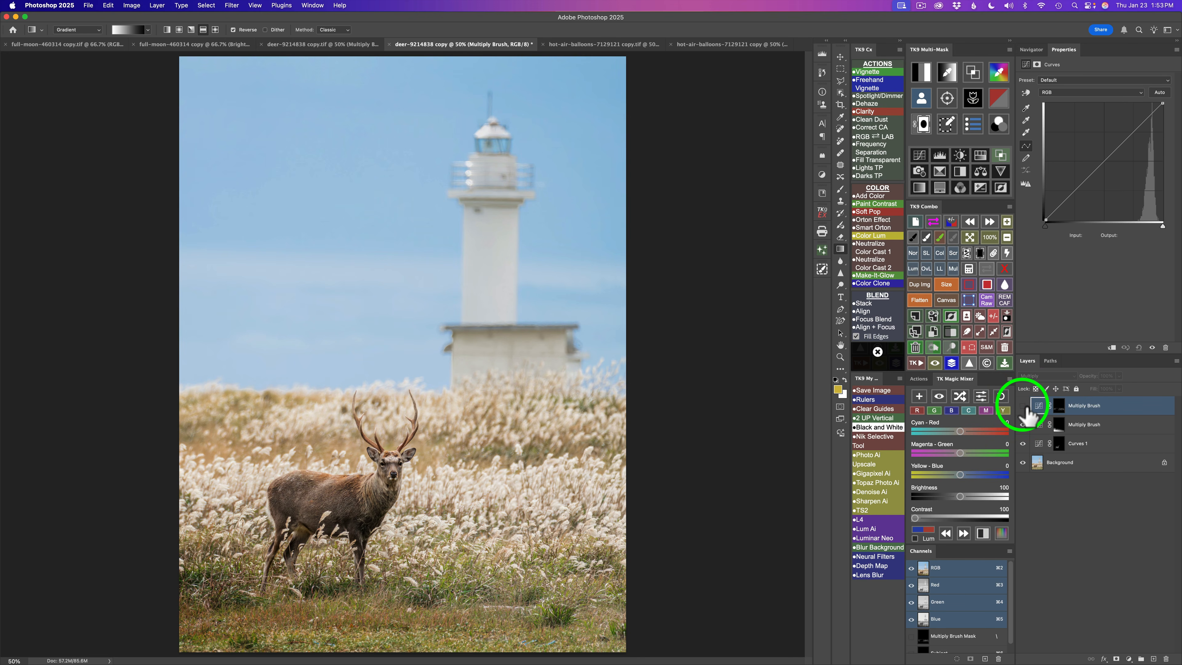
click(1023, 405)
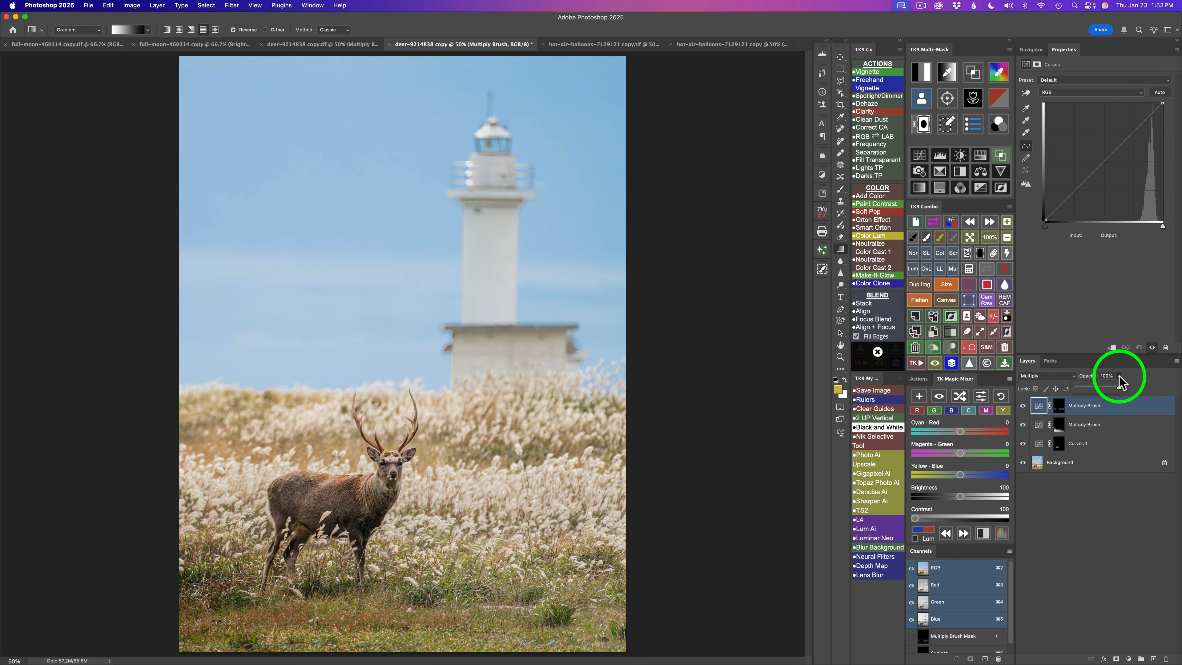
- Lower the top Multiply Brush layer's opacity to 78% and toggle its visibility again to compare
drag(1119, 386, 1078, 393)
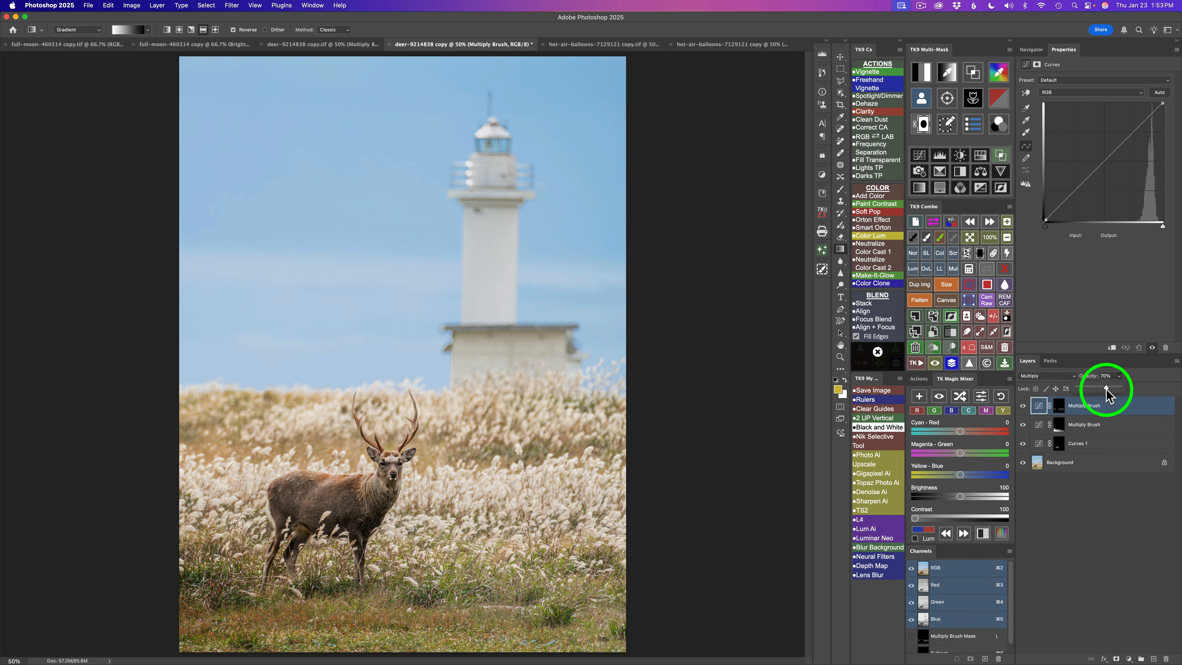
drag(1110, 388, 1111, 389)
click(1023, 405)
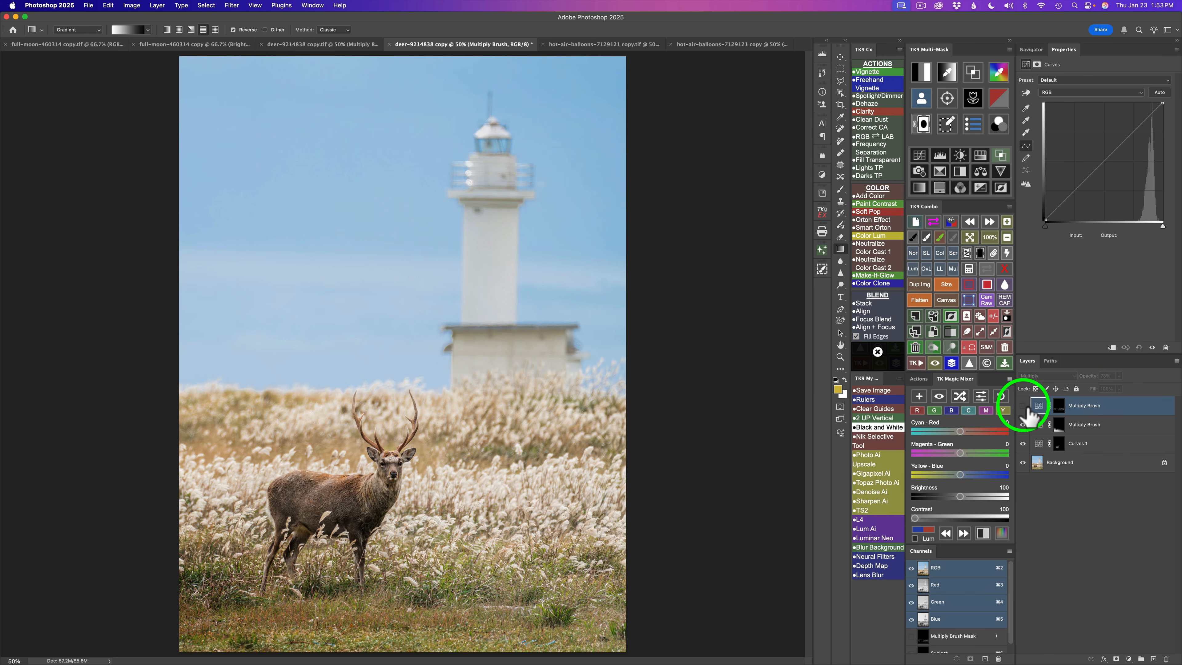
click(1024, 406)
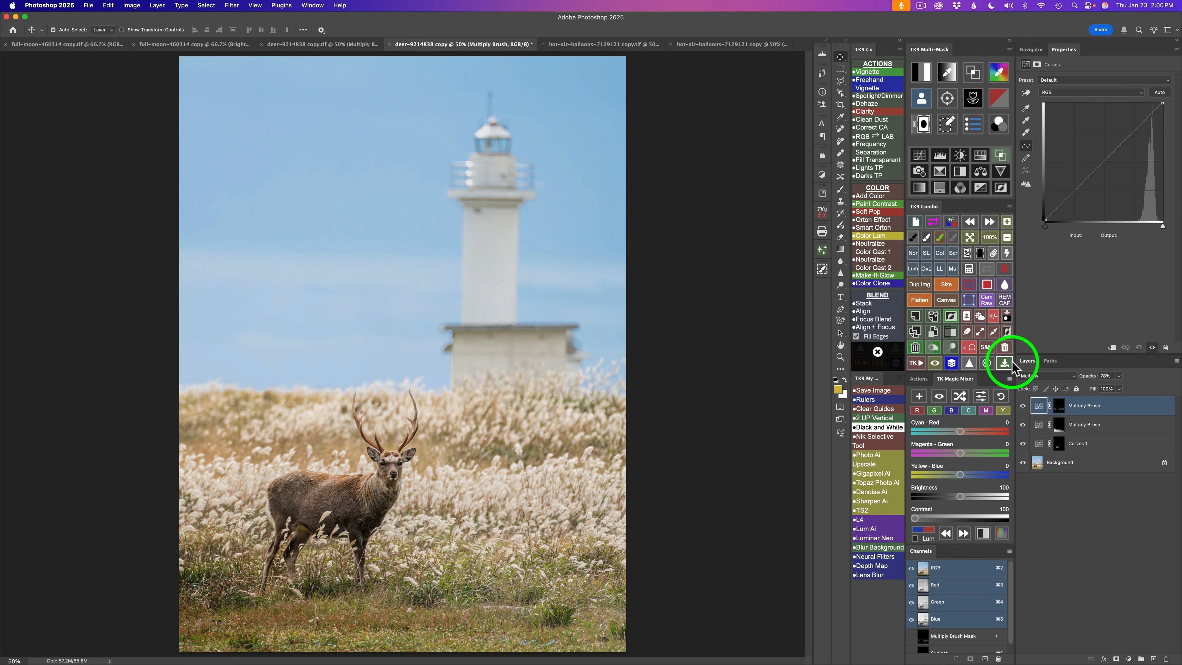
- Toggle all the adjustment layers off and back on to compare with the original deer photo
click(952, 363)
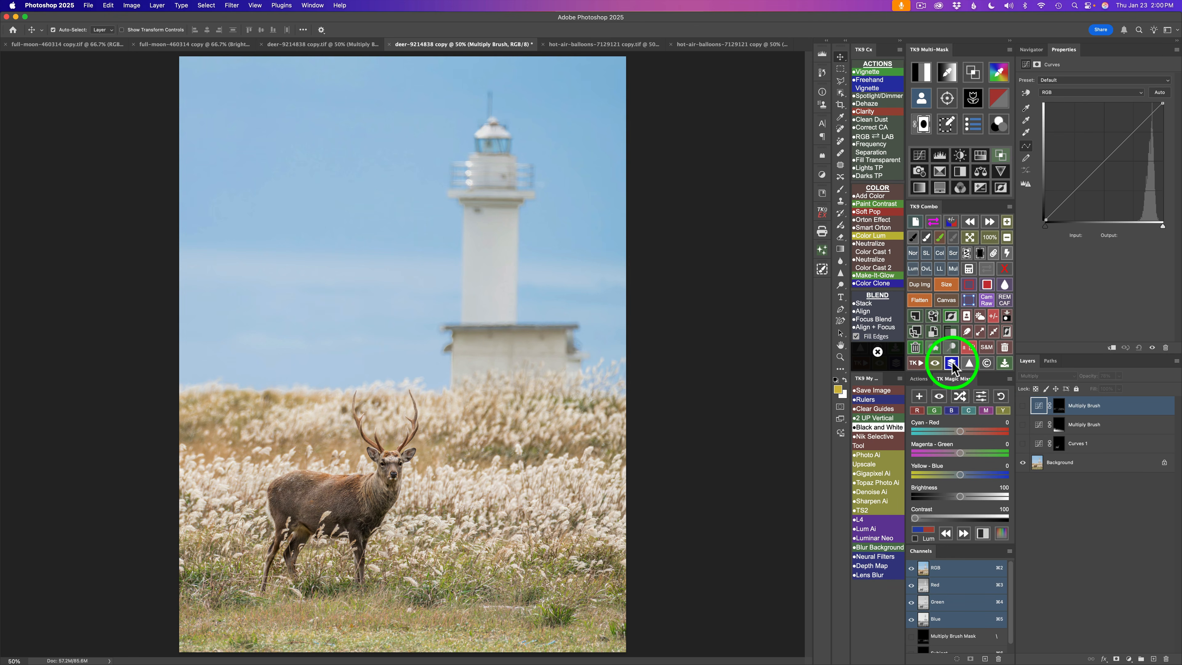
click(952, 363)
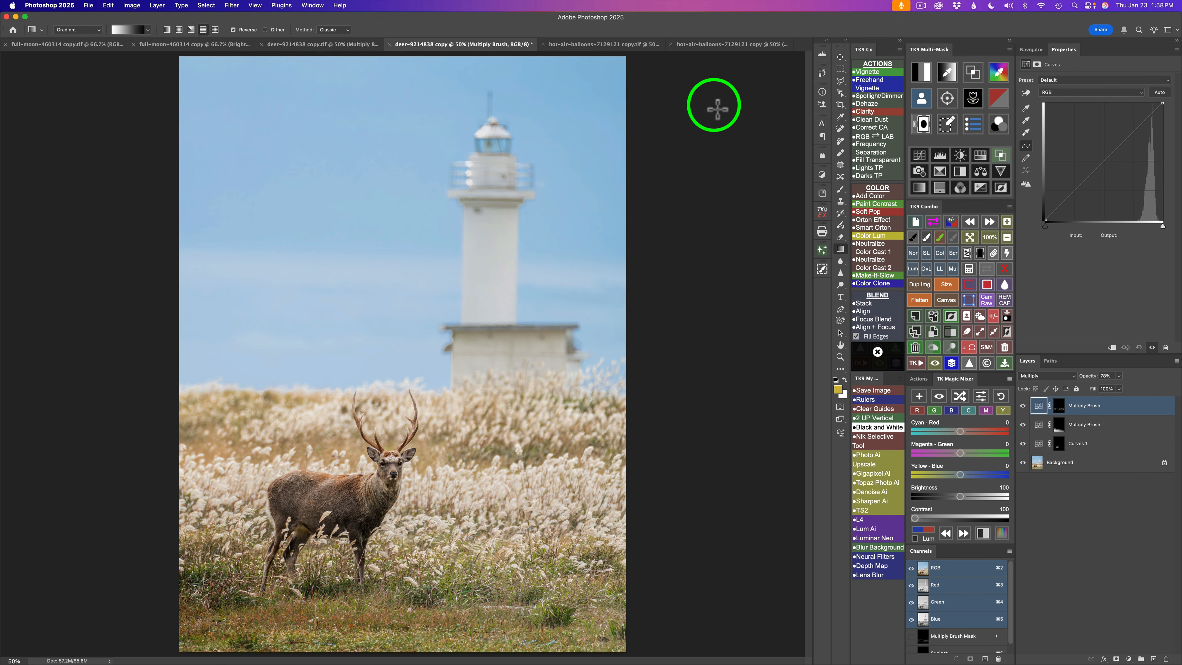
- Switch to the hot-air-balloons document and build a color mask by sampling the red balloon fabric
click(707, 45)
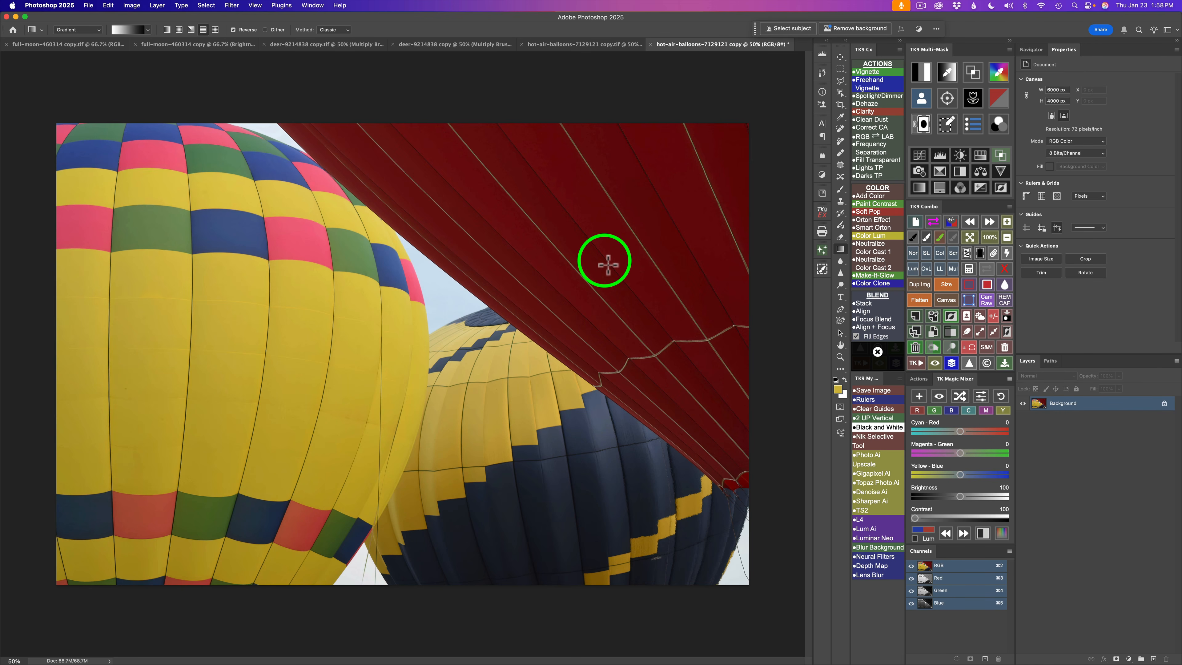
key(v)
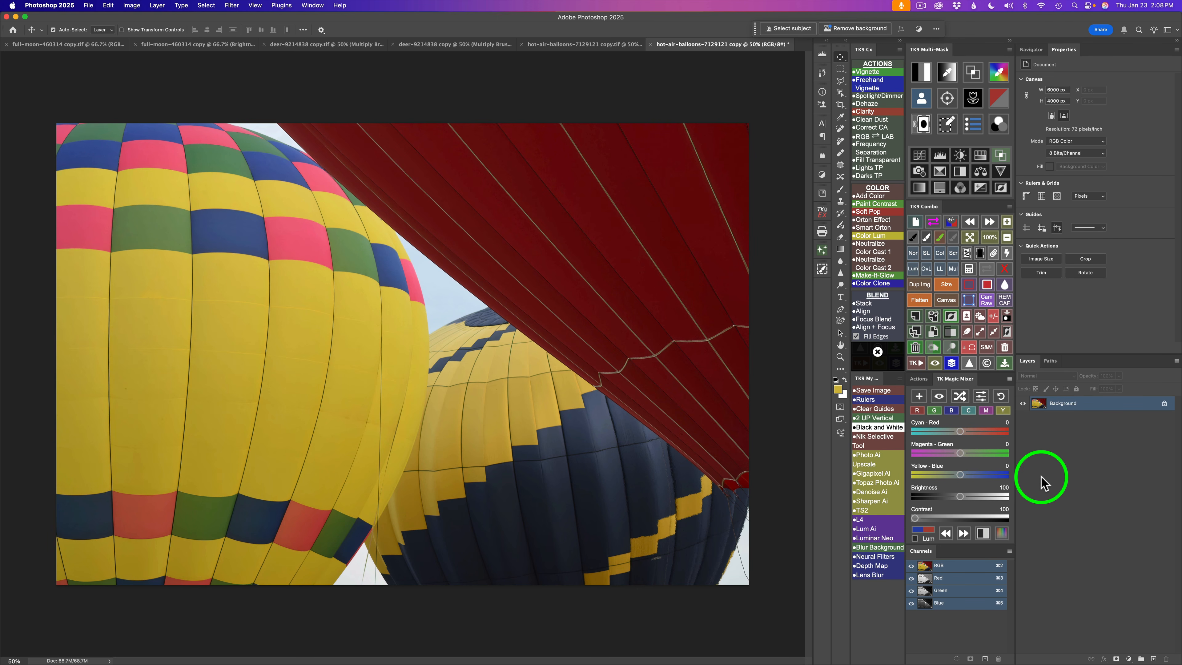
click(999, 73)
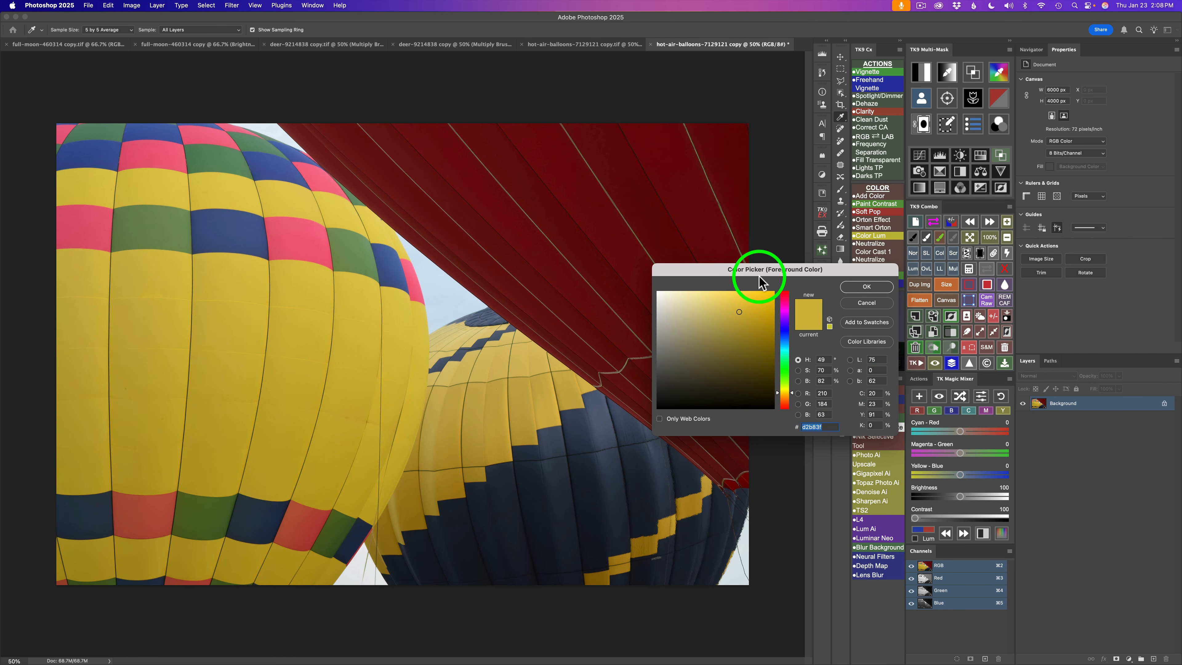
drag(760, 268, 852, 208)
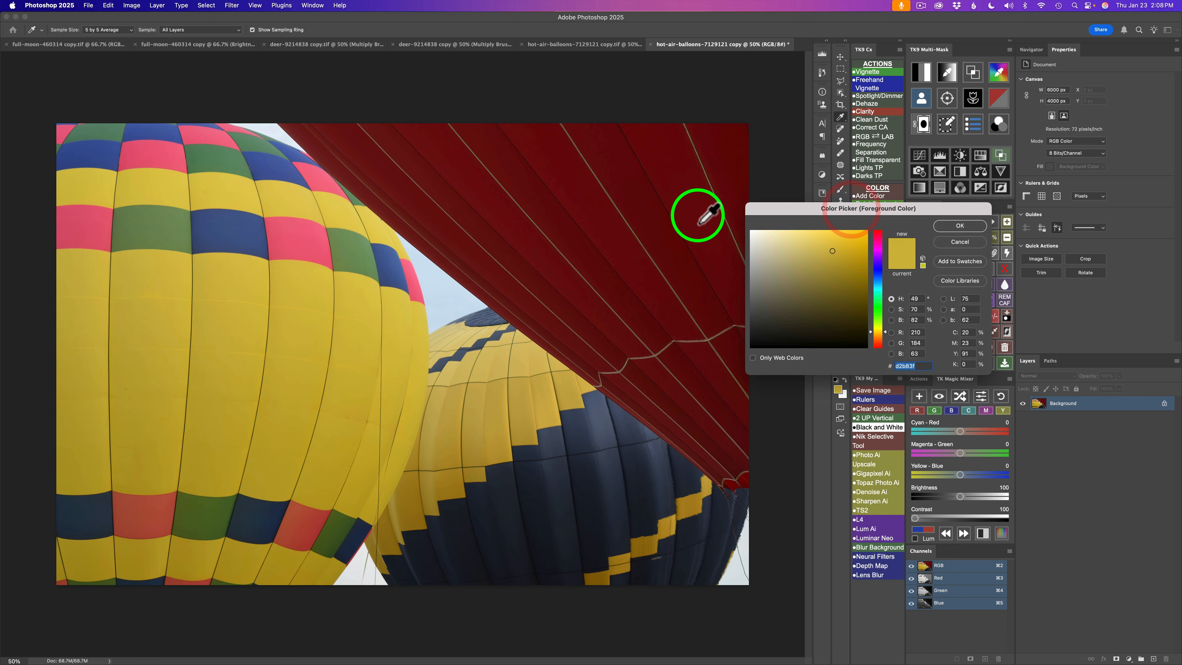
click(688, 218)
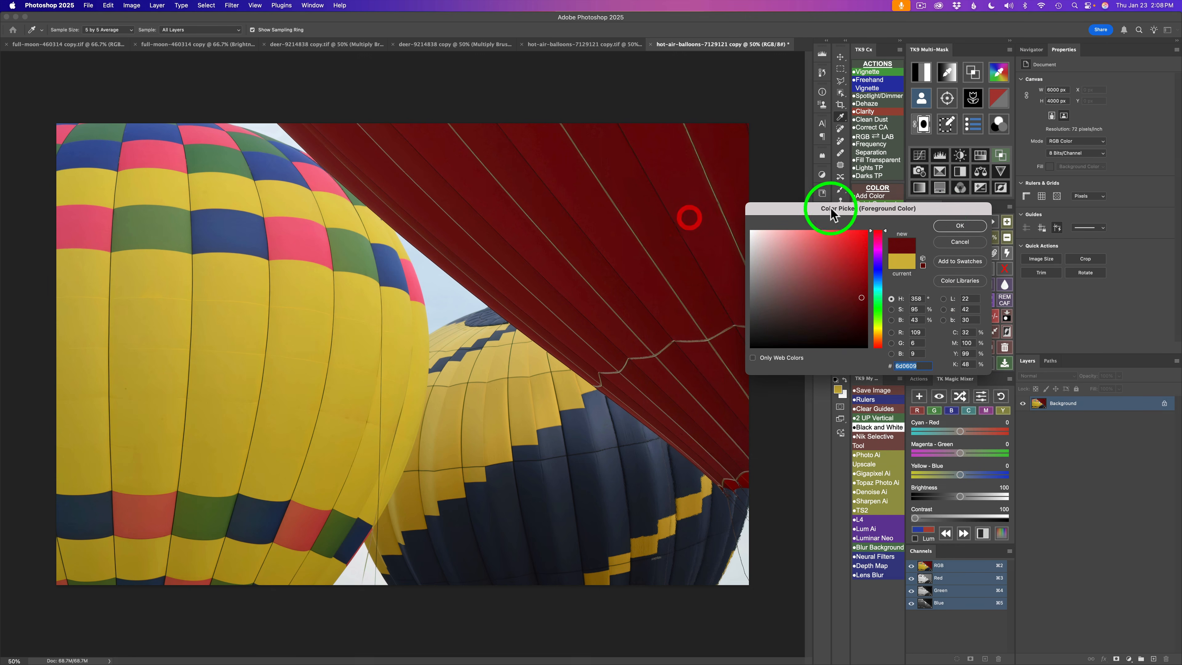
click(951, 226)
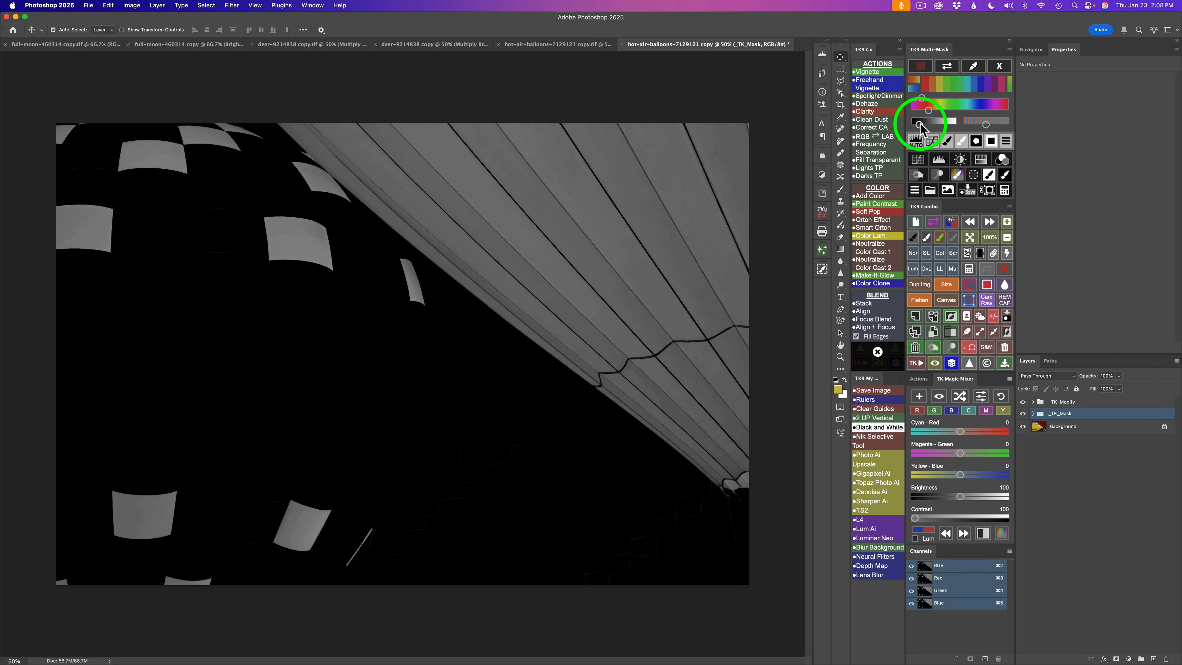
- Modify the color mask with Levels, setting the white input to 119
click(915, 144)
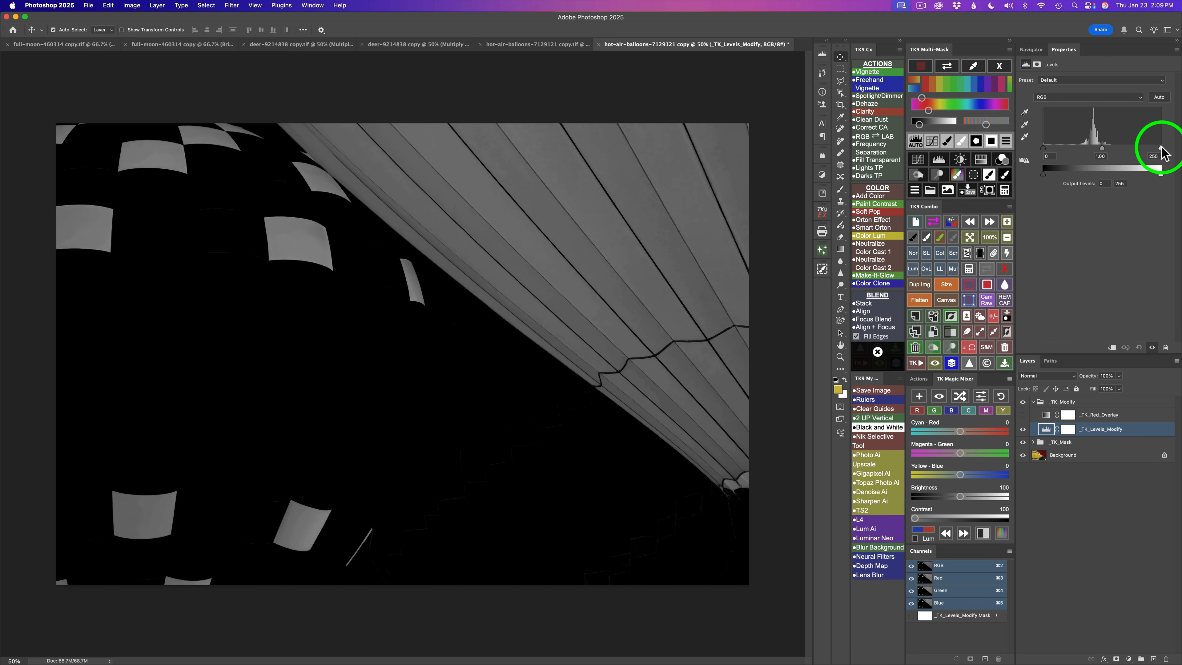
drag(1157, 150, 1099, 152)
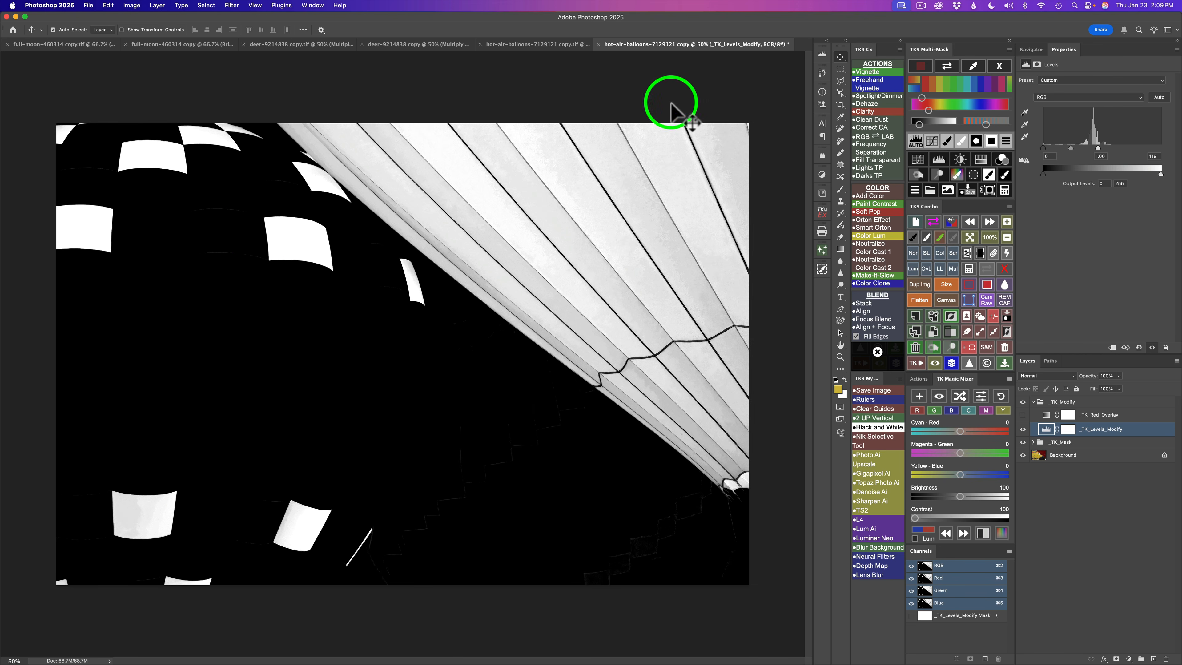
- Select the yellow balloon area on the left with the Polygonal Lasso tool
click(841, 82)
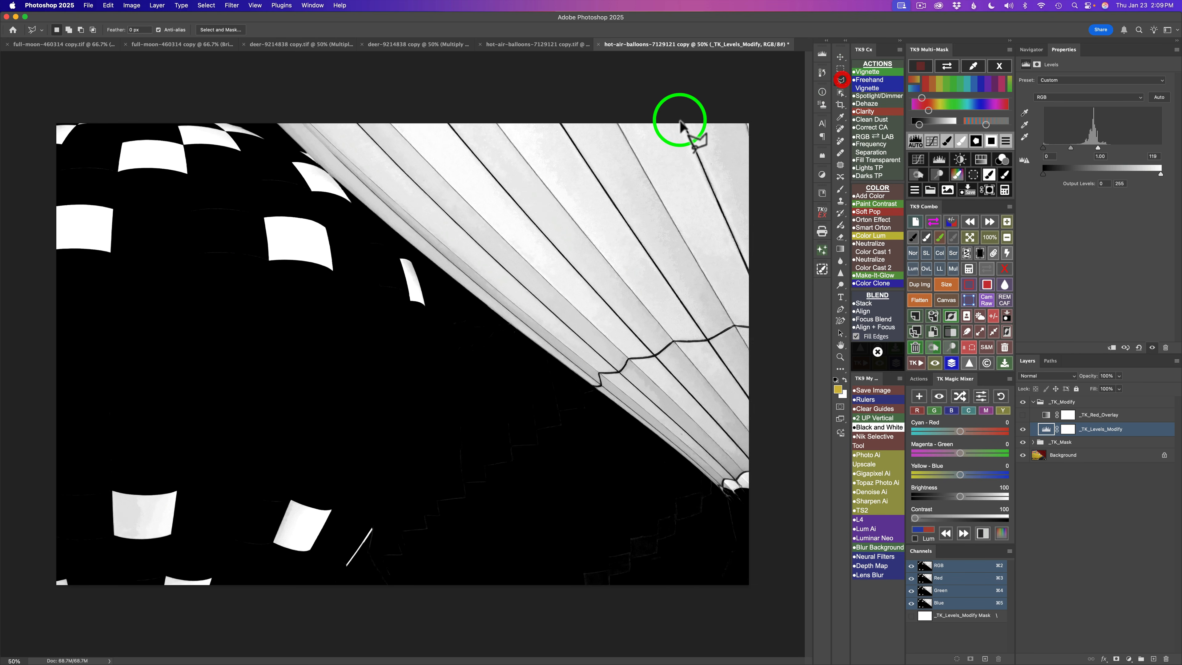
click(311, 160)
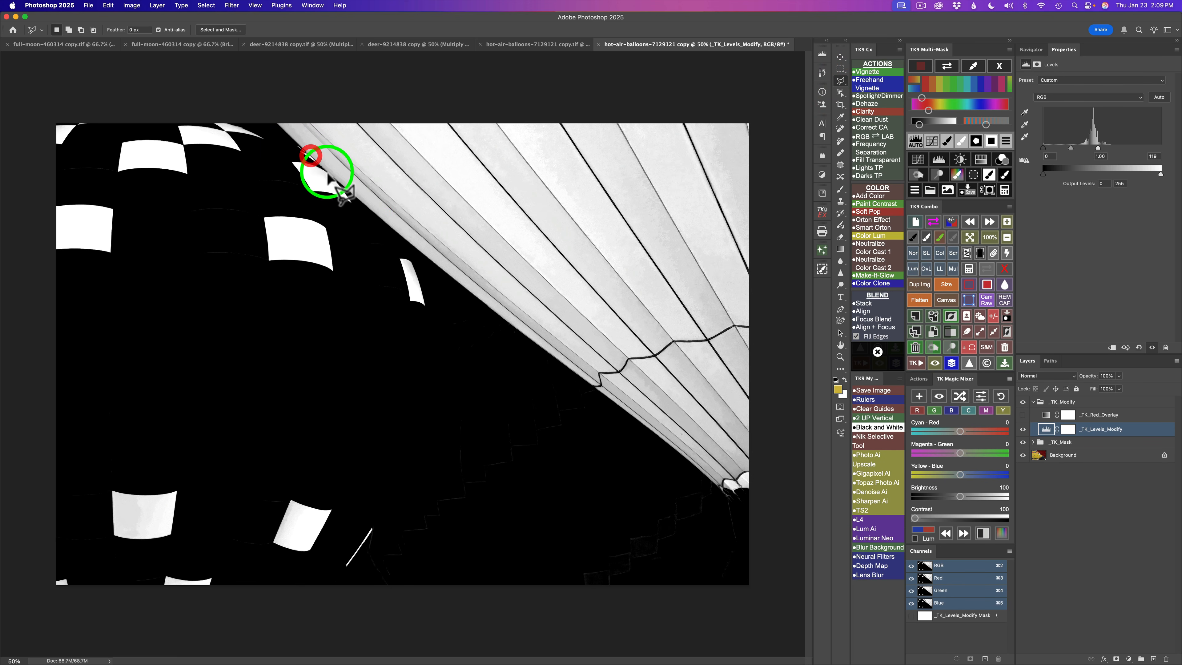
click(348, 194)
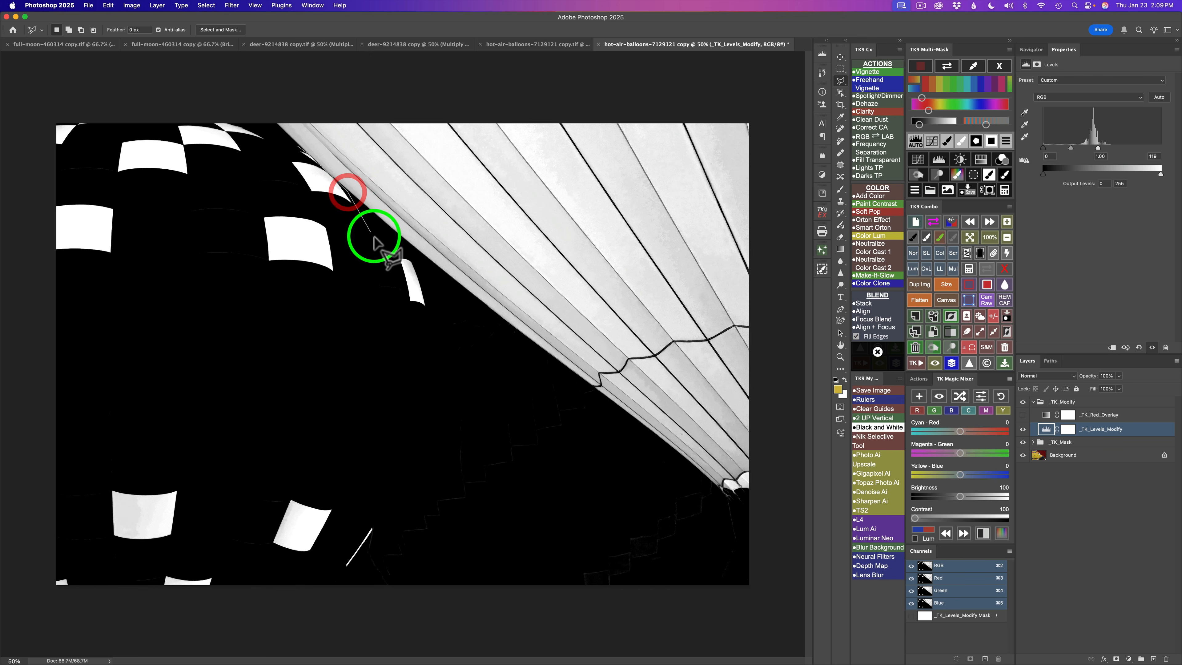
click(423, 273)
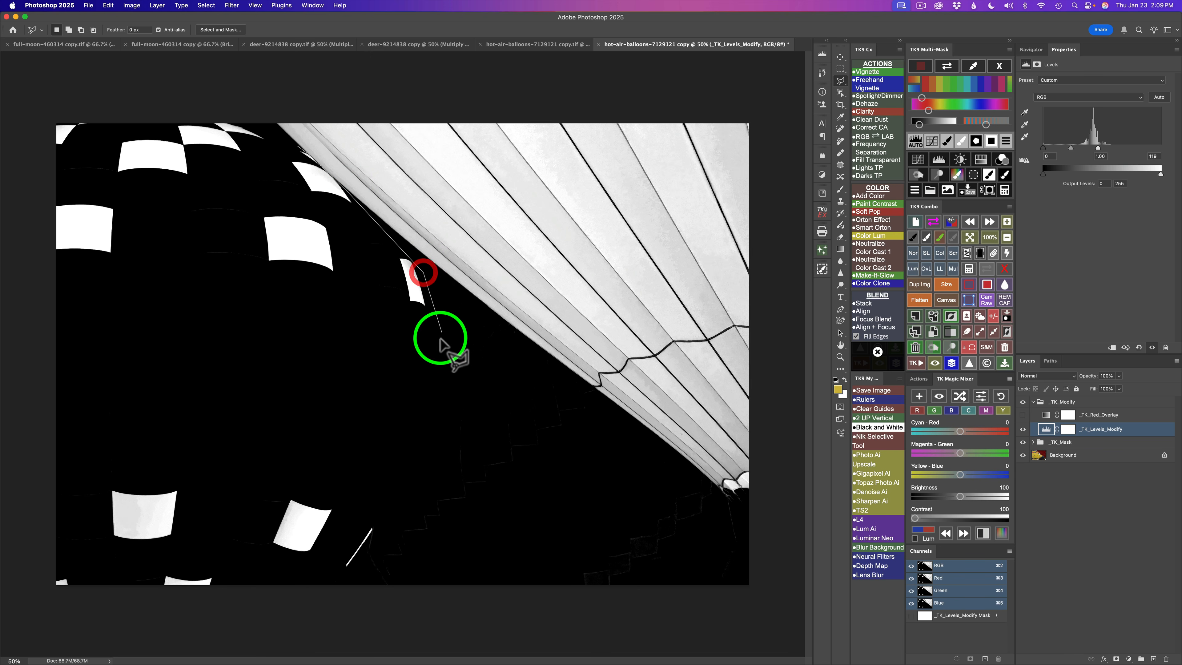
click(427, 484)
click(384, 570)
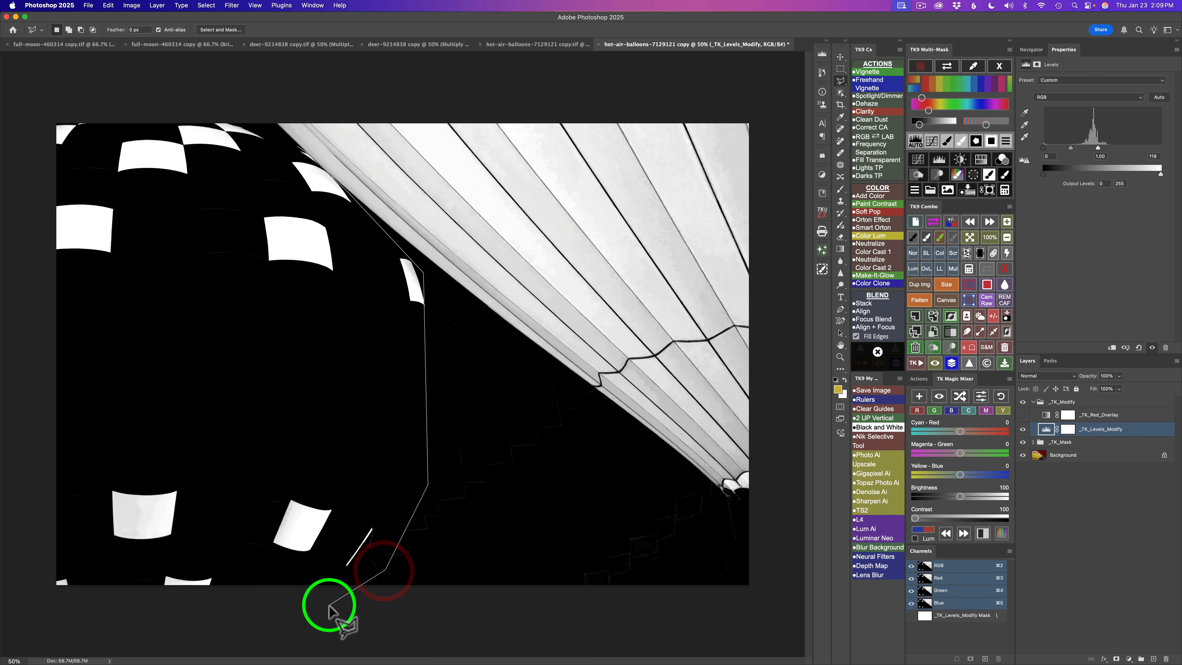
click(329, 604)
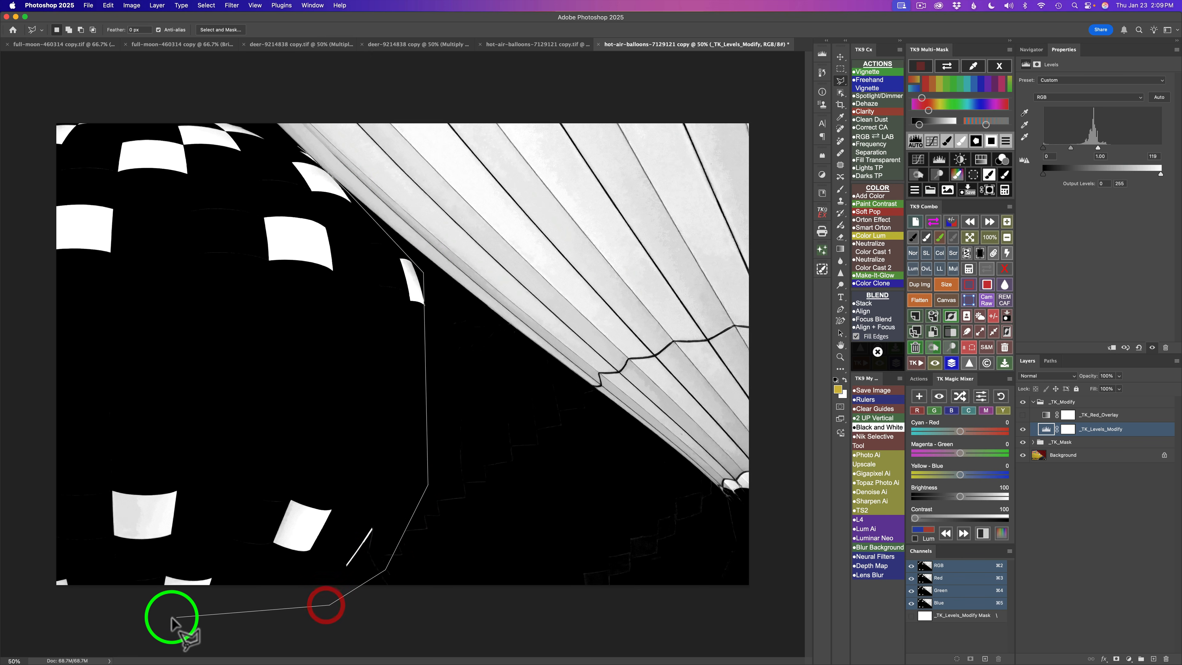
click(39, 602)
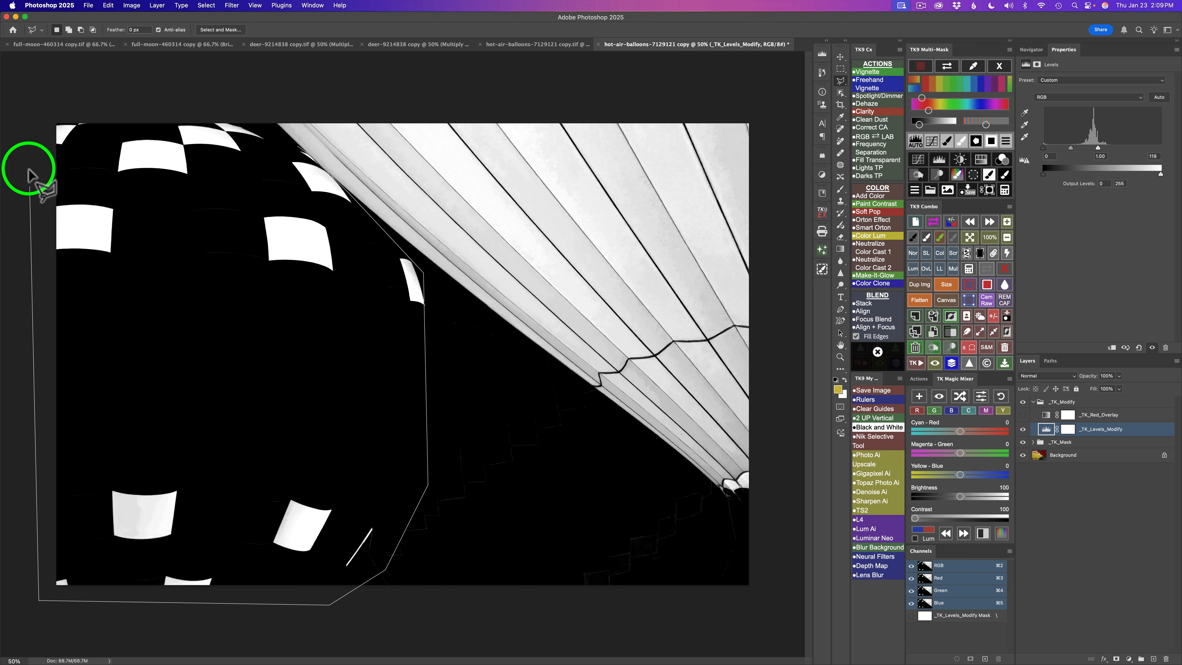
click(41, 110)
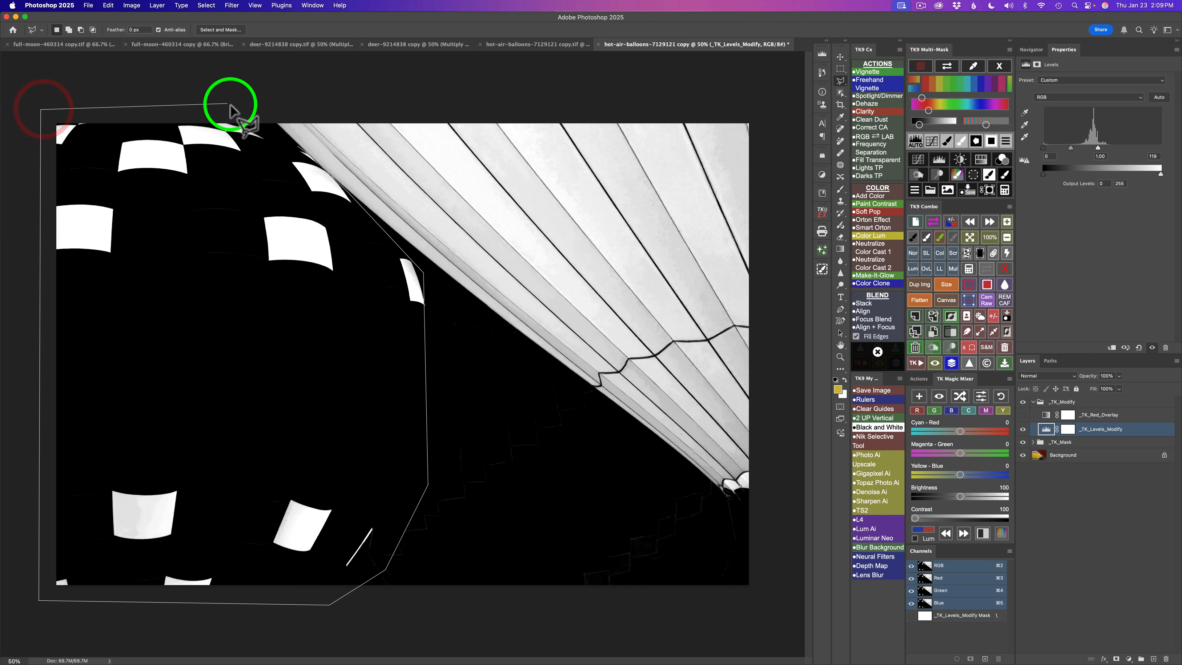
click(264, 110)
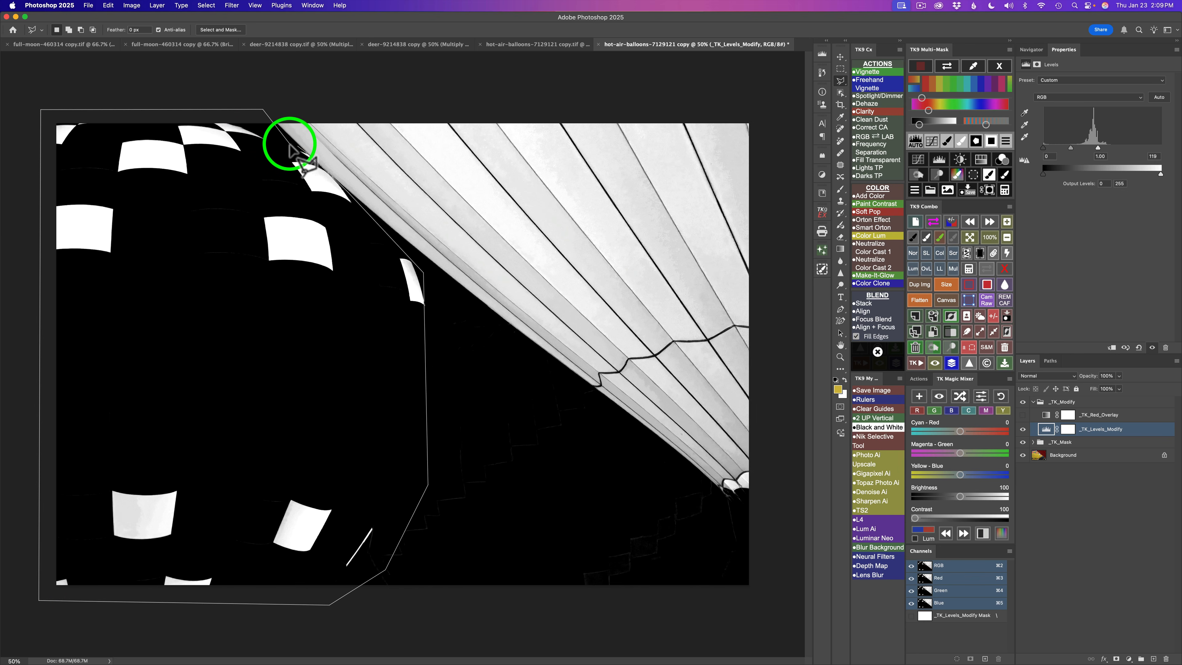
click(290, 144)
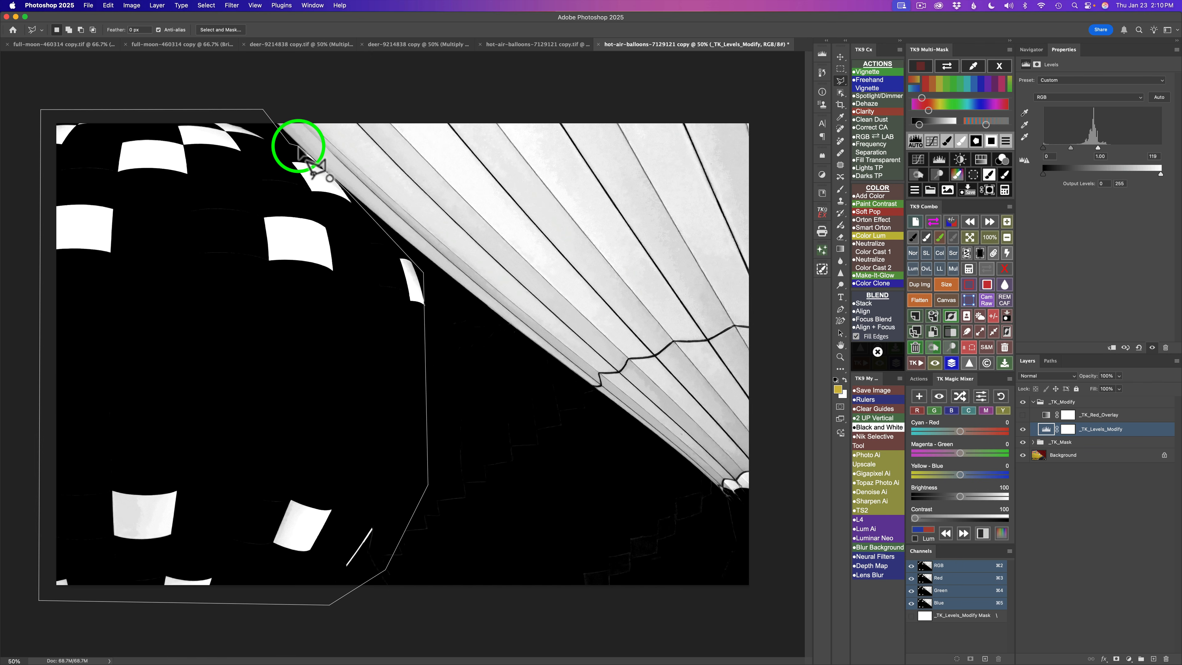
click(298, 146)
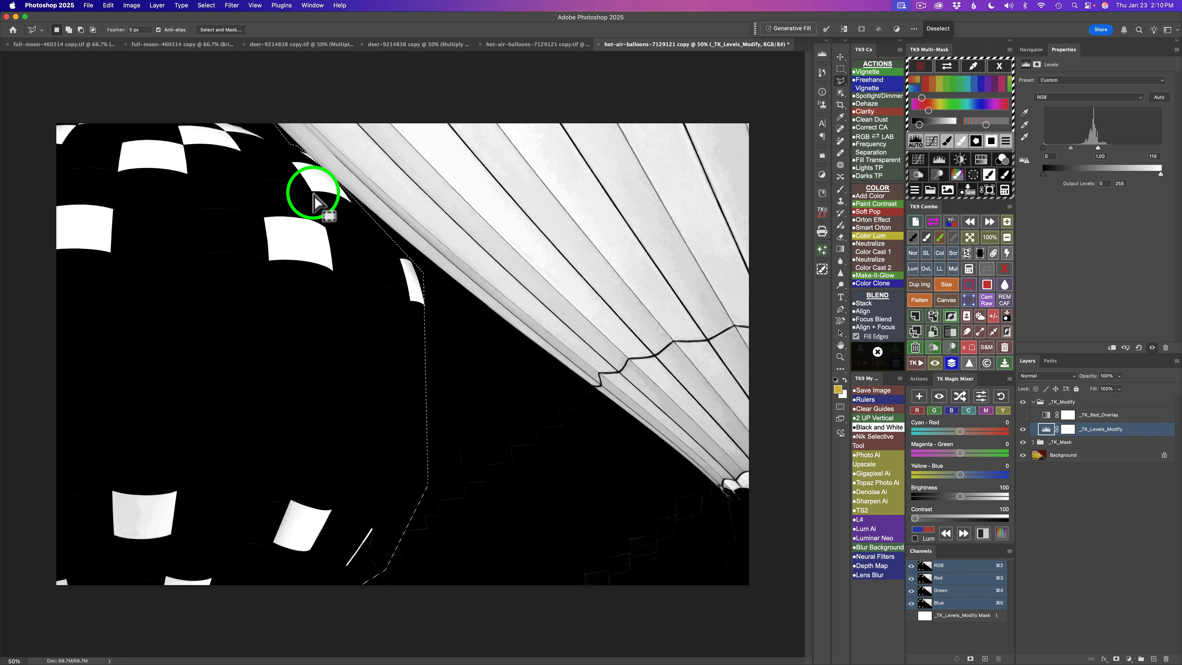
- Fill the selection with black on the mask and confirm the Gaussian Blur
click(993, 145)
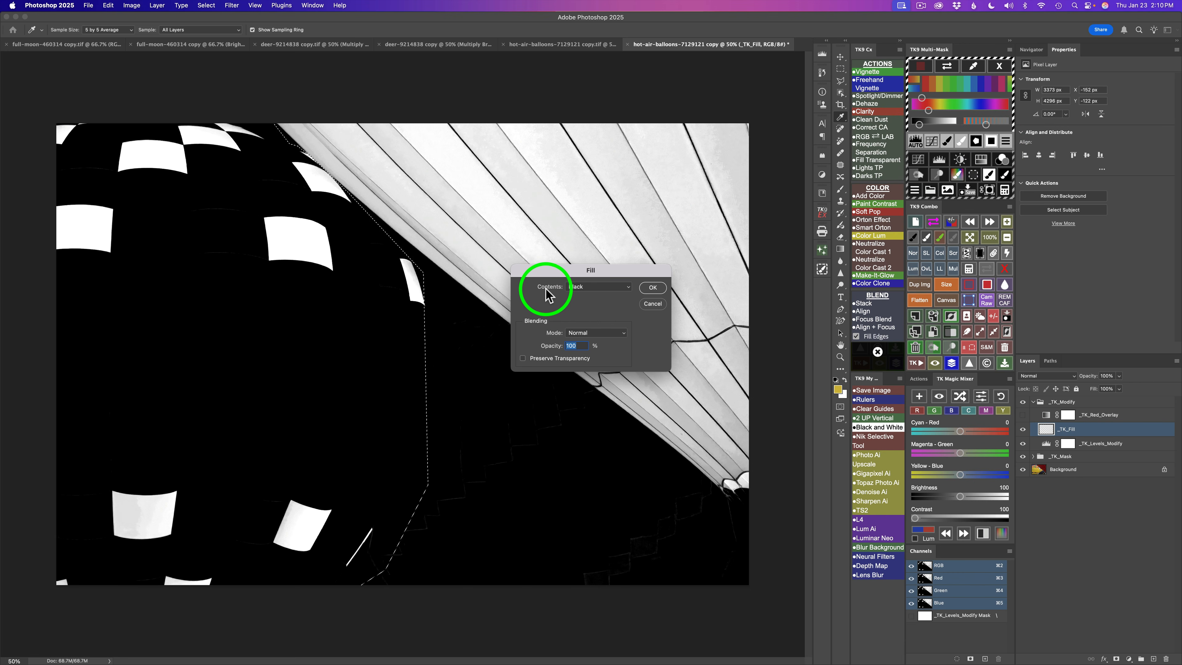
click(628, 288)
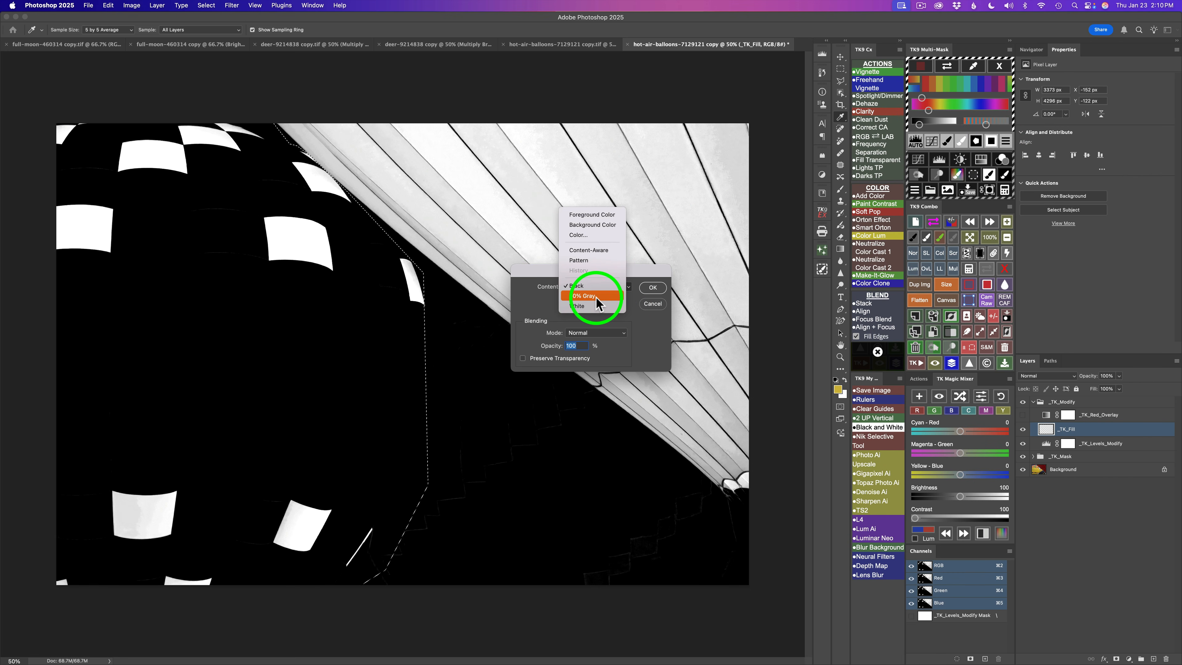
click(531, 301)
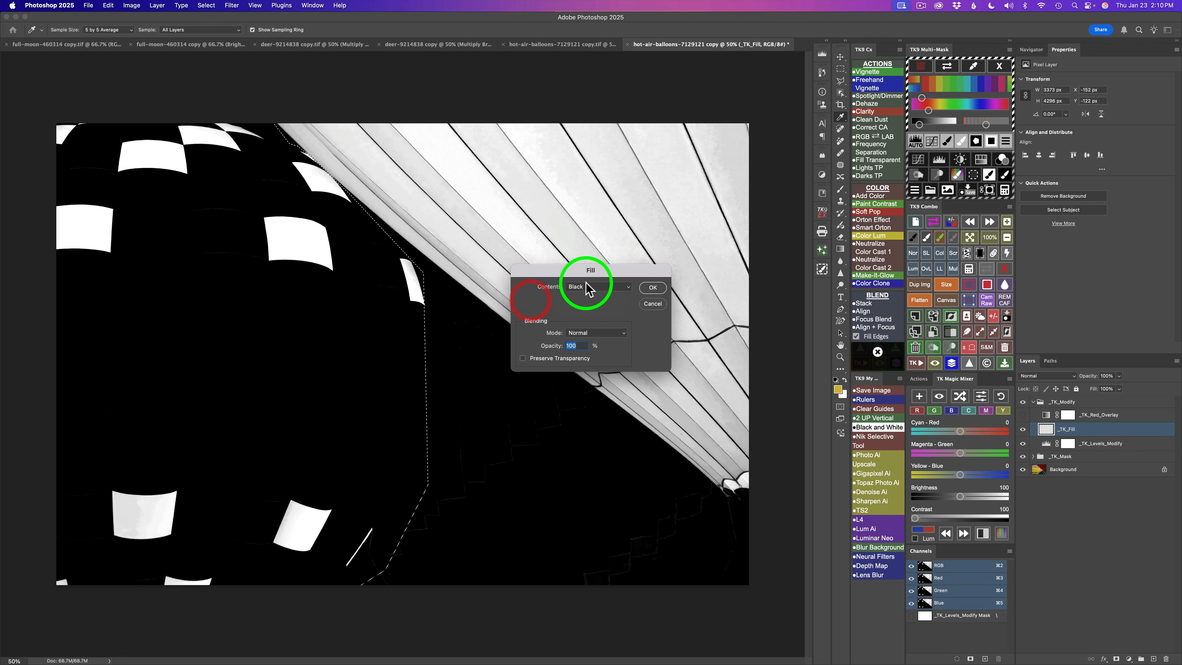
click(653, 288)
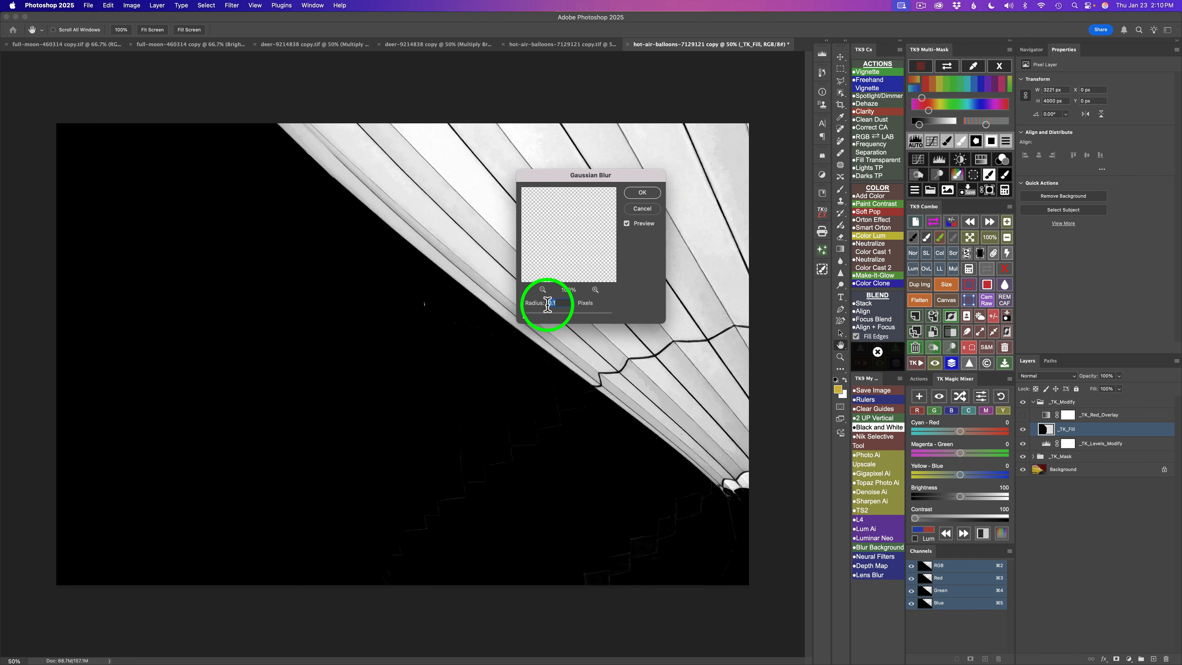
click(642, 193)
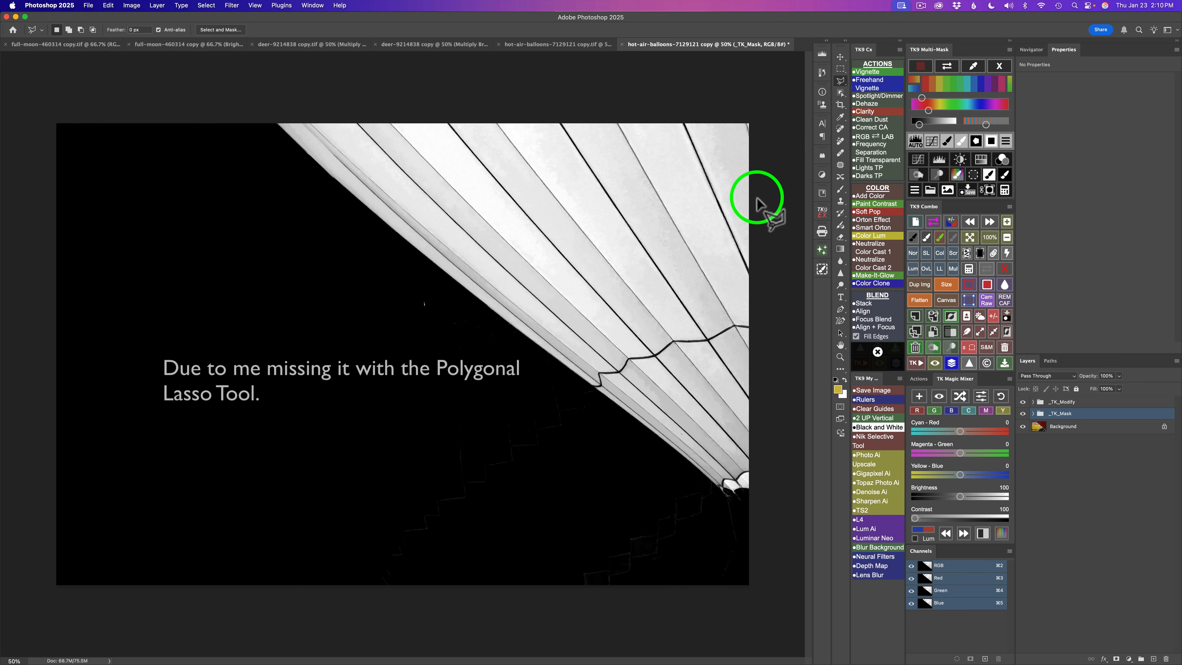
- Add a paint layer over the red balloon mask and start a TK9 mask calculation from it
click(947, 142)
click(417, 301)
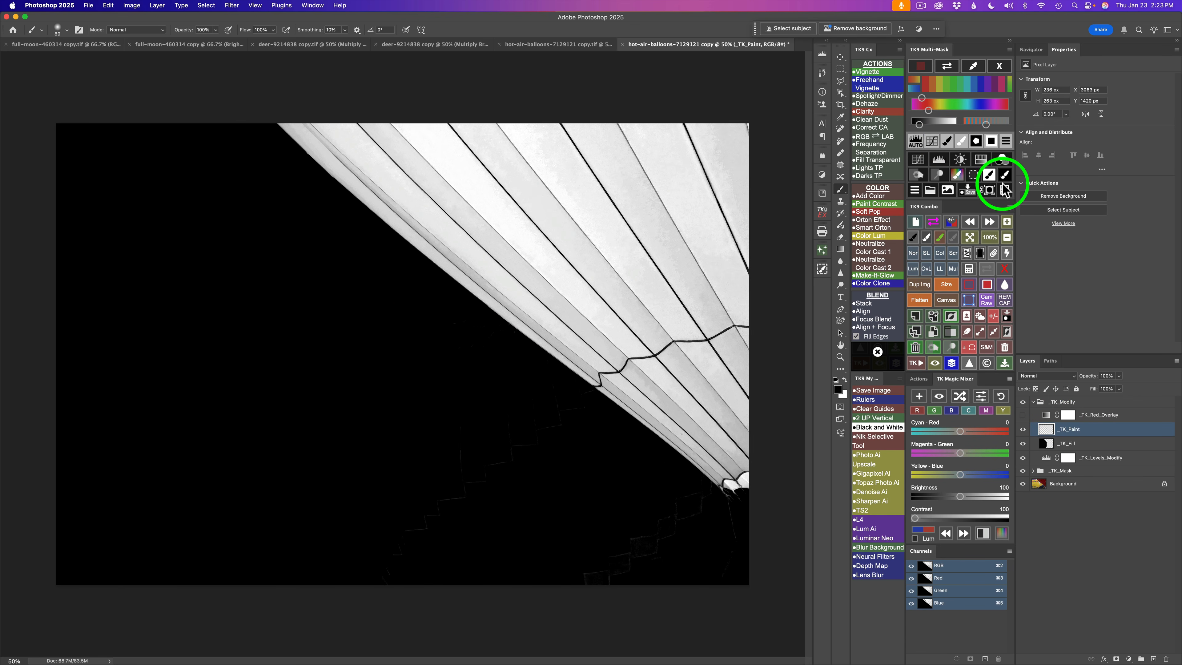
click(1005, 190)
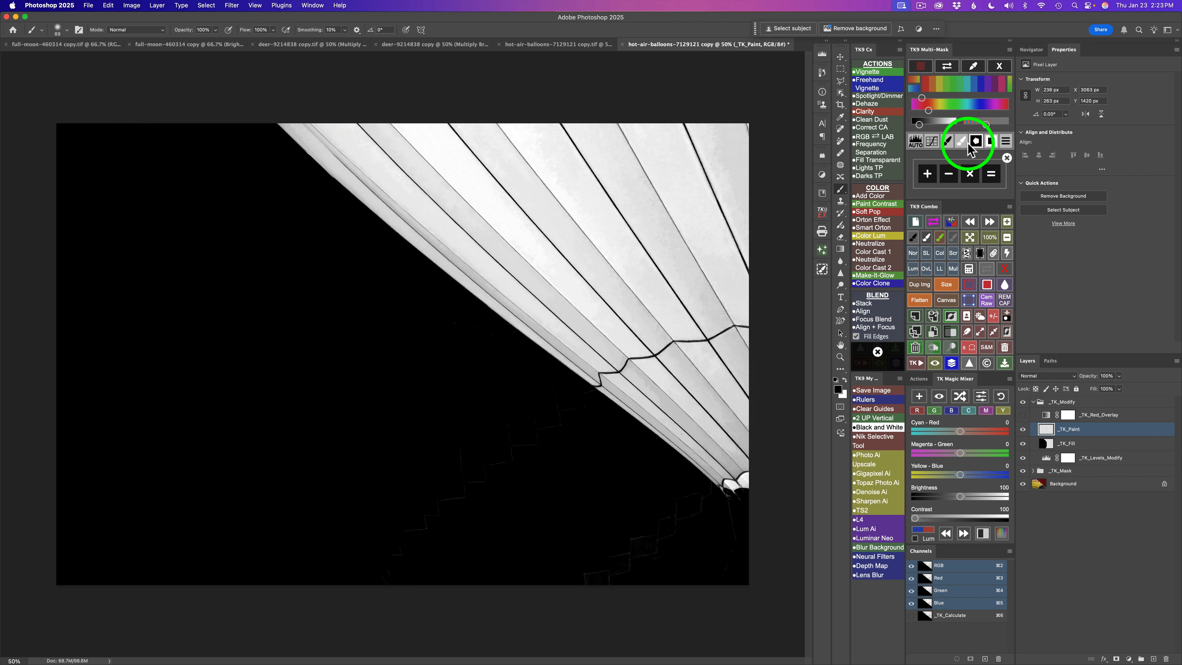
- Add a color mask to the calculation by sampling the yellow fabric of the left balloon
click(928, 175)
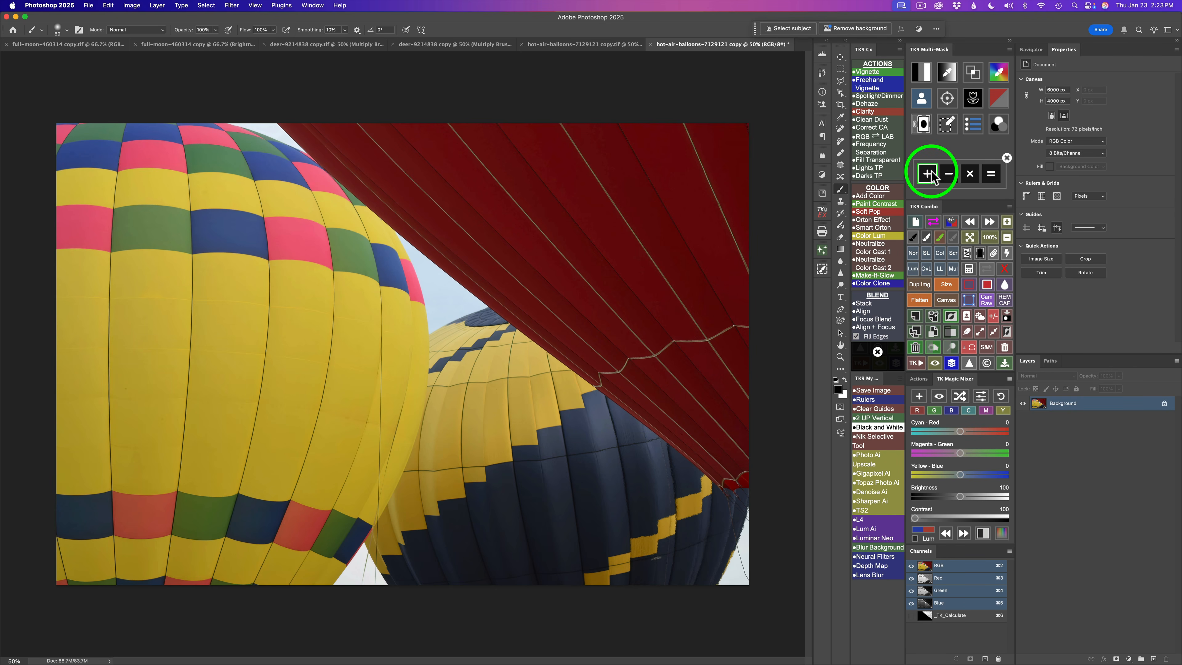
click(1000, 75)
drag(839, 198, 588, 265)
click(302, 337)
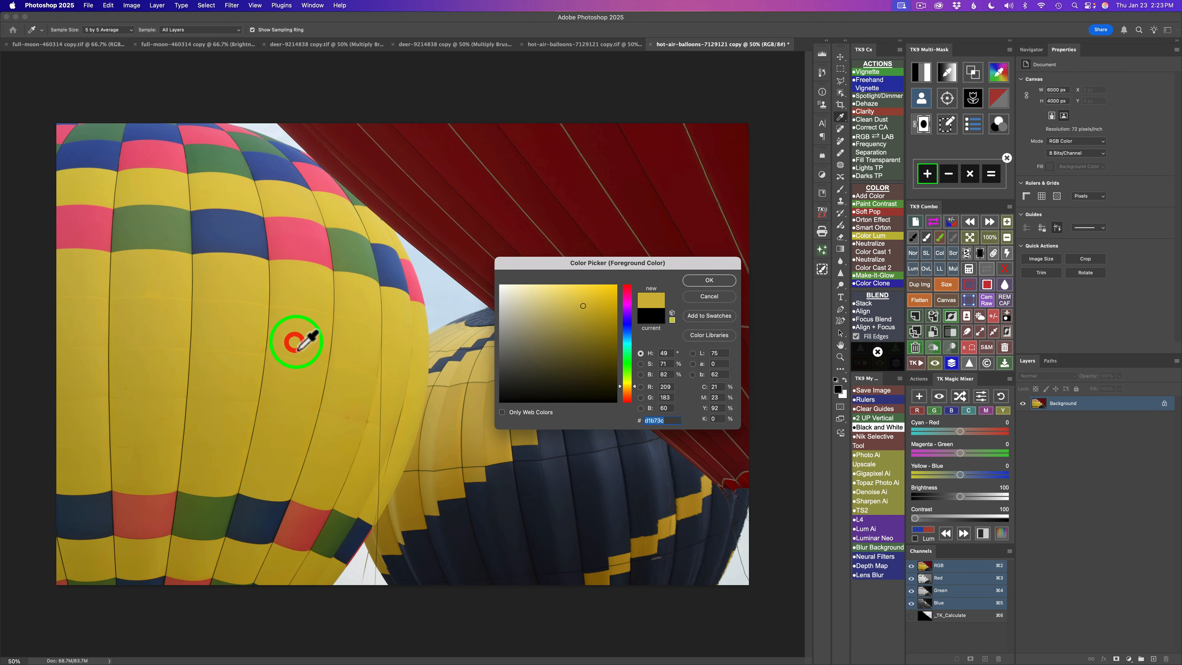
click(711, 285)
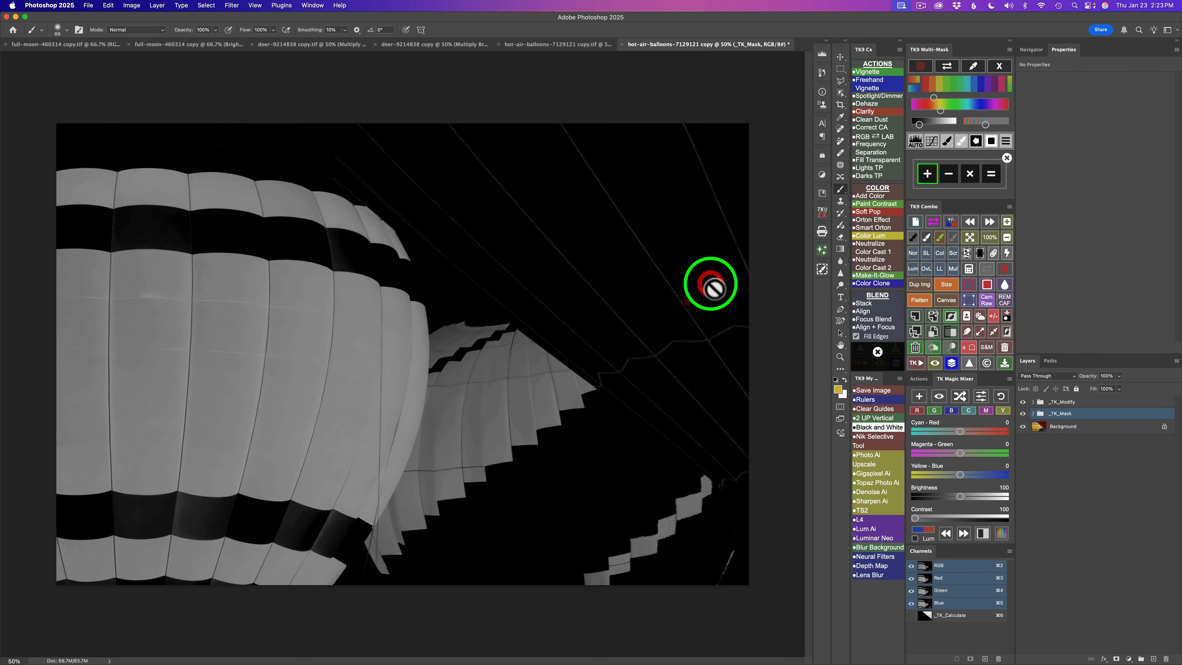
- Modify the yellow mask with Levels, setting the input black point to 52 and white point to 152
click(916, 141)
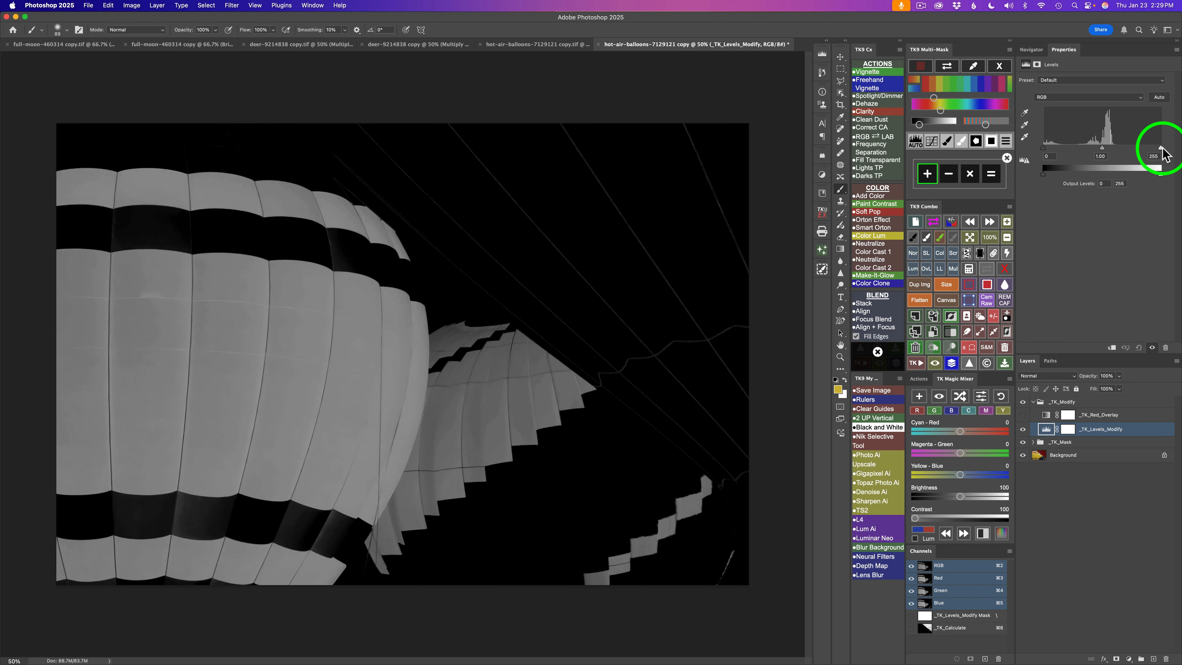
drag(1162, 149, 1116, 150)
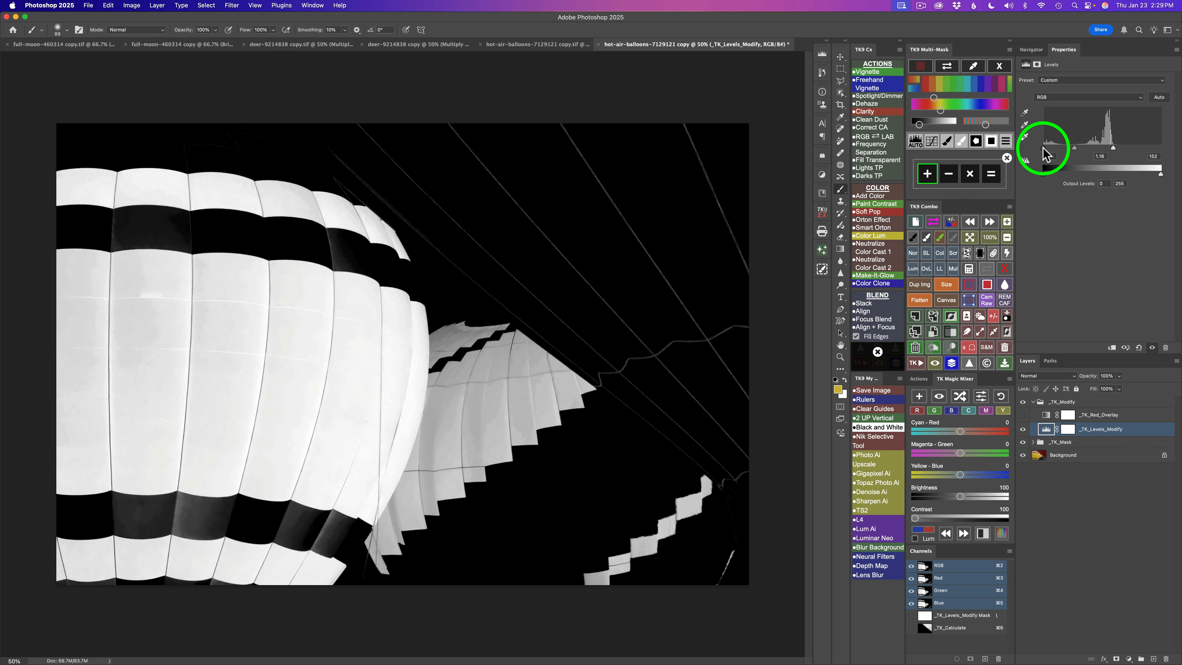
drag(1043, 149, 1067, 149)
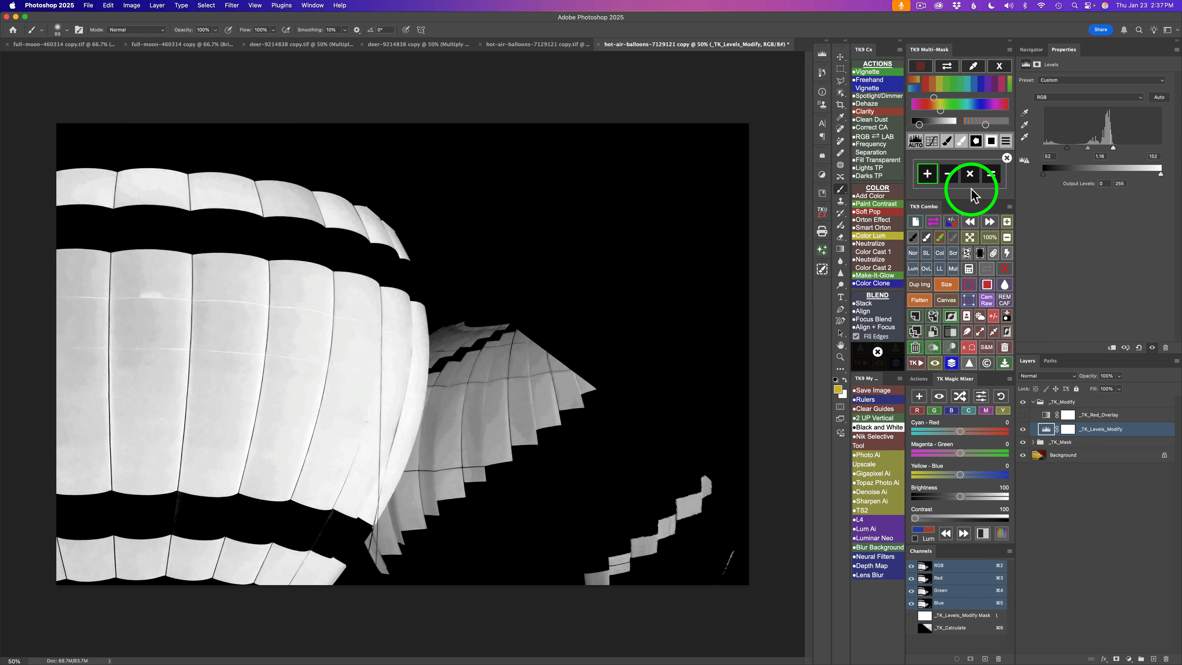
- Combine the red and yellow masks and apply them to a Hue/Saturation layer with Saturation +35 and Lightness +3
click(992, 174)
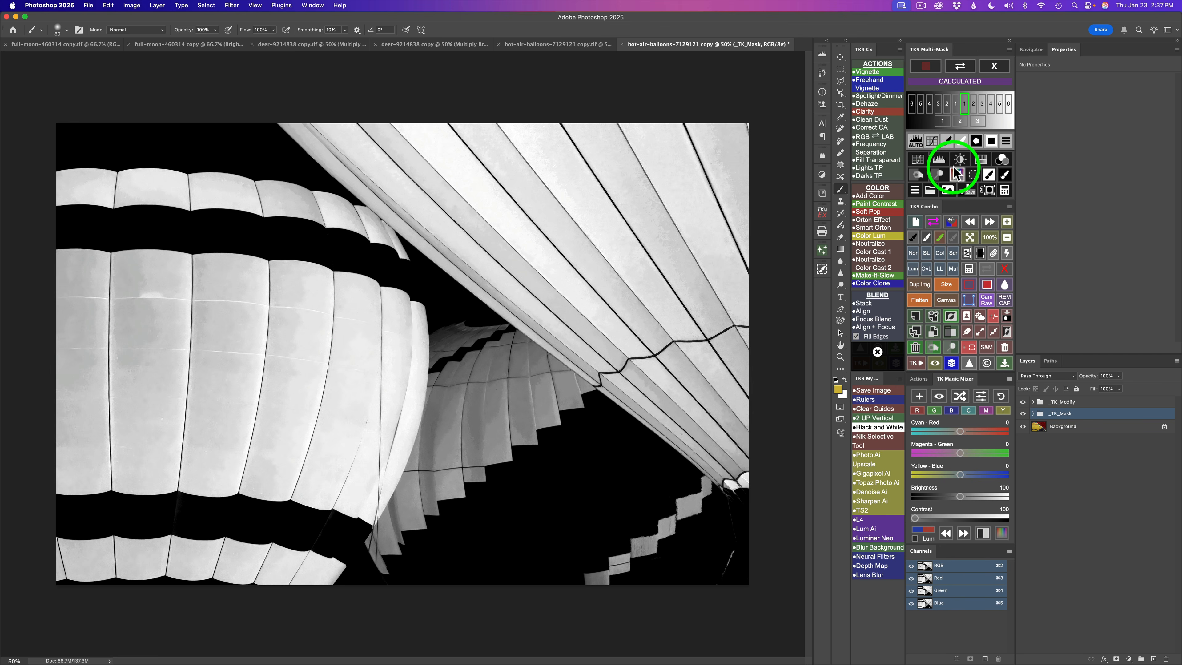
click(982, 160)
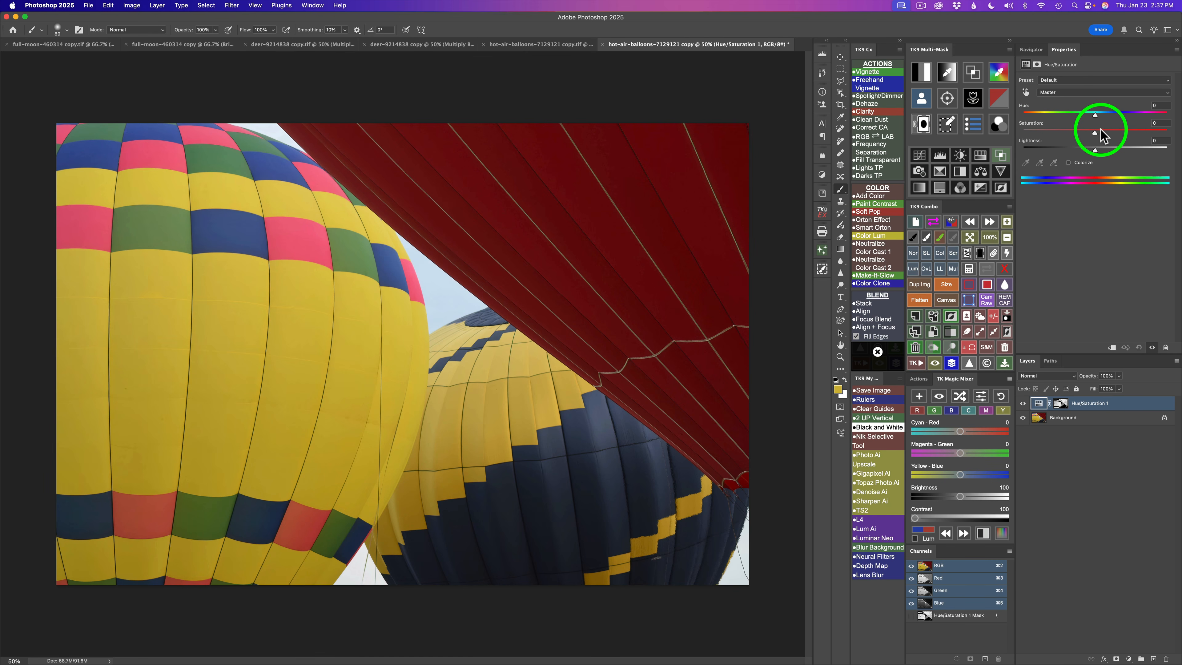
drag(1096, 133, 1121, 132)
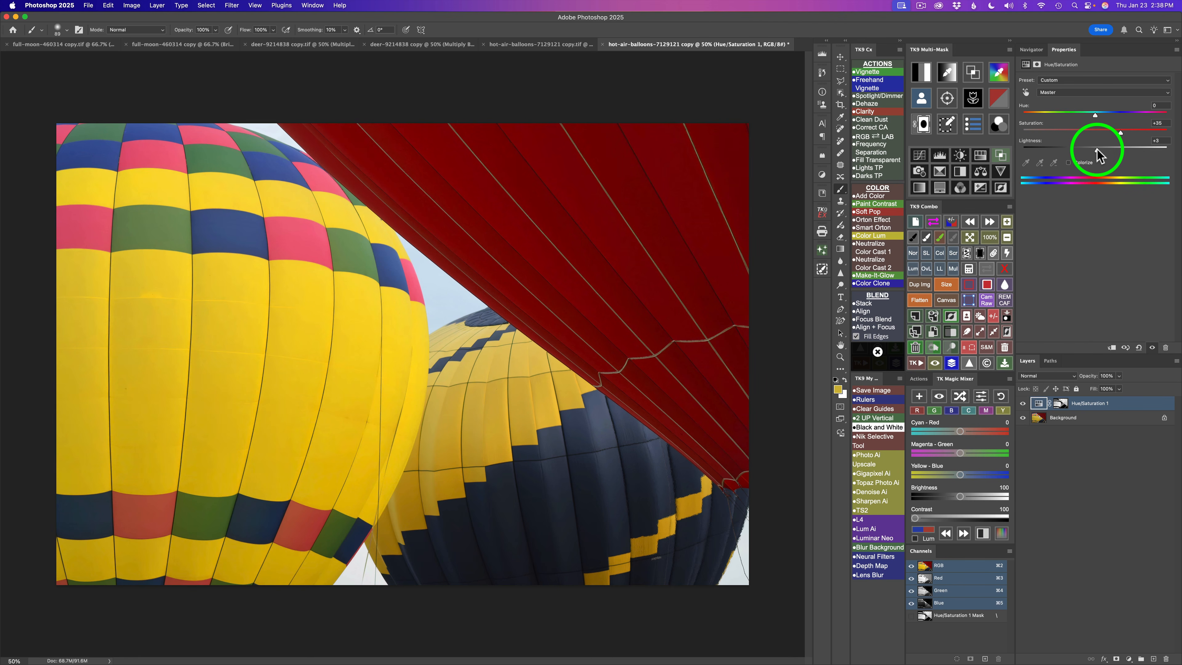
drag(1095, 150, 1096, 150)
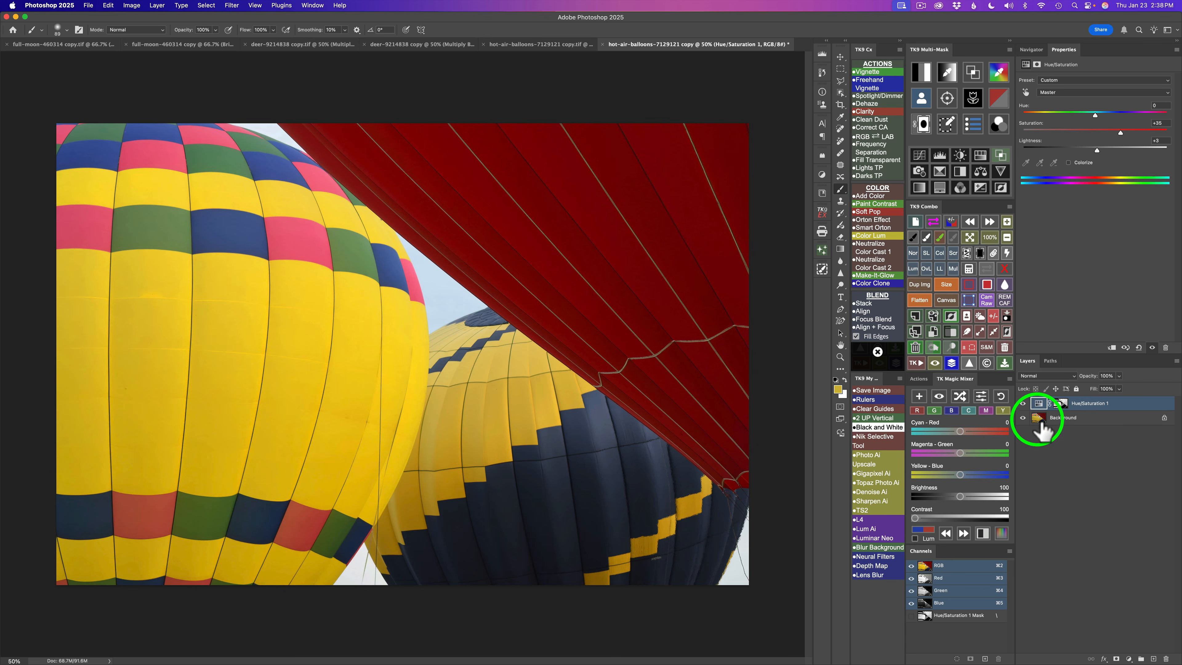
- Toggle the masked Hue/Saturation layer's visibility to compare the image before and after
click(1026, 404)
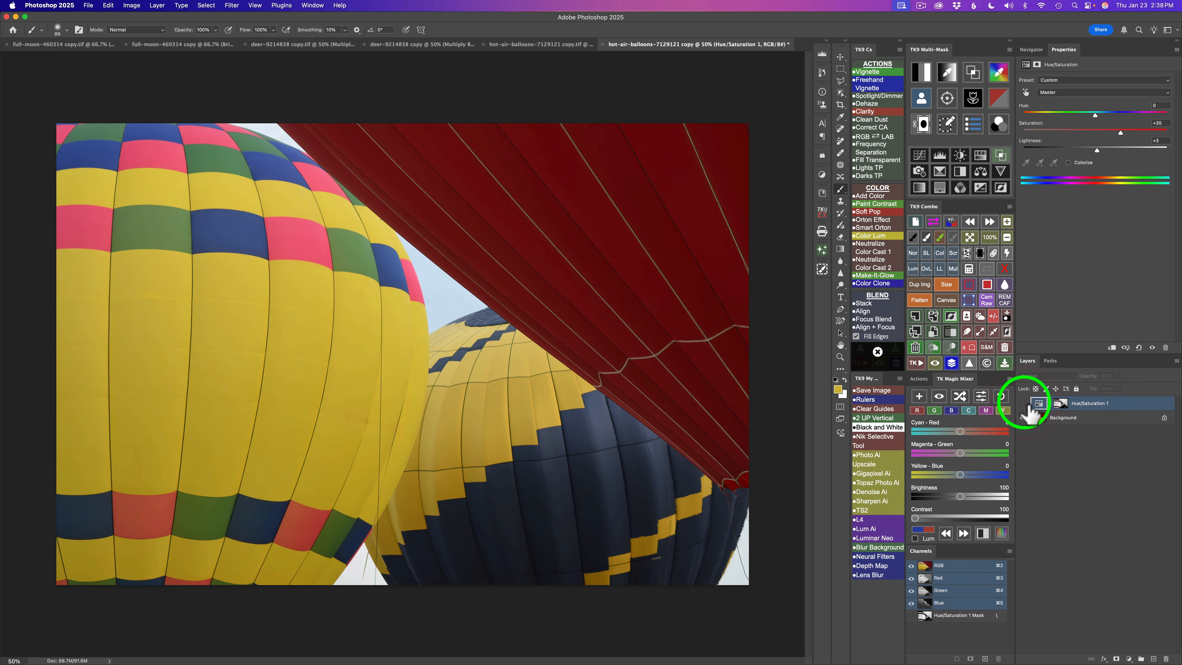
click(1027, 404)
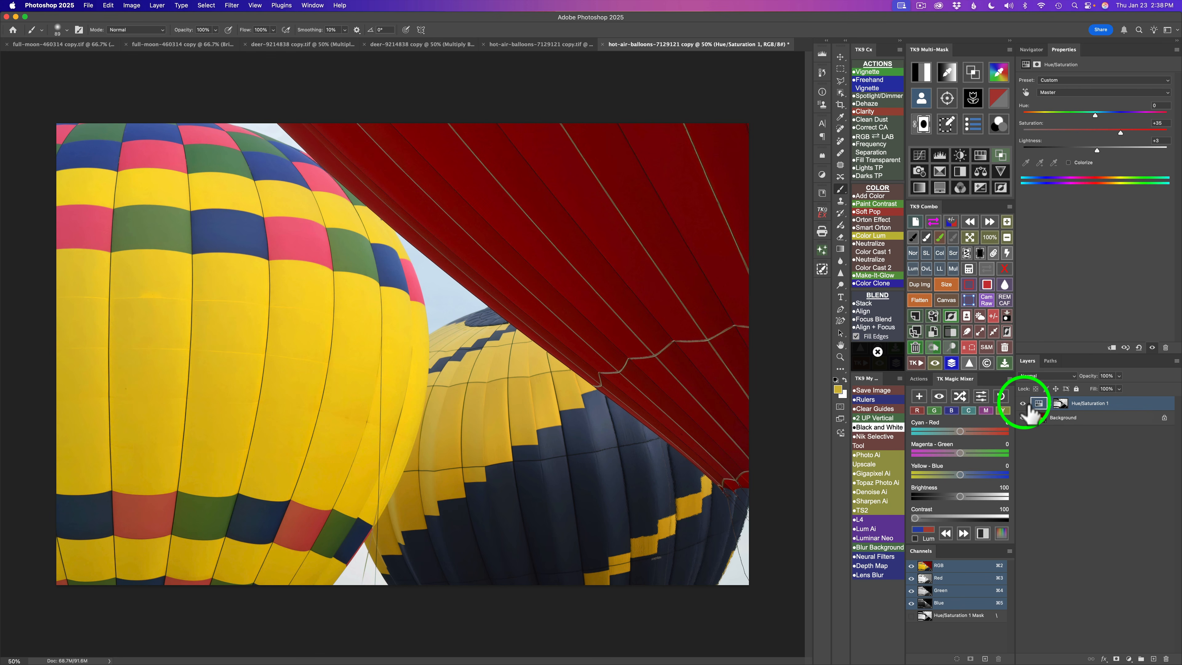
click(1026, 404)
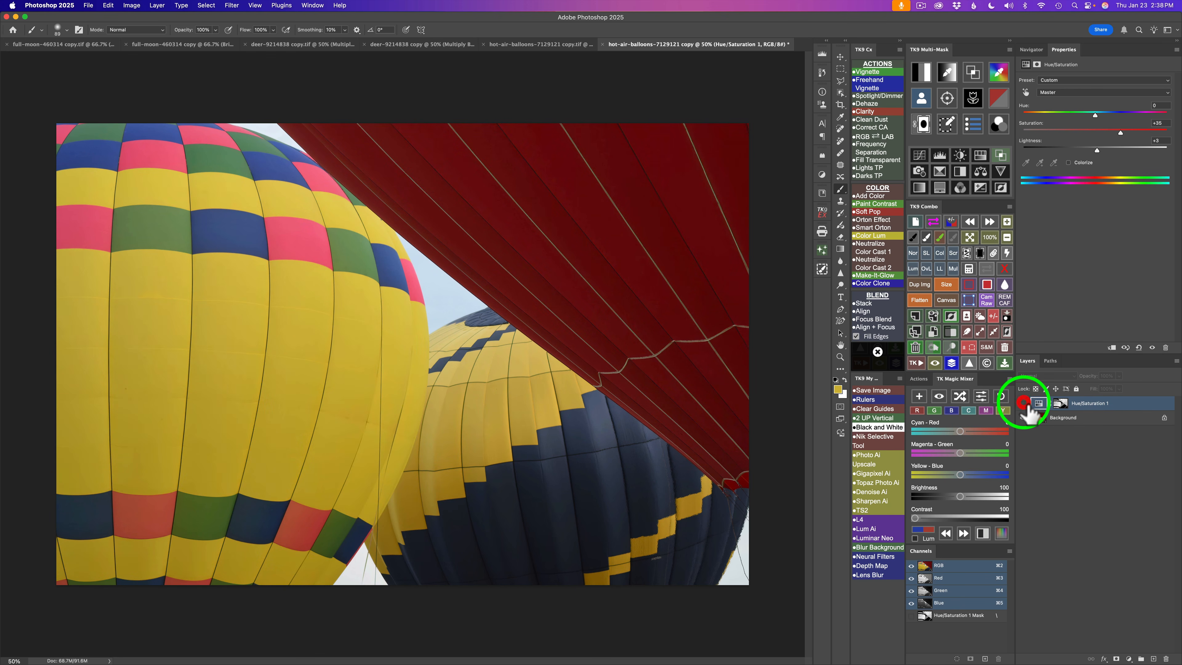
- Add a second Hue/Saturation layer and drag on the image to raise Reds saturation to +58 and Yellows to +75
click(980, 155)
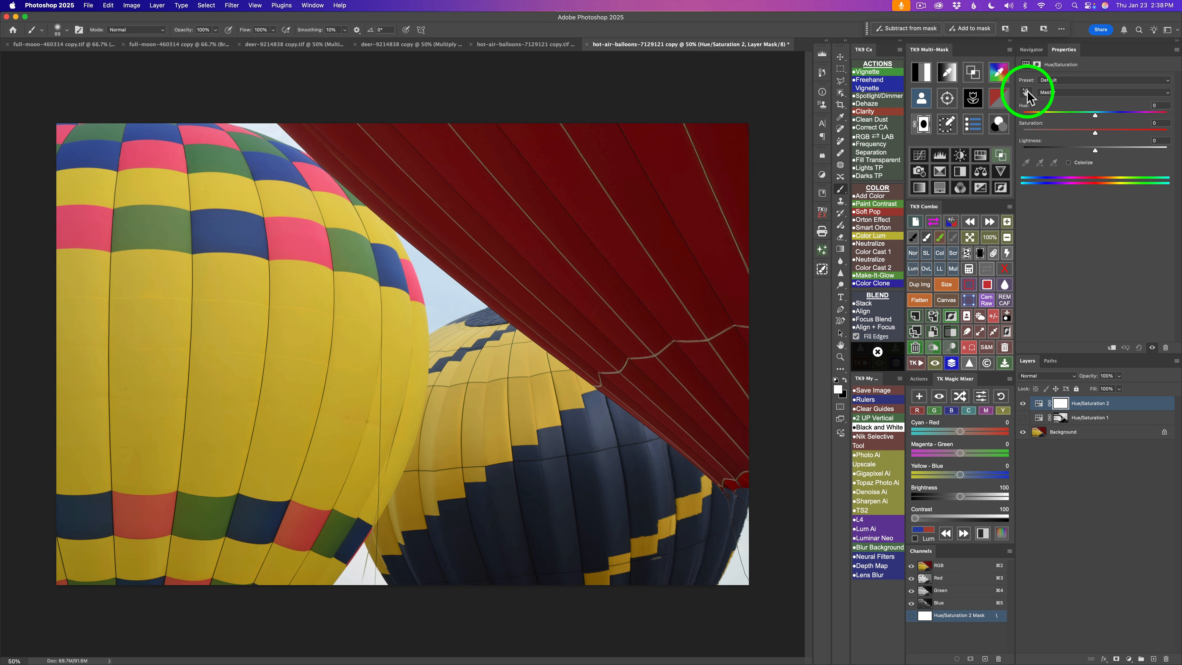
click(1026, 92)
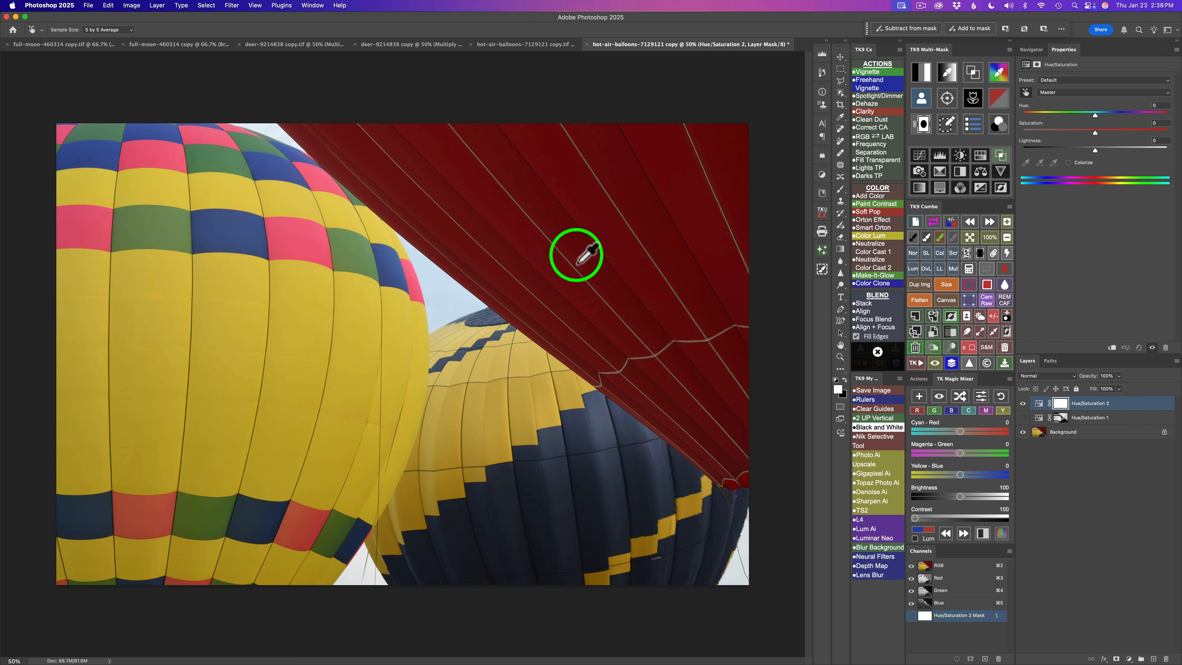
drag(578, 252, 601, 253)
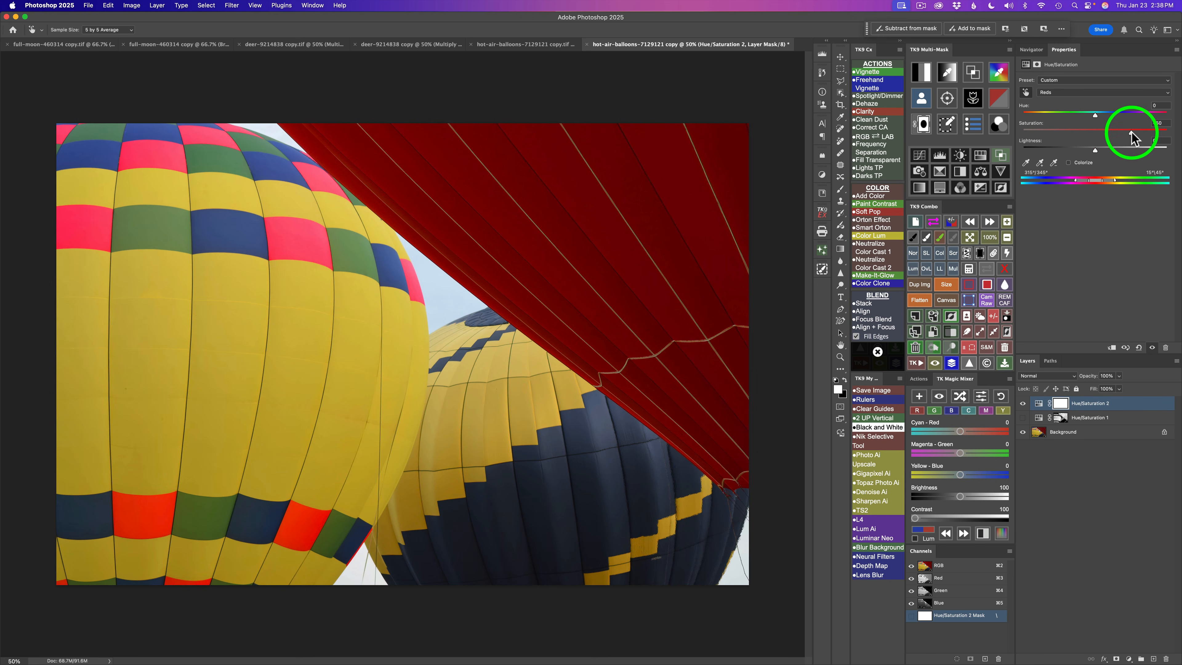
drag(1134, 135, 1135, 135)
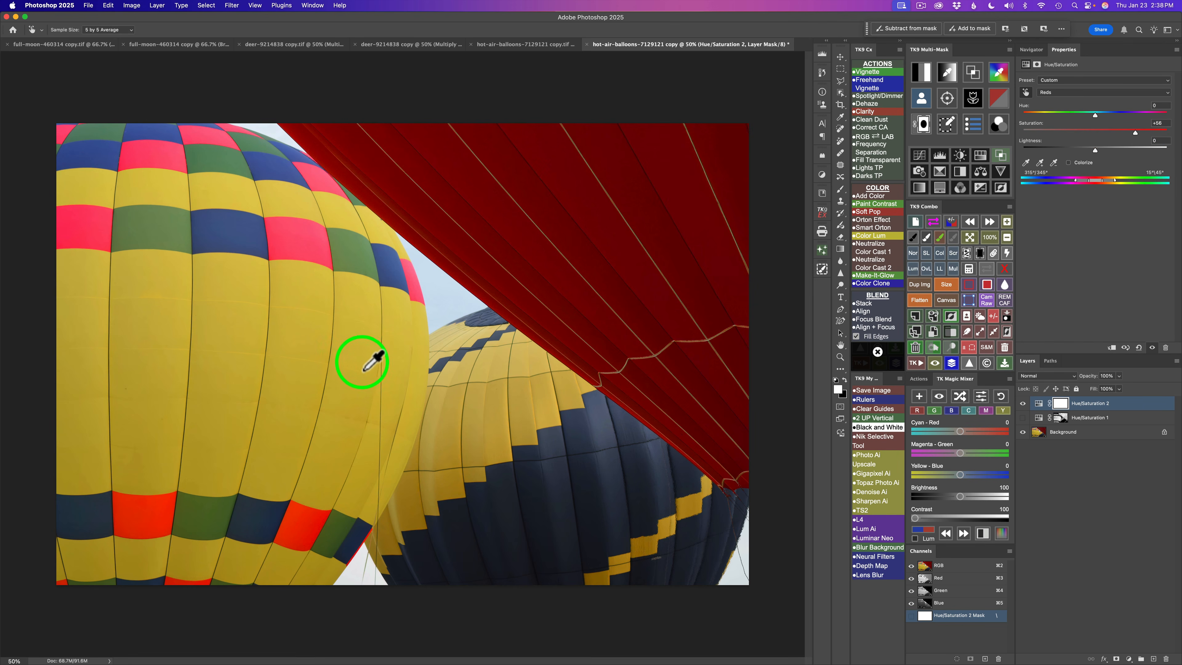
mouse_move(241, 358)
mouse_down()
mouse_move(279, 361)
mouse_move(252, 344)
mouse_up()
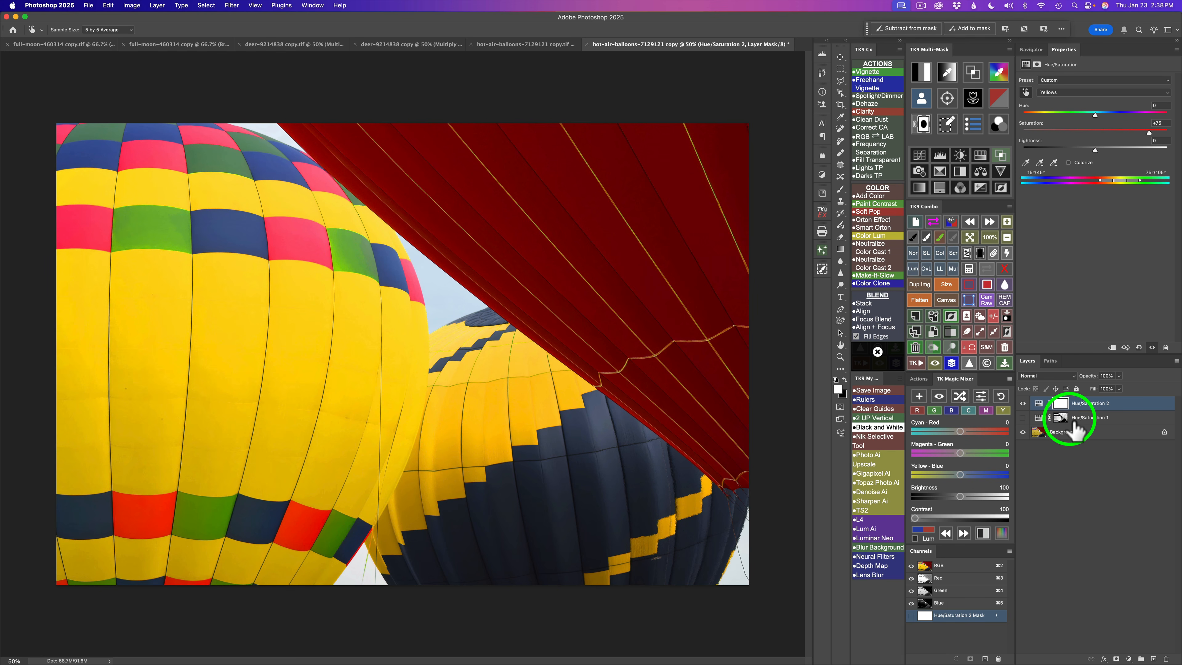
- Toggle both Hue/Saturation layers' visibility to compare the adjustments against the original
click(1023, 403)
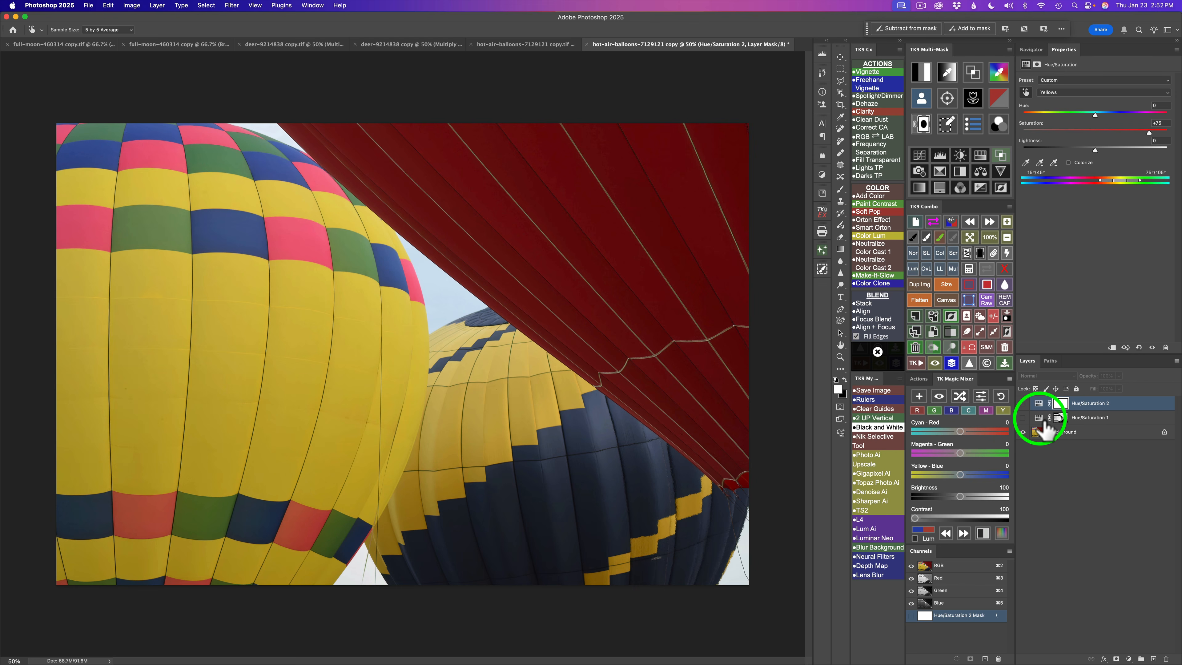
click(1023, 418)
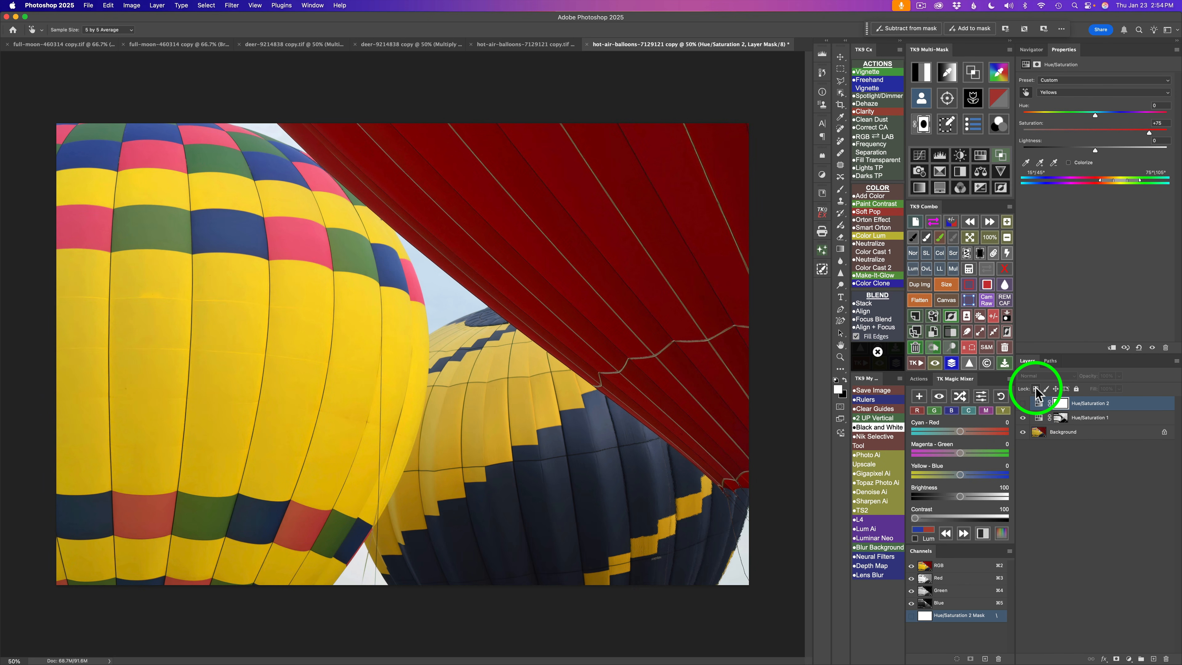
click(1023, 418)
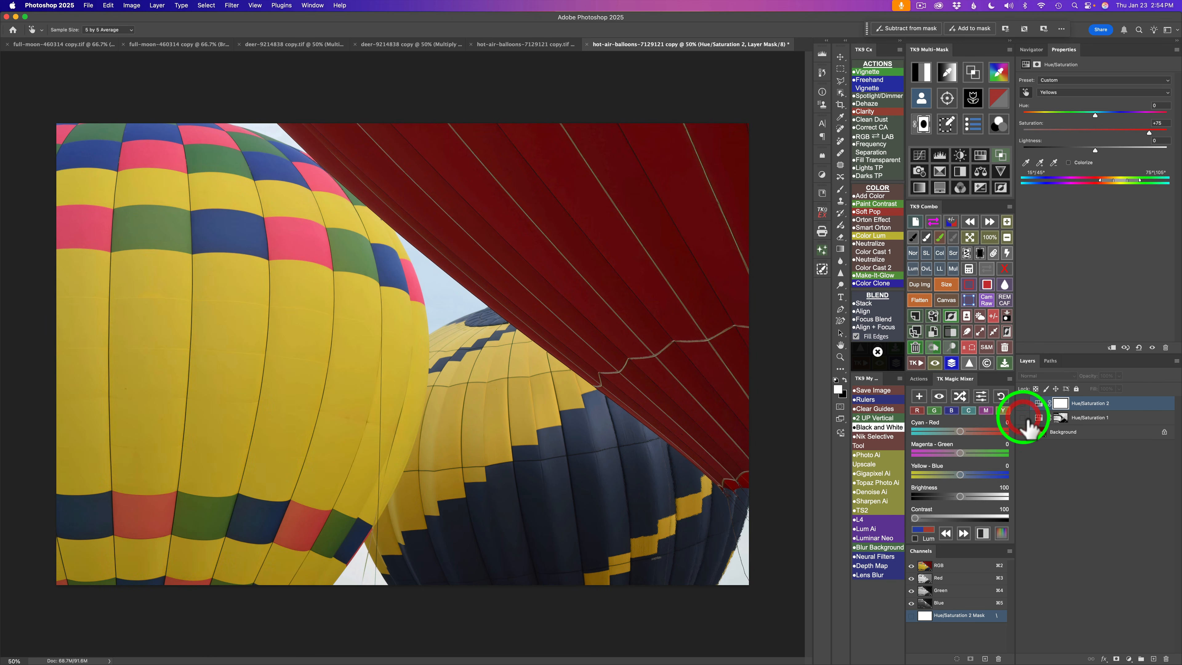
click(1023, 418)
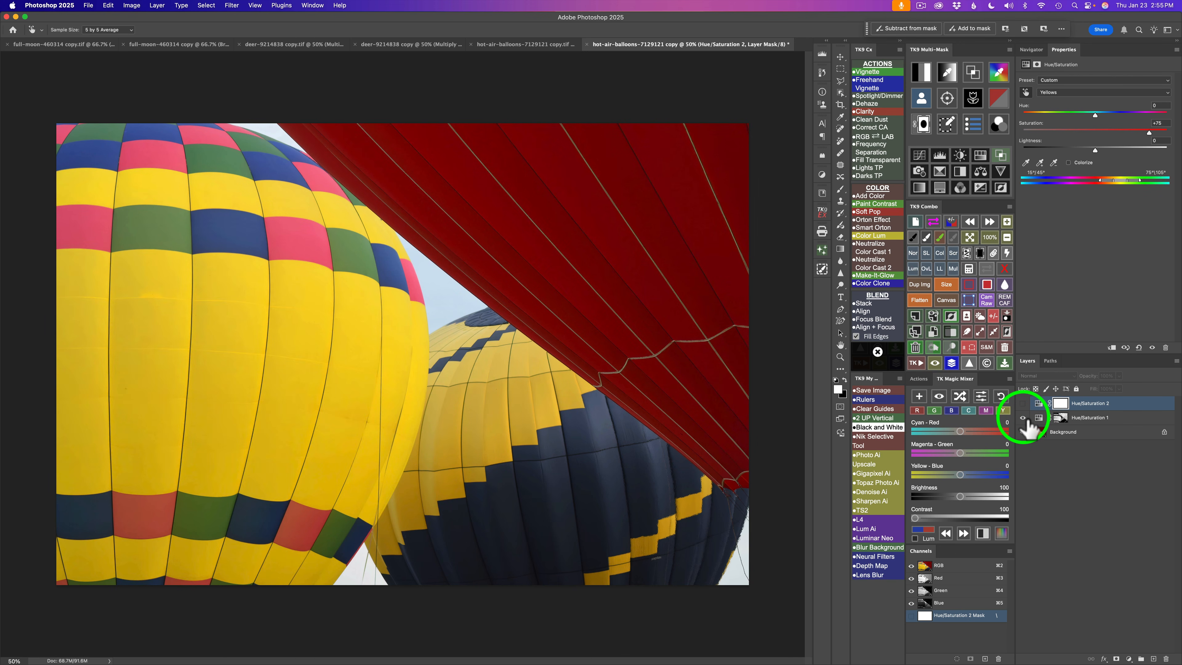